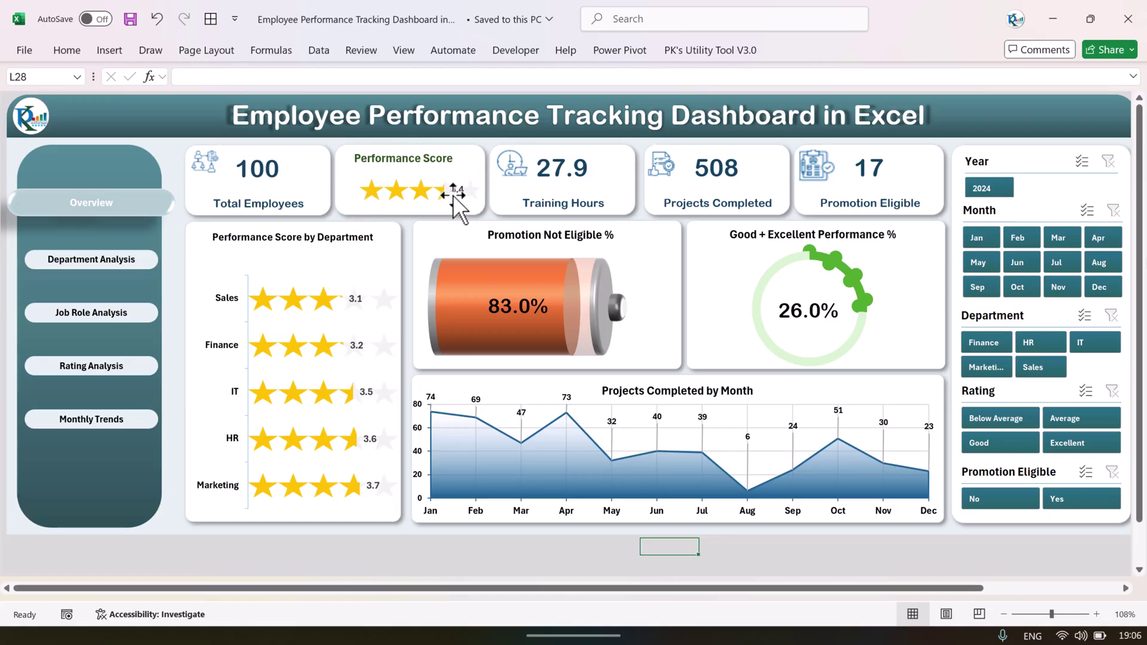
# Filter the Overview dashboard by Jan, Feb and Mar one after another, and clear the month filter
pyautogui.moveTo(467, 196)
pyautogui.moveTo(342, 484)
pyautogui.click(997, 238)
pyautogui.click(1020, 239)
pyautogui.click(1061, 238)
pyautogui.click(1113, 210)
# Compare the Overview figures for single departments, including Sales, Finance, HR and IT, and clear the department filter
pyautogui.click(1078, 342)
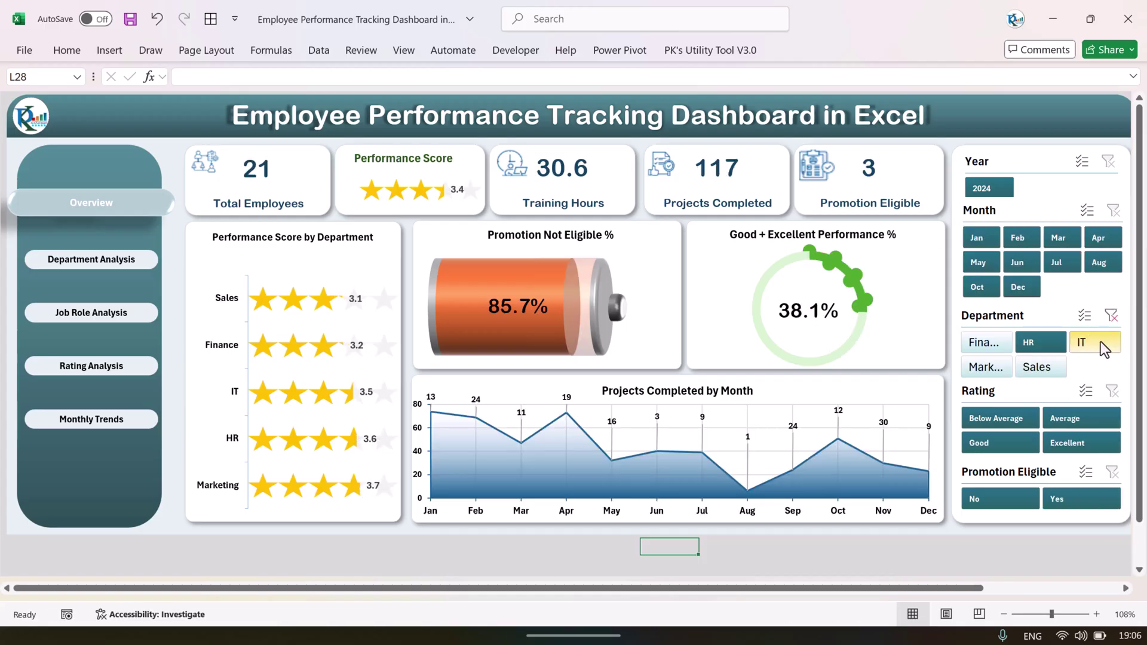
pyautogui.click(1040, 367)
pyautogui.click(1012, 345)
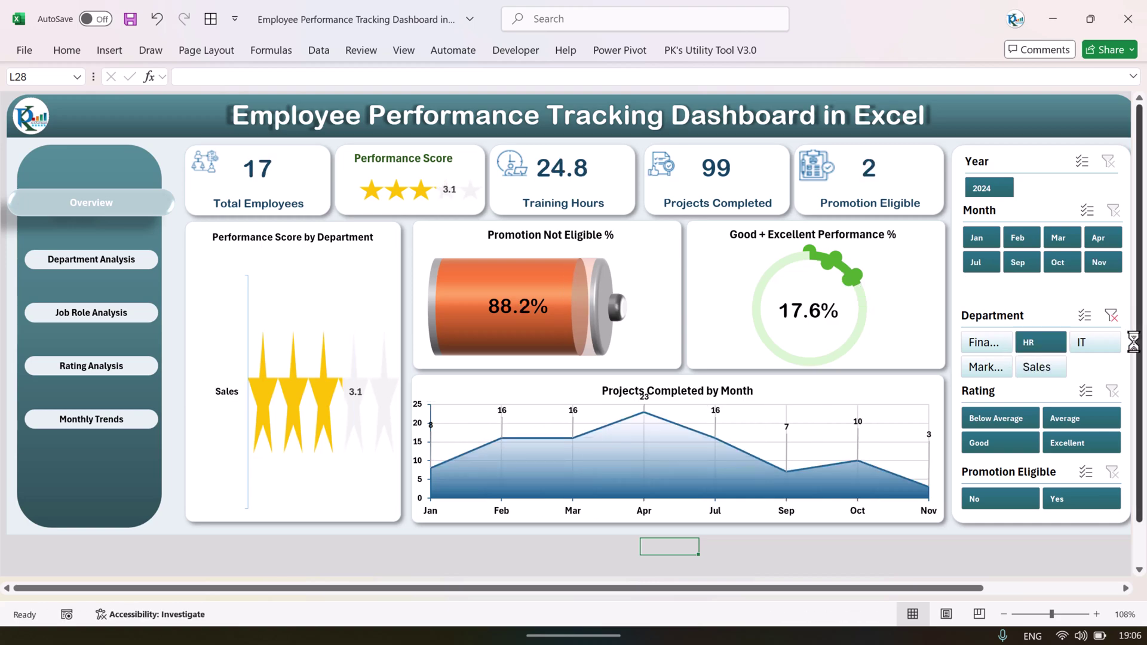
pyautogui.click(983, 346)
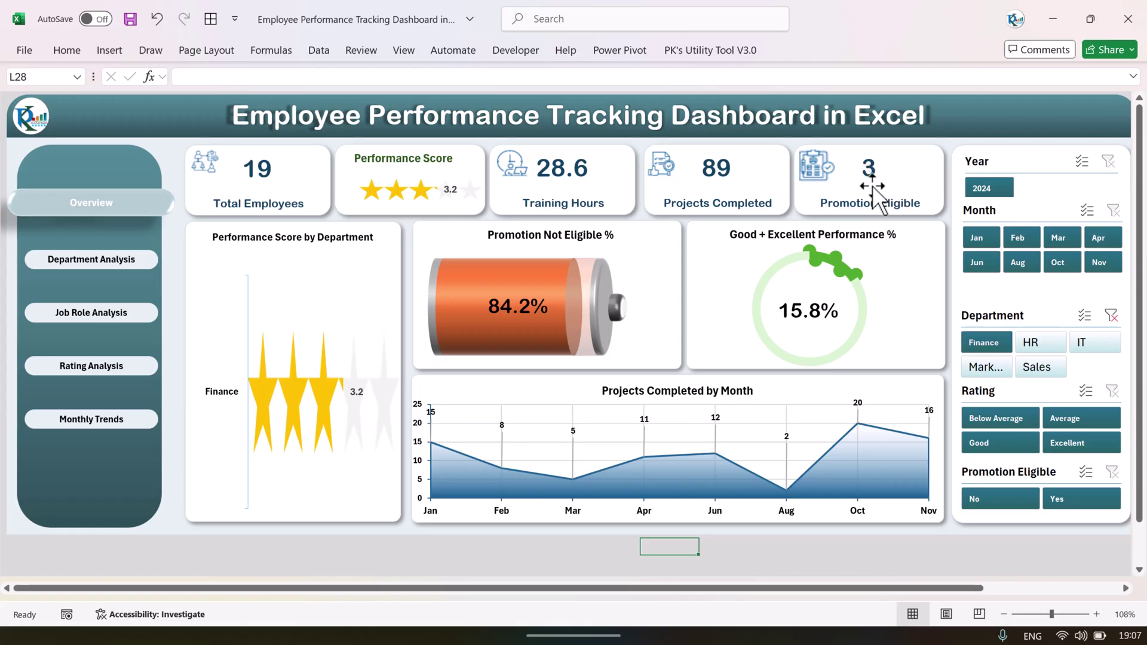
pyautogui.click(1043, 342)
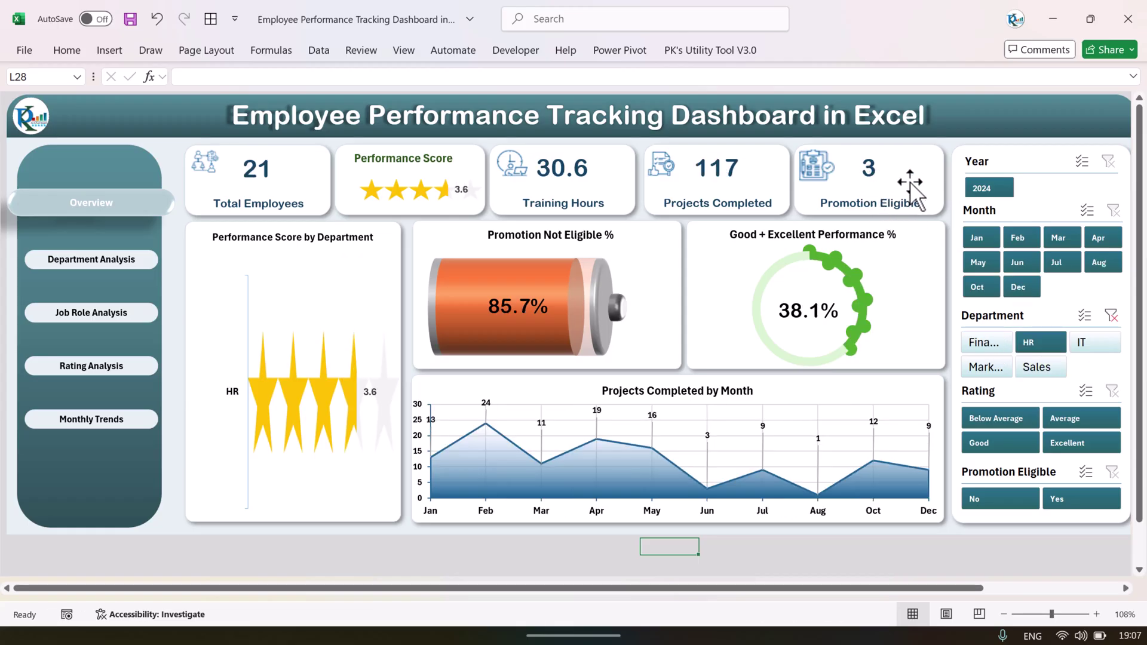
pyautogui.click(1088, 341)
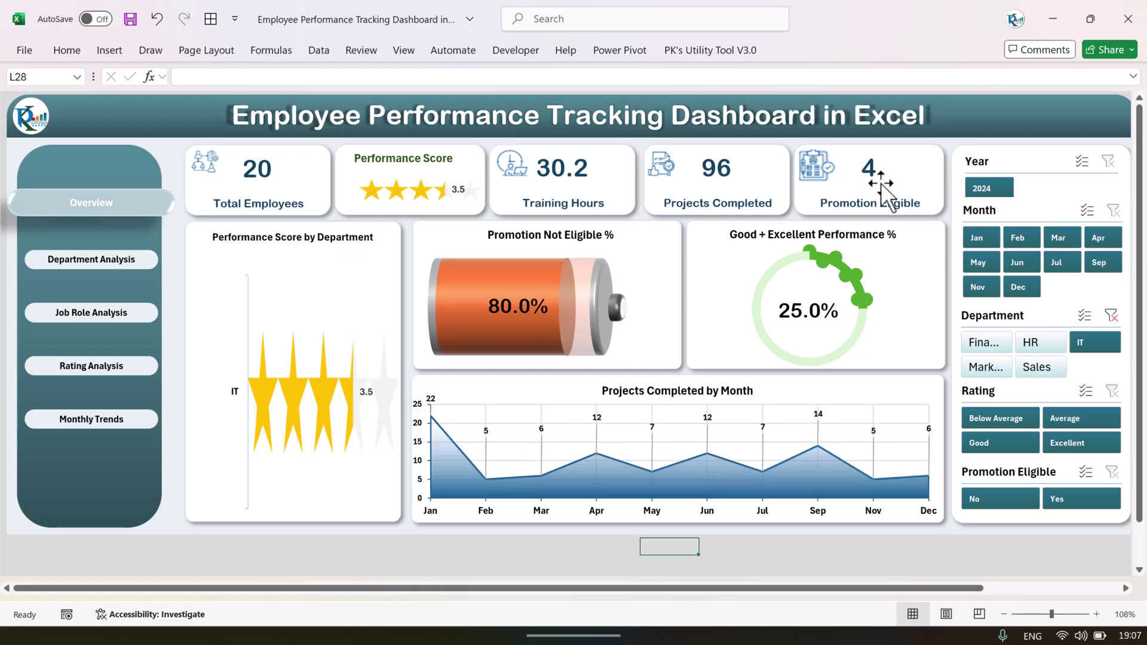
pyautogui.click(1113, 317)
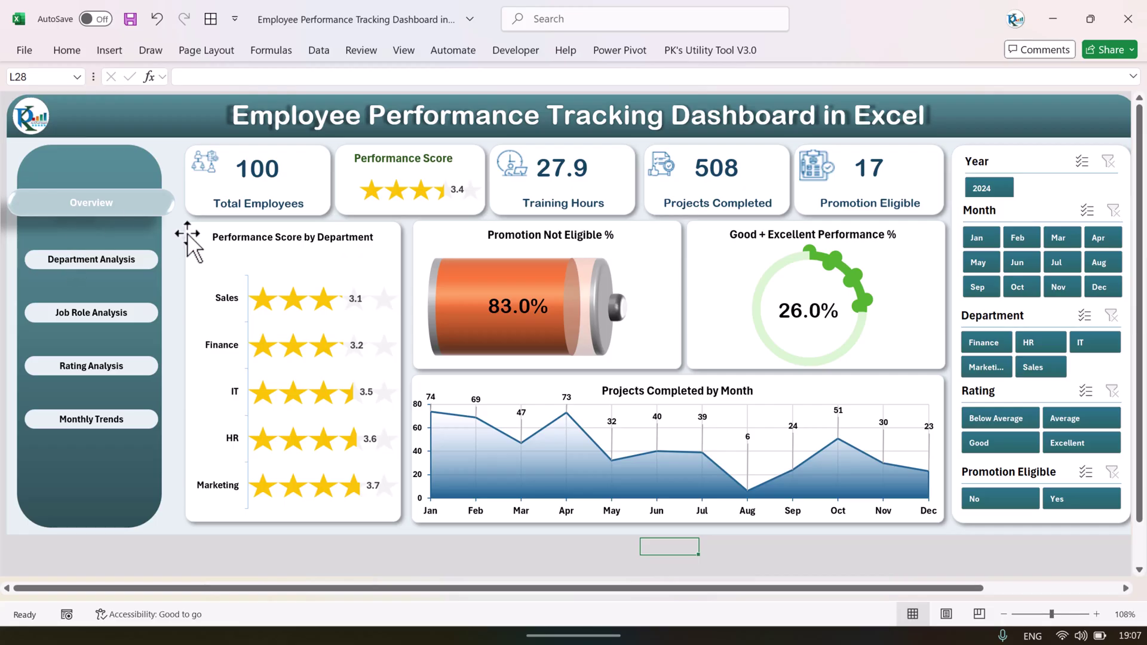
# Open the Department Analysis page, filter its charts by single departments such as Finance and HR, and clear the department filter
pyautogui.click(99, 274)
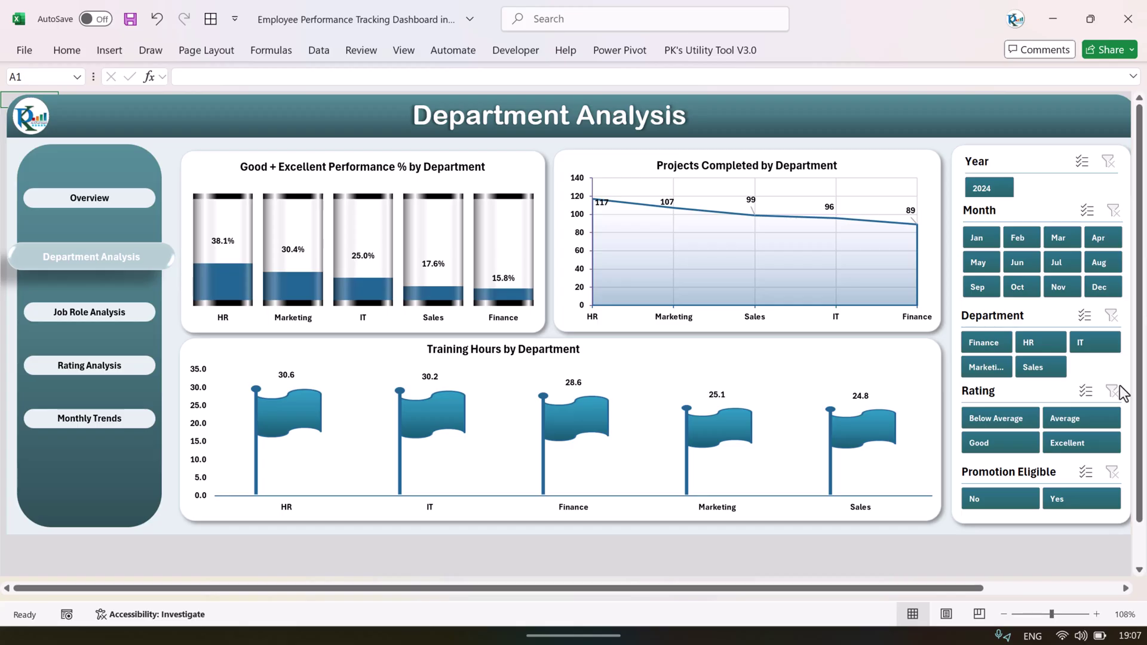
pyautogui.click(991, 344)
pyautogui.click(986, 367)
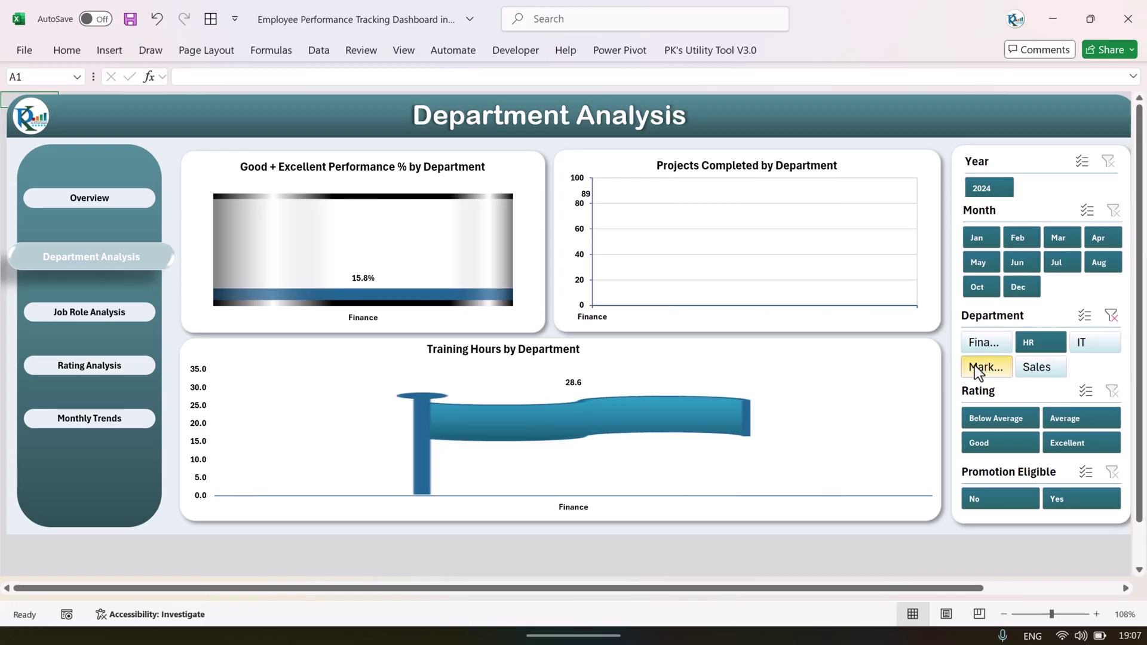
pyautogui.click(1110, 315)
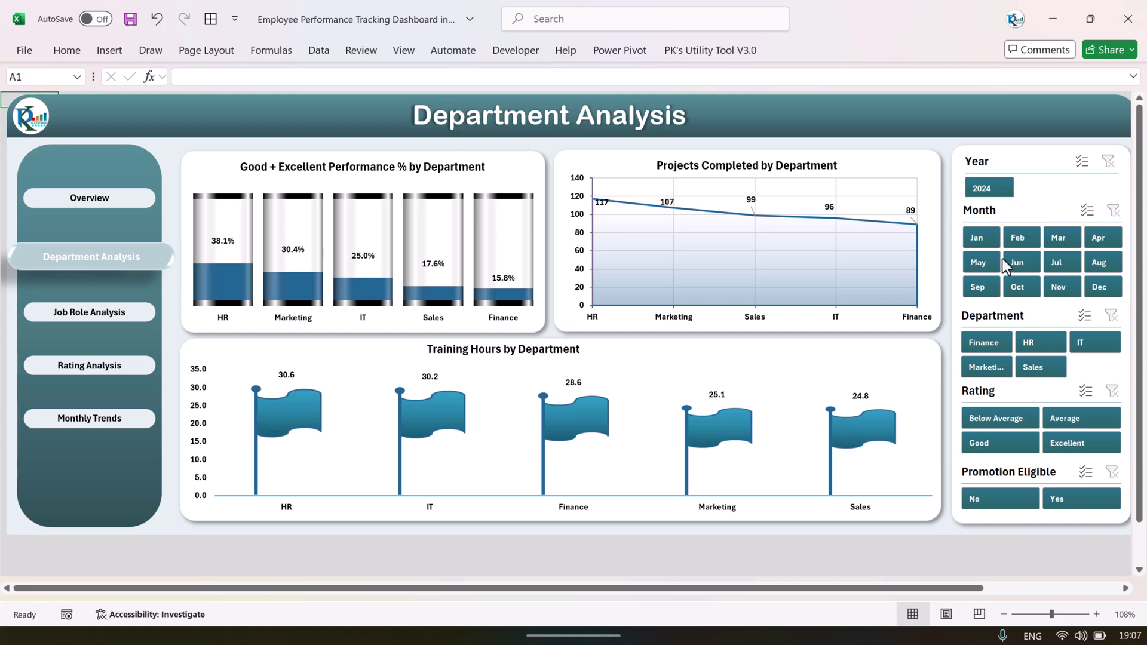
# Filter the Department Analysis charts by Jan, Feb, Mar and May one after another, and clear the month filter
pyautogui.click(977, 240)
pyautogui.click(1027, 241)
pyautogui.click(1061, 239)
pyautogui.click(981, 262)
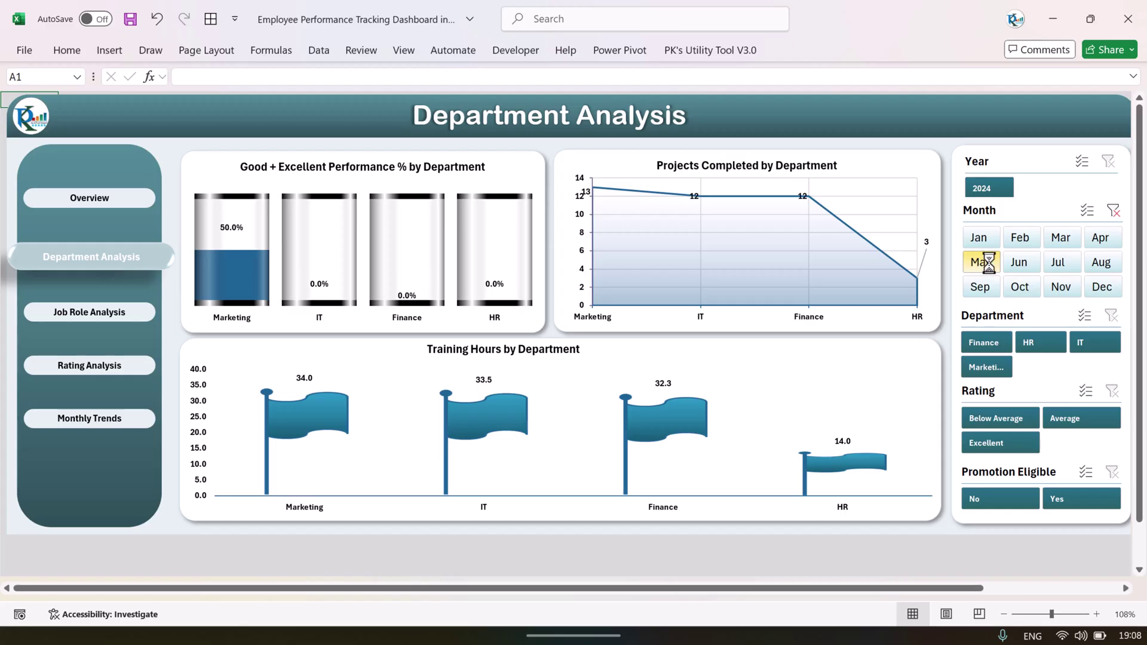
pyautogui.click(1113, 210)
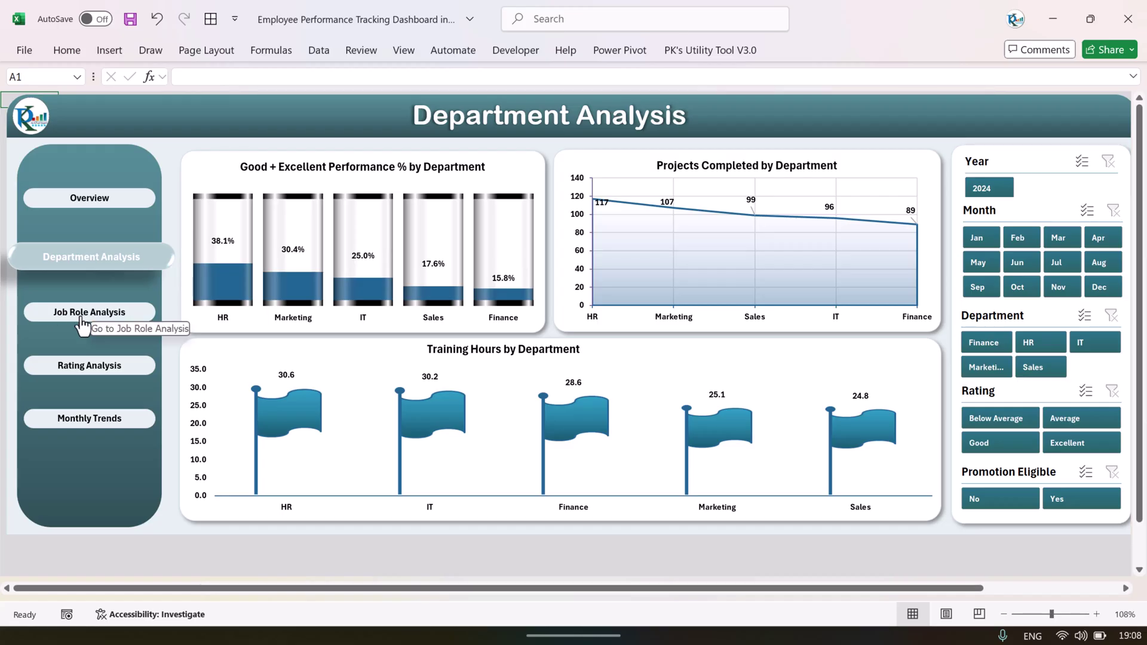
# Open the Job Role Analysis page, filter it by Finance, HR and Marketing and by month Jan, and clear both filters
pyautogui.click(99, 323)
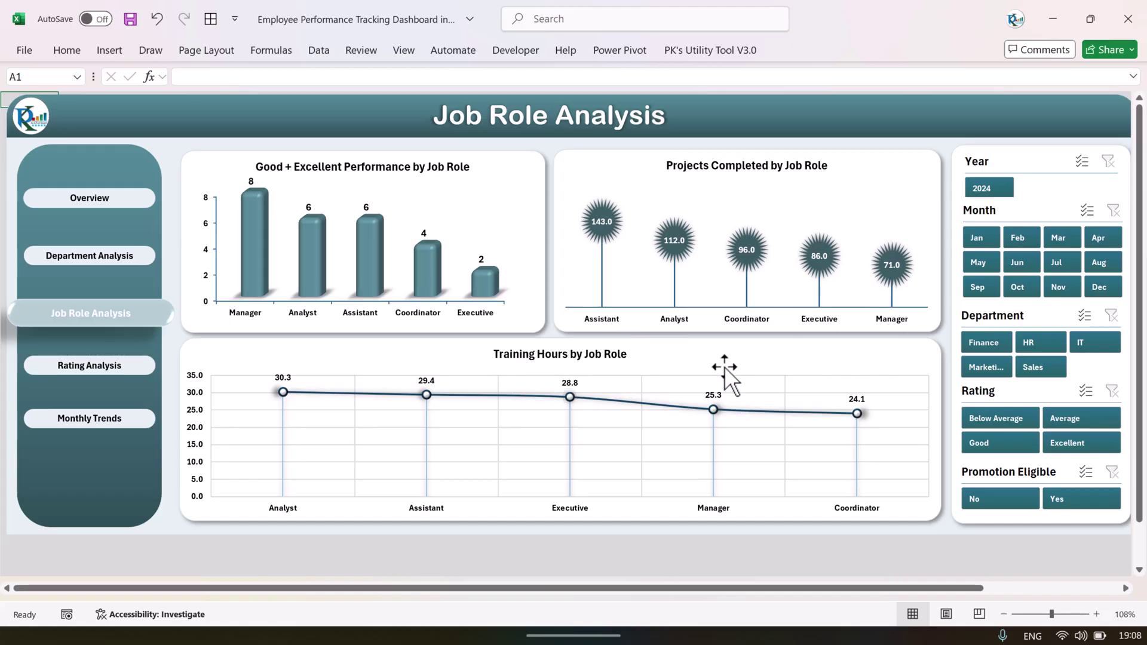
pyautogui.click(980, 342)
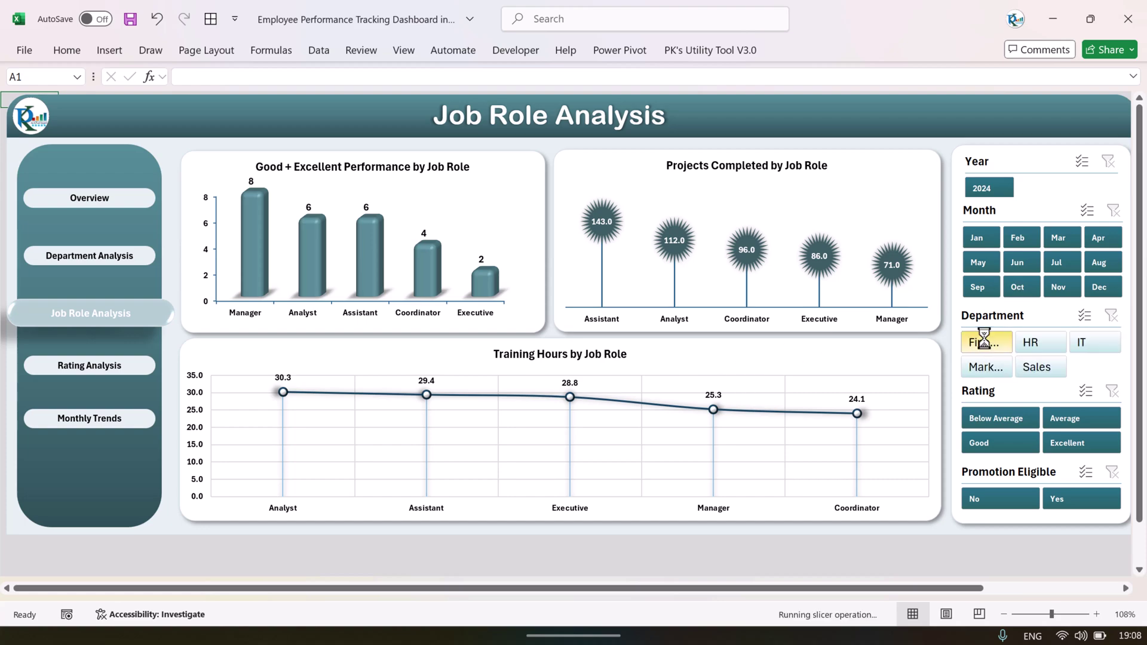
pyautogui.click(1046, 349)
pyautogui.click(992, 371)
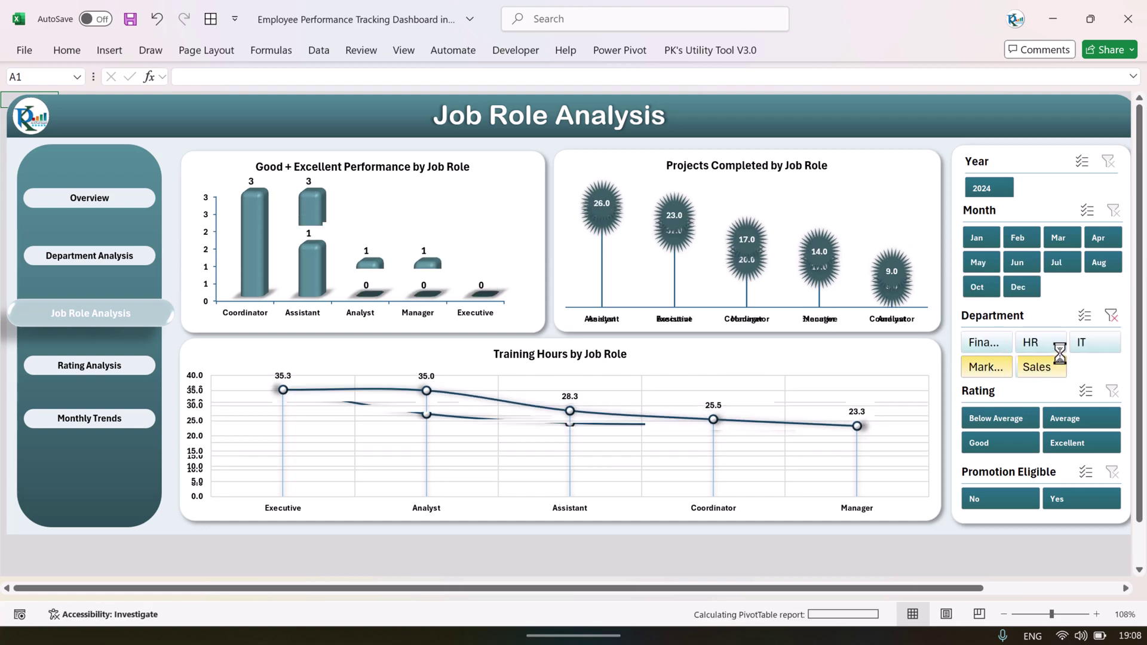
pyautogui.click(1111, 315)
pyautogui.click(980, 237)
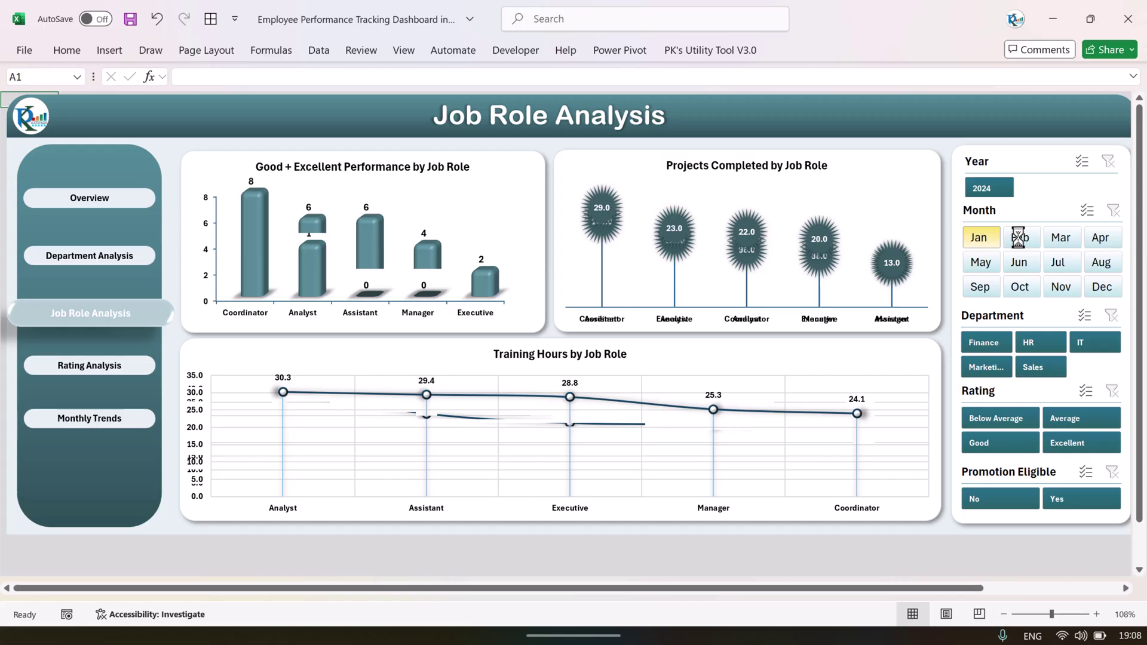
pyautogui.click(1113, 210)
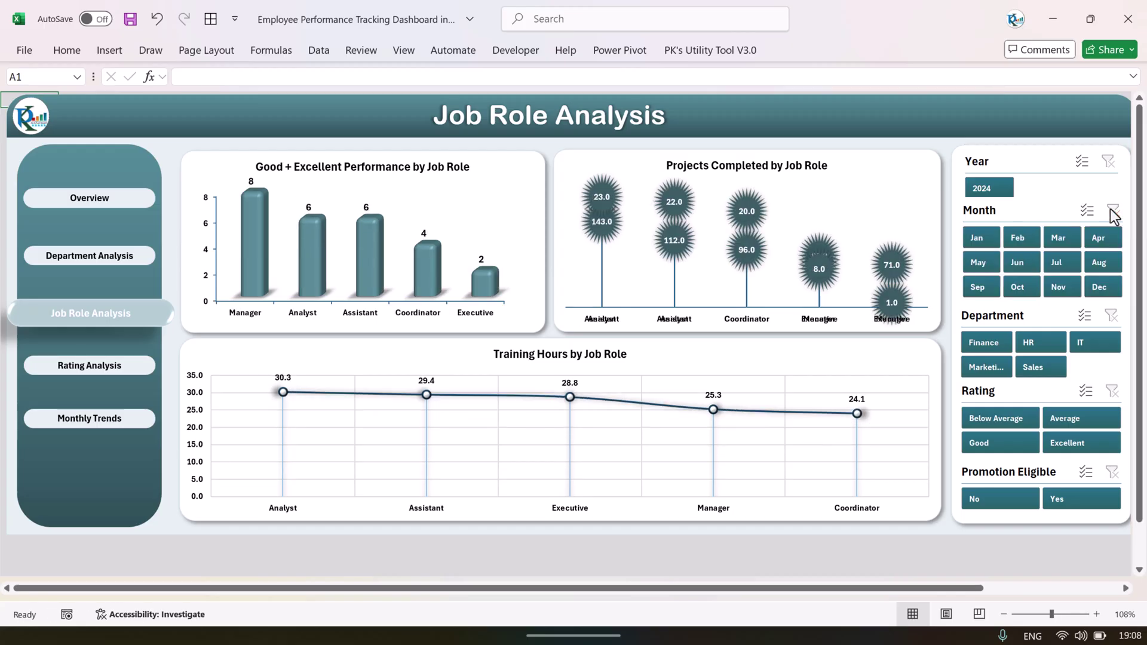
# Open the Rating Analysis page, compare its charts for Finance, HR and IT, and clear the department filter
pyautogui.click(93, 368)
pyautogui.moveTo(328, 305)
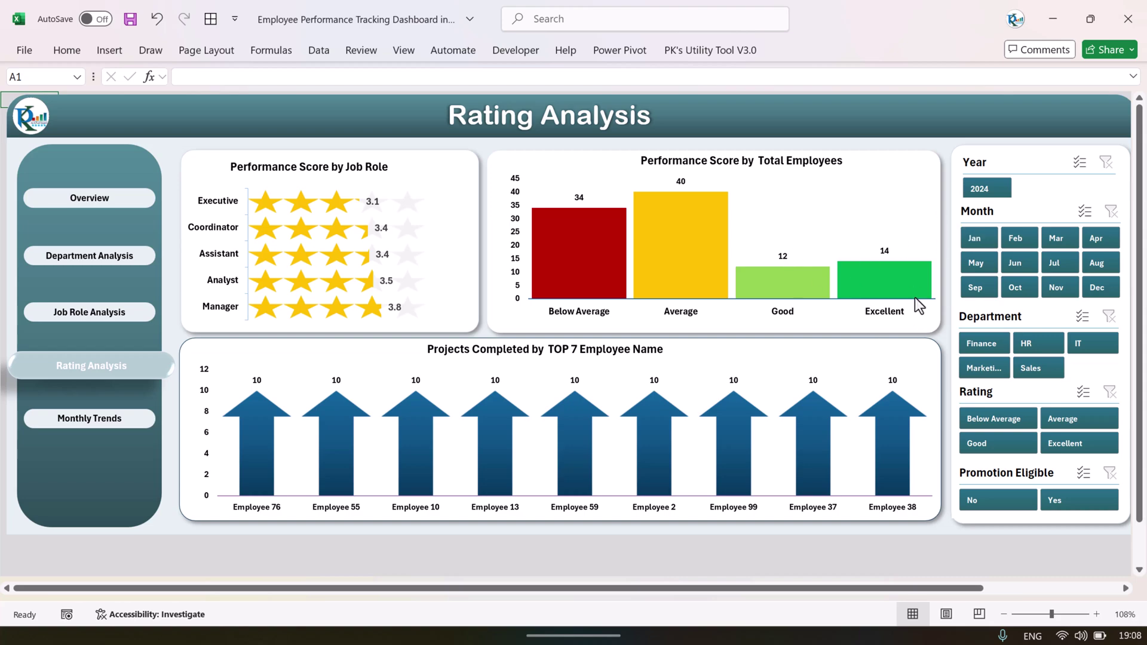
pyautogui.moveTo(917, 270)
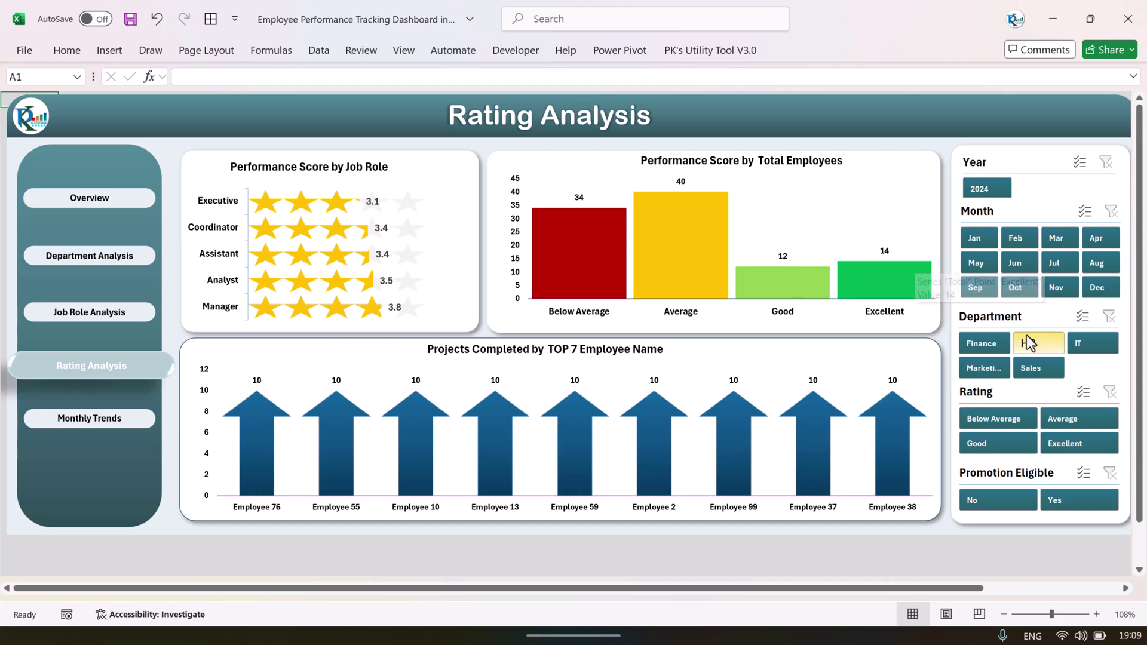
pyautogui.click(982, 349)
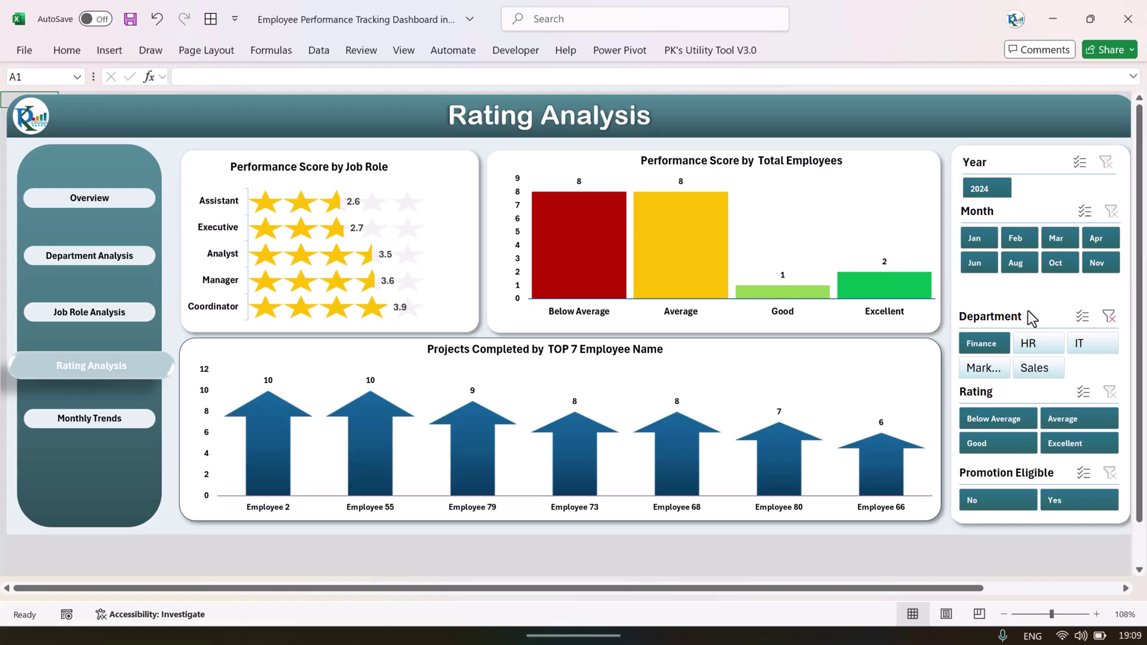
pyautogui.click(1039, 344)
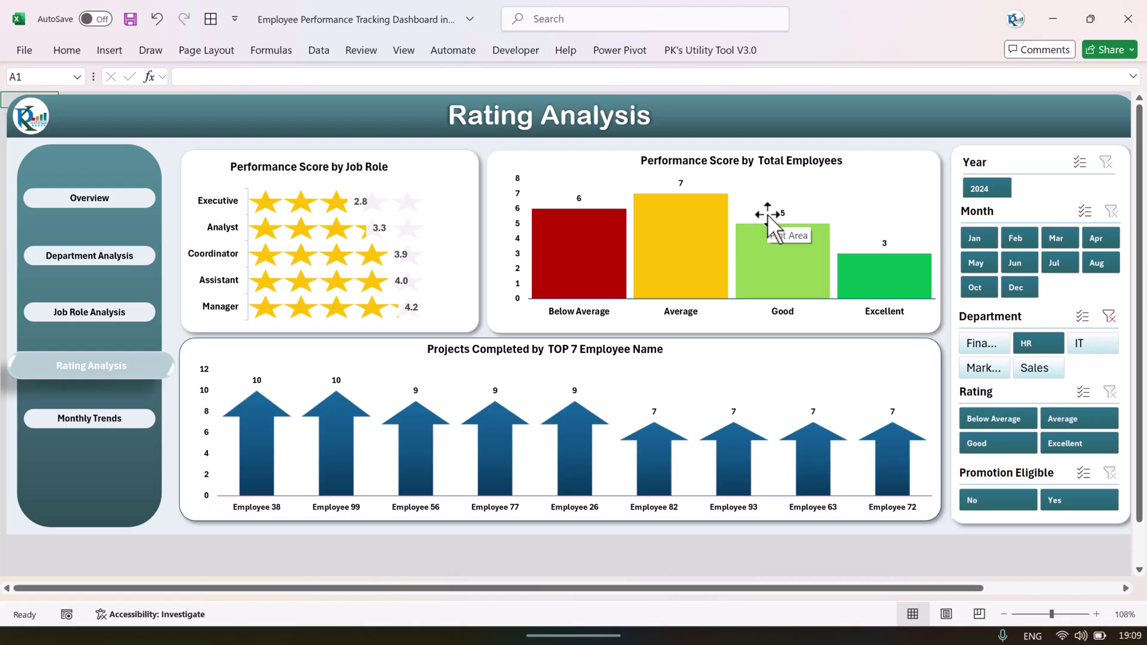
pyautogui.click(1084, 344)
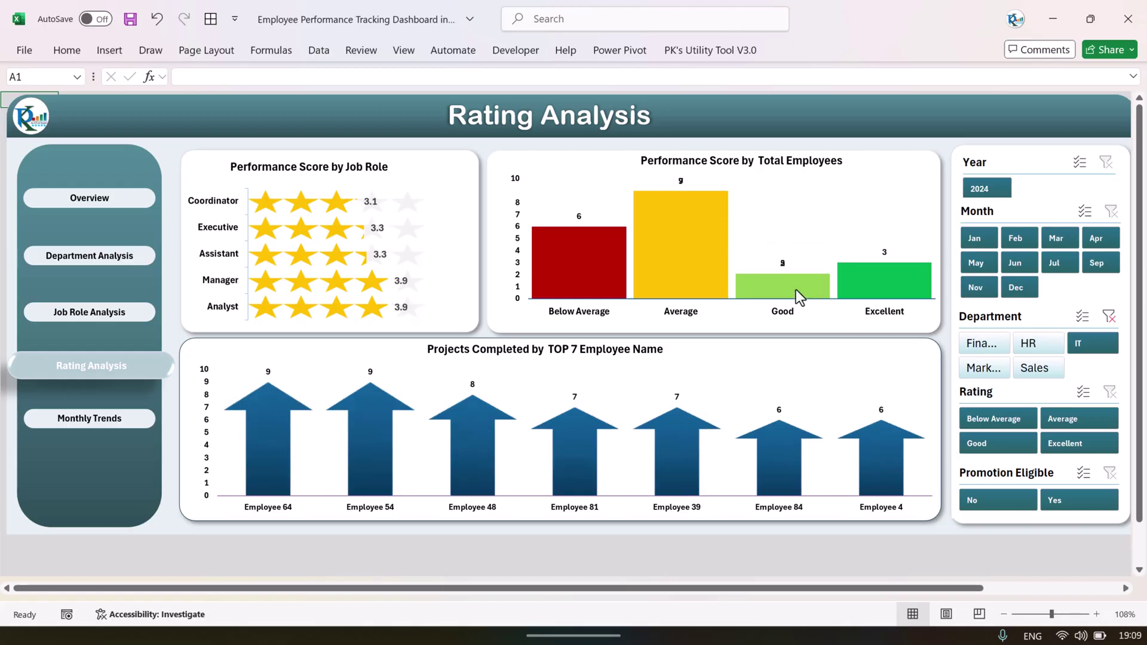
pyautogui.click(1108, 316)
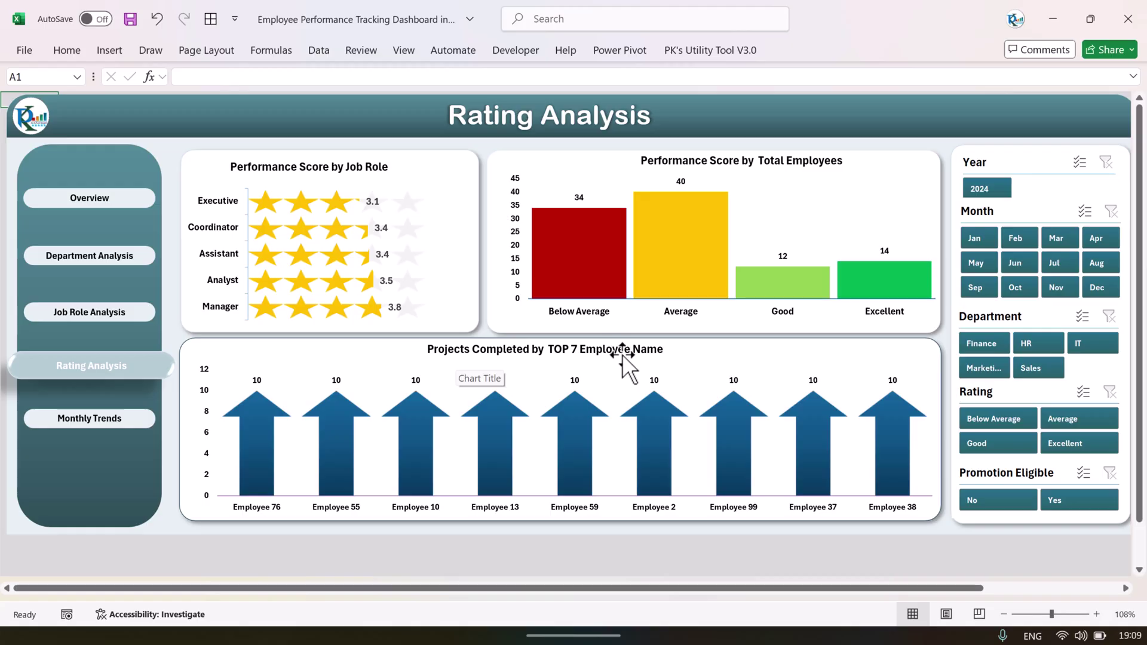
# Open the Monthly Trends page and go through all dashboard pages using the dashboard's page links, ending on Overview
pyautogui.click(111, 424)
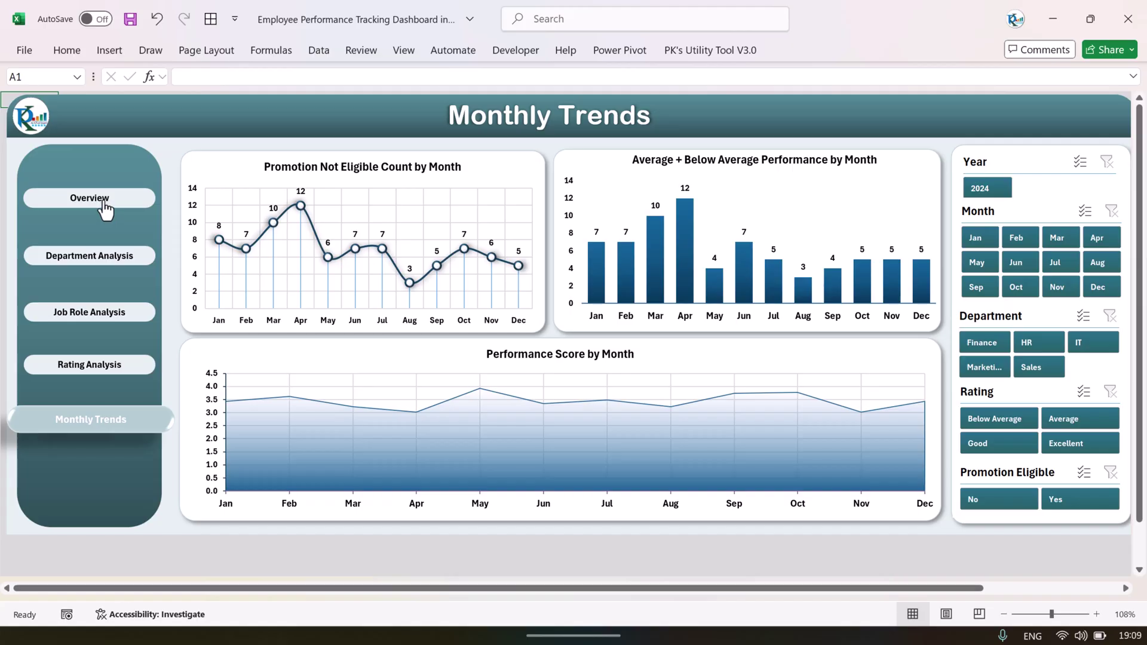
pyautogui.click(108, 206)
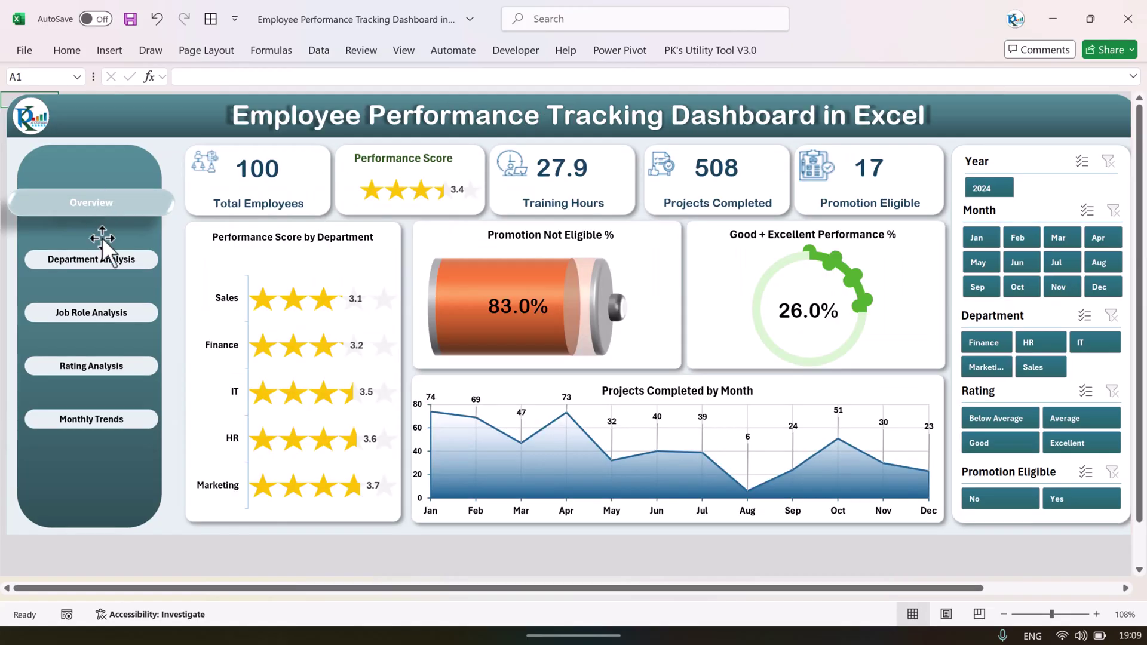
pyautogui.click(104, 260)
pyautogui.click(109, 311)
pyautogui.click(113, 365)
pyautogui.click(113, 421)
pyautogui.click(113, 204)
# Enable the display of sheet tabs for this workbook in the advanced Excel options and apply the change
pyautogui.click(24, 50)
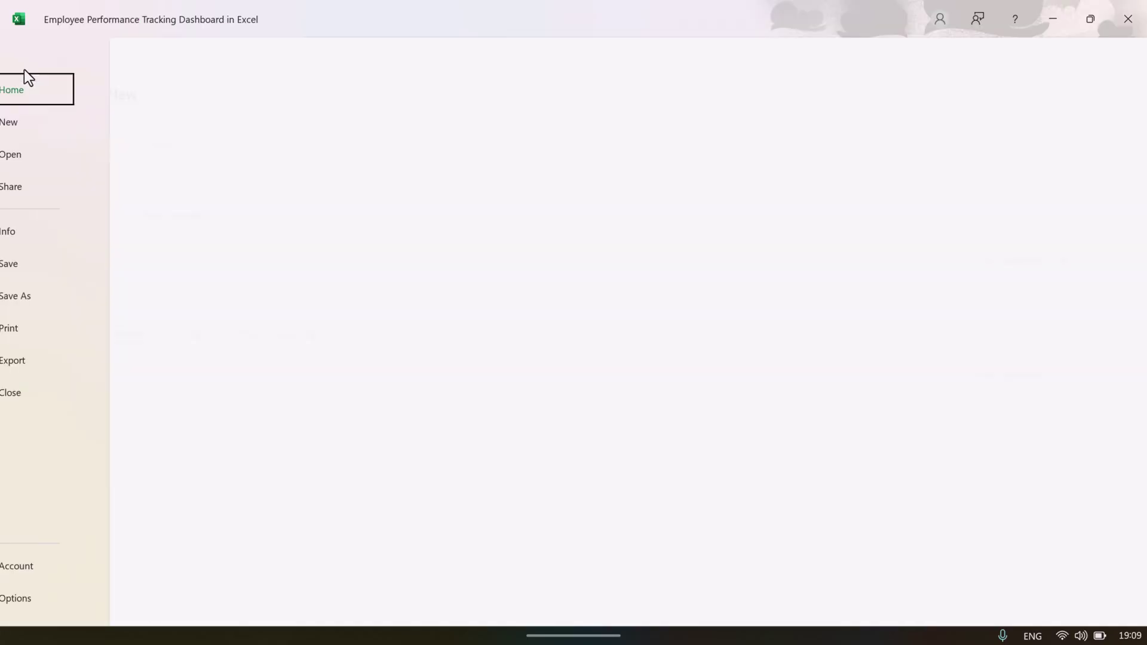
pyautogui.click(50, 597)
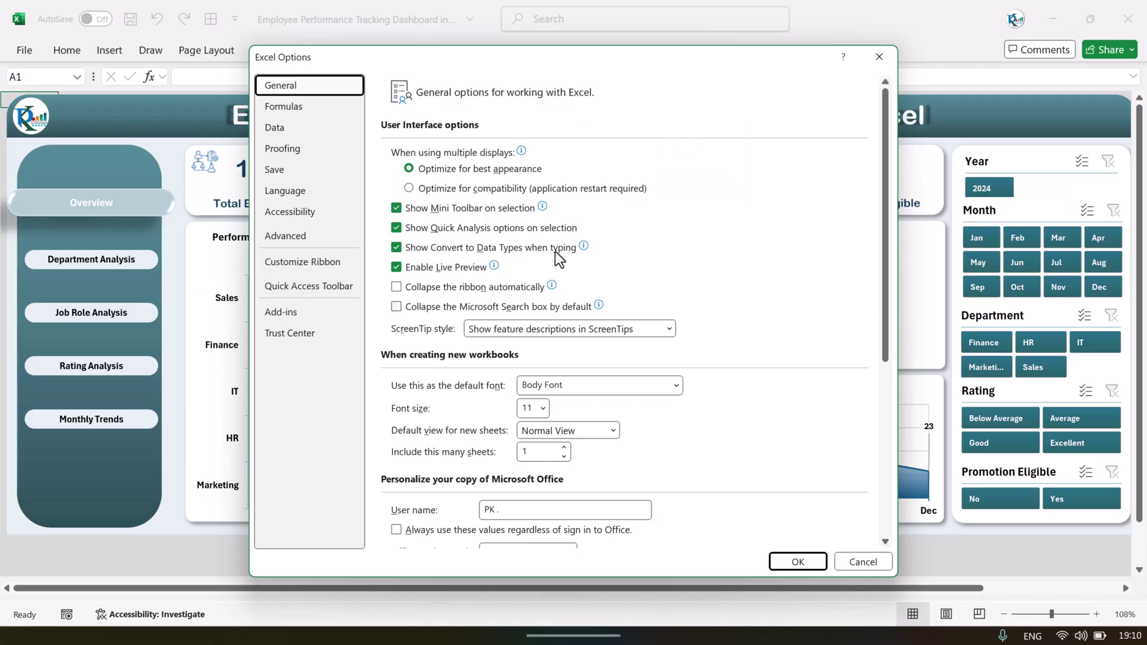
pyautogui.click(285, 236)
pyautogui.moveTo(884, 139); pyautogui.dragTo(885, 353)
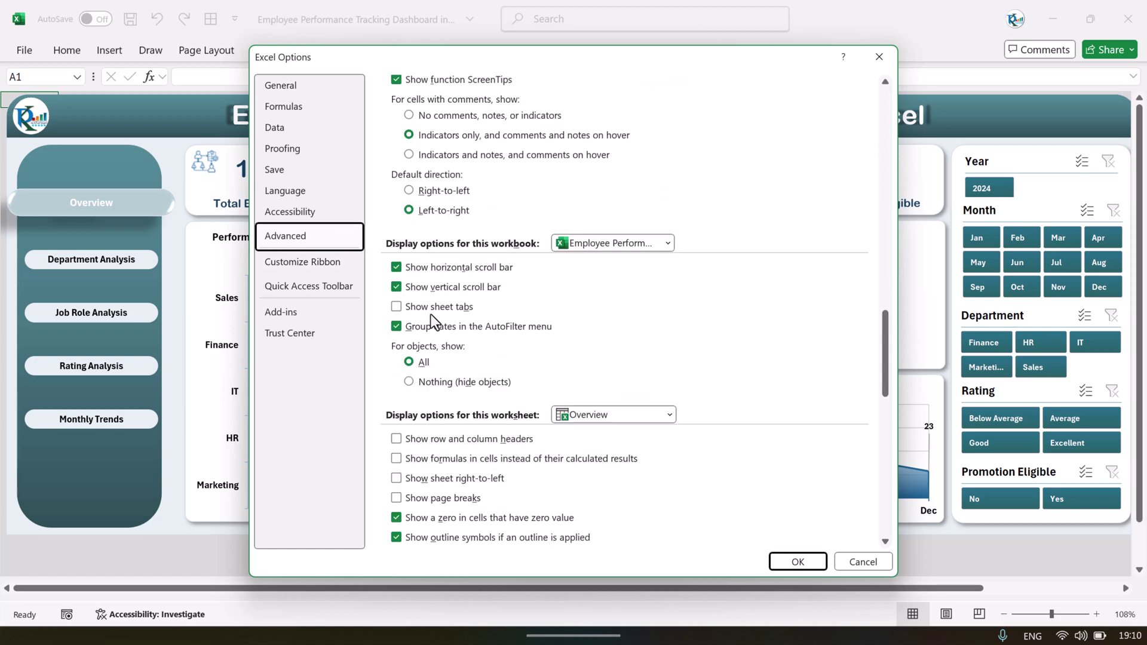
pyautogui.click(446, 309)
pyautogui.click(801, 560)
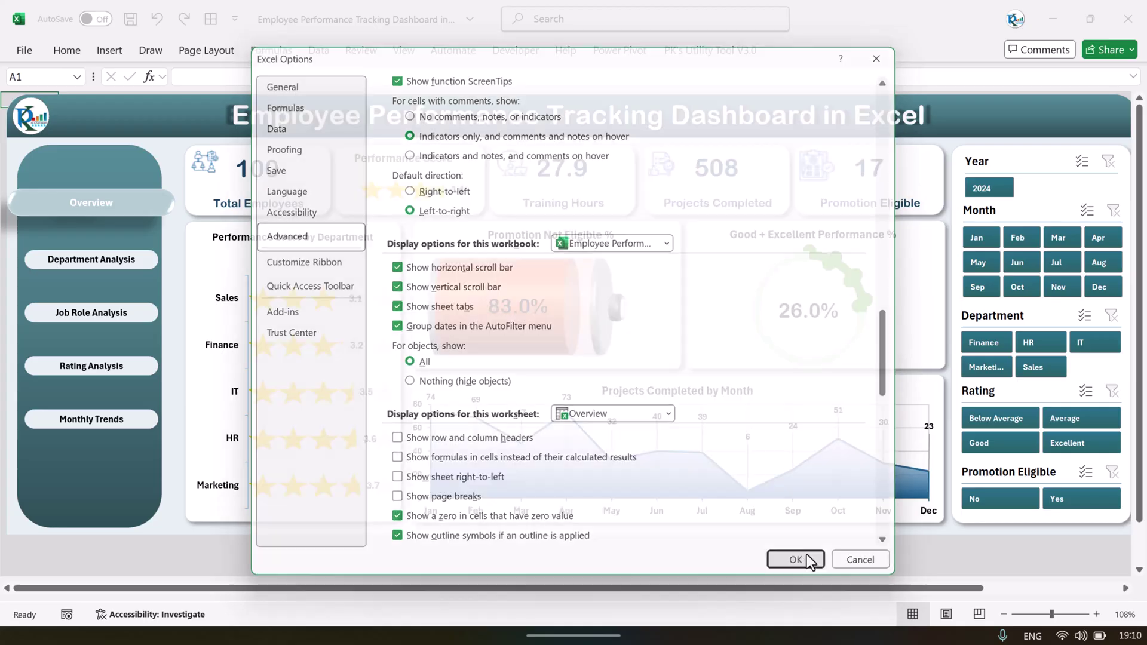
pyautogui.click(550, 627)
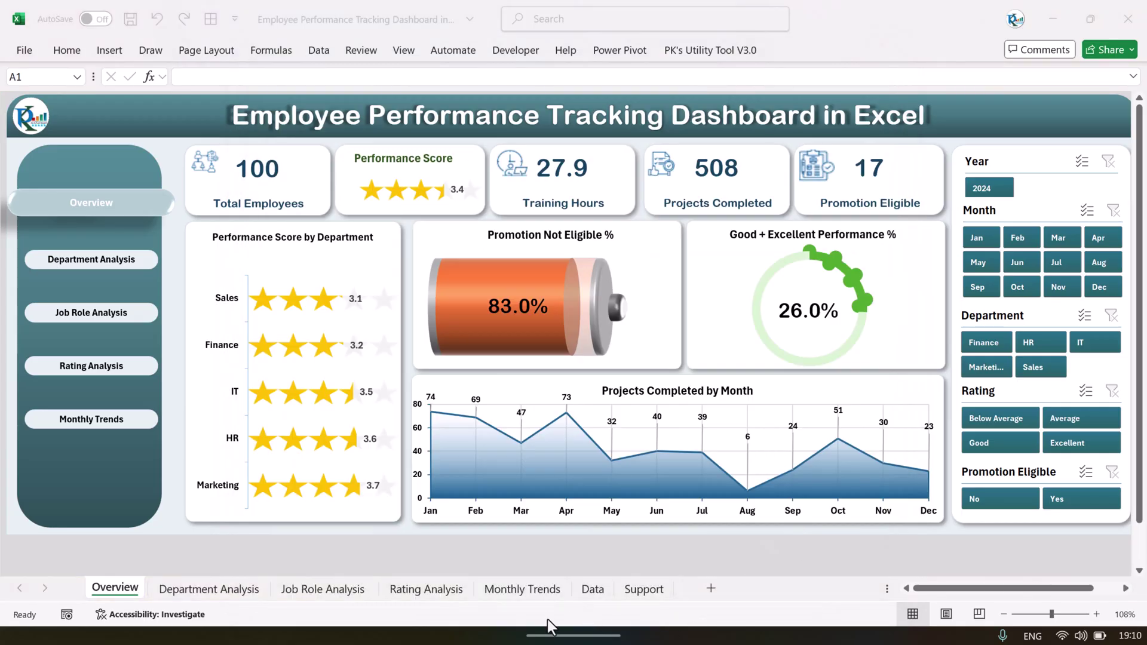
# Switch through the Job Role Analysis and Monthly Trends sheets to the Data sheet
pyautogui.click(352, 591)
pyautogui.click(541, 590)
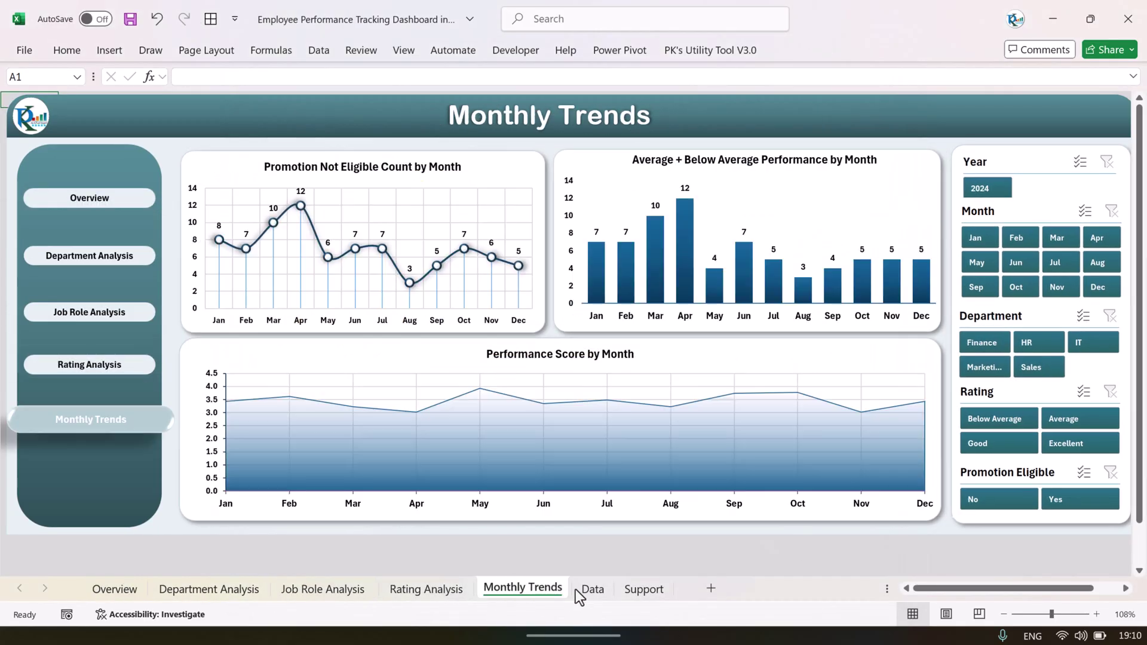
pyautogui.click(597, 589)
# Examine the first rows of the Data table column by column, from Employee ID through Projects Completed
pyautogui.moveTo(84, 141); pyautogui.dragTo(77, 295)
pyautogui.moveTo(178, 158); pyautogui.dragTo(184, 217)
pyautogui.moveTo(267, 156); pyautogui.dragTo(286, 217)
pyautogui.moveTo(361, 157); pyautogui.dragTo(365, 217)
pyautogui.moveTo(467, 133); pyautogui.dragTo(474, 257)
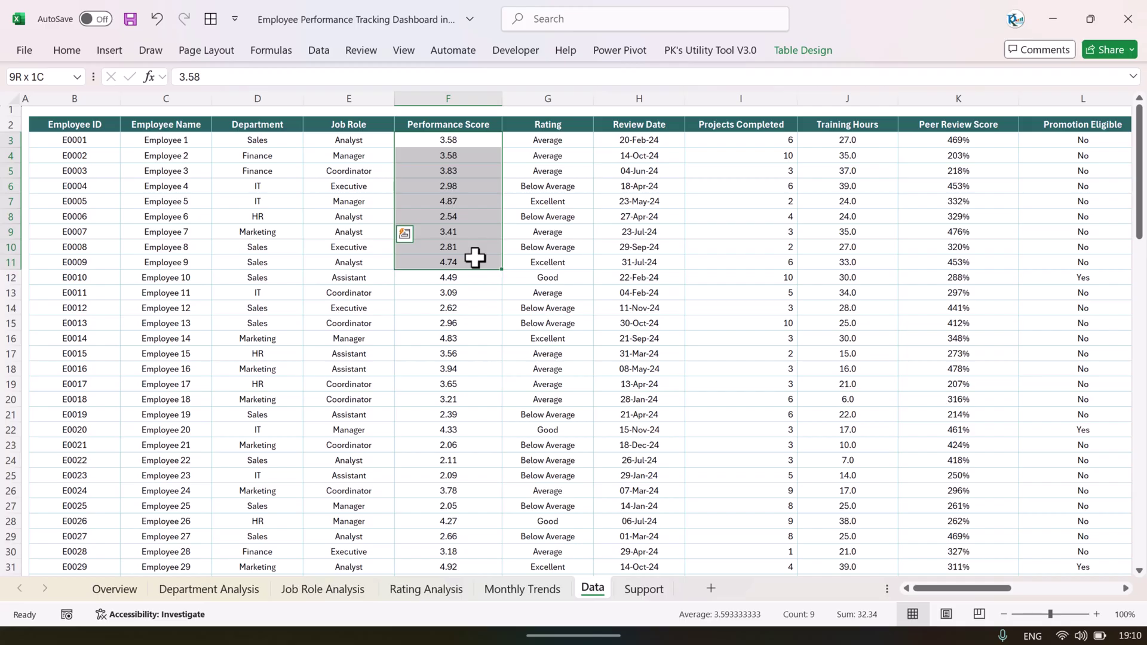
pyautogui.moveTo(548, 140); pyautogui.dragTo(548, 262)
pyautogui.click(548, 142)
pyautogui.moveTo(635, 140); pyautogui.dragTo(648, 201)
pyautogui.moveTo(777, 140); pyautogui.dragTo(777, 201)
# Examine the remaining Data columns from Training Hours to the Promotion Eligible Count helper columns, and go back to Promotion Eligible
pyautogui.press('Right')
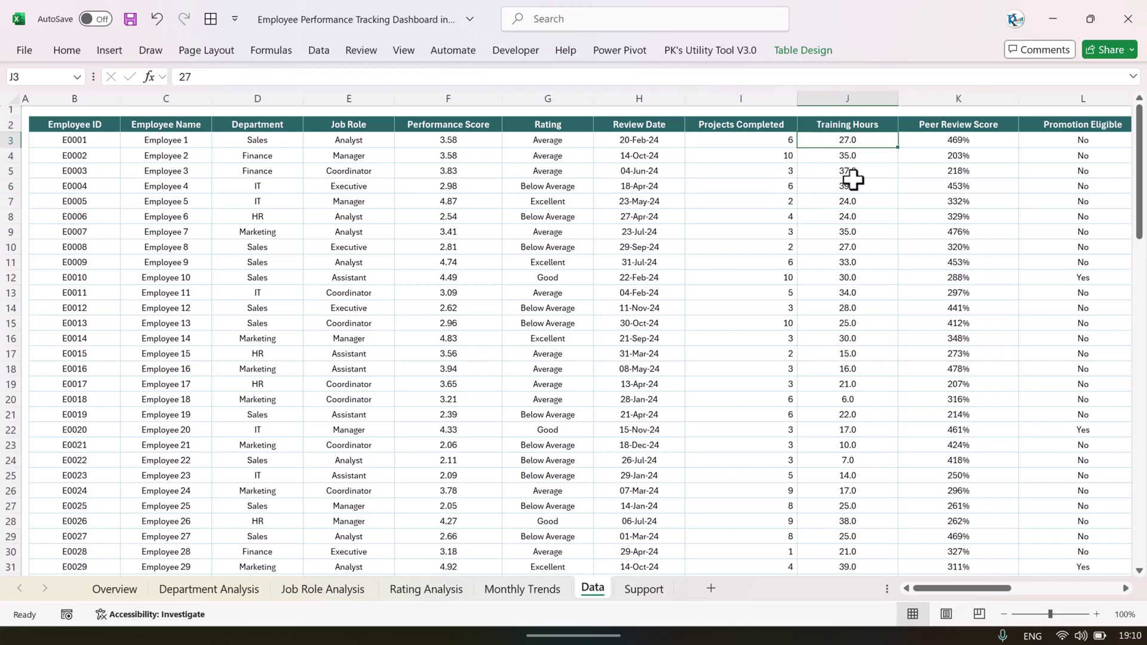
pyautogui.press('Right')
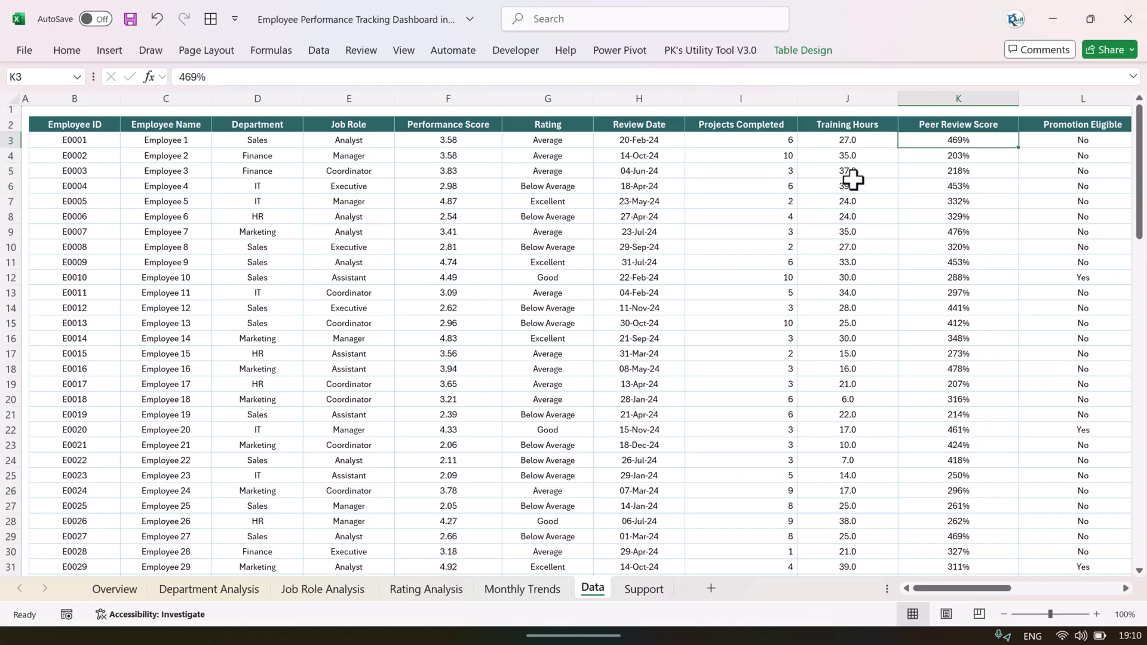
pyautogui.press('Right')
pyautogui.press('Right')
pyautogui.press('Right')
pyautogui.press('Right')
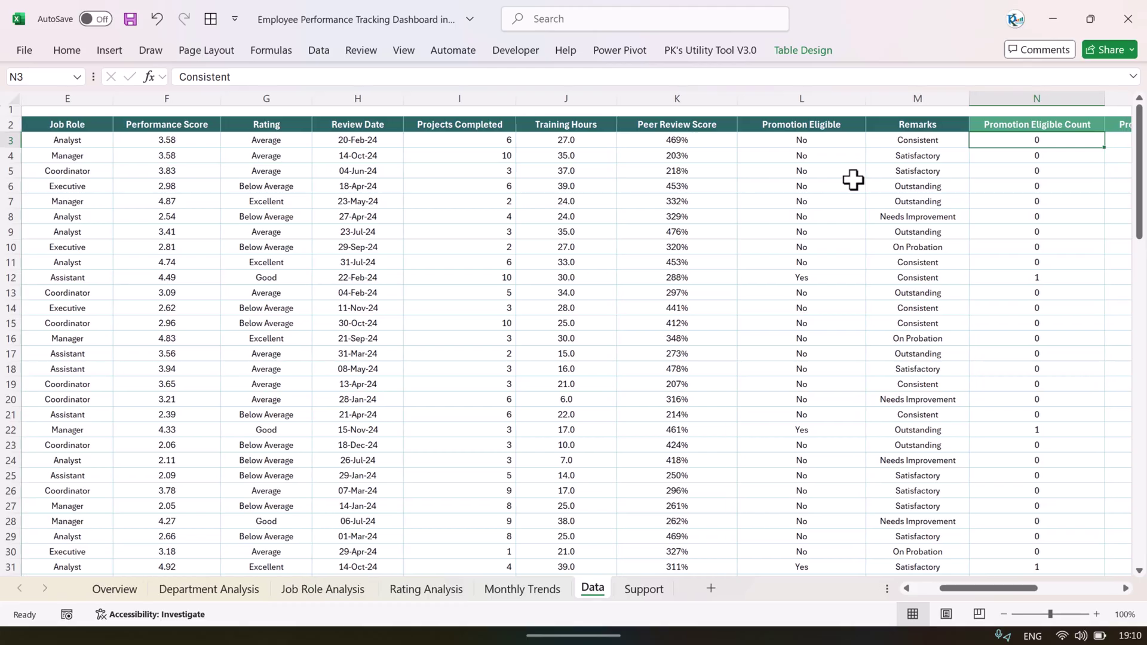
pyautogui.press('Left')
pyautogui.press('Left')
pyautogui.press('Left')
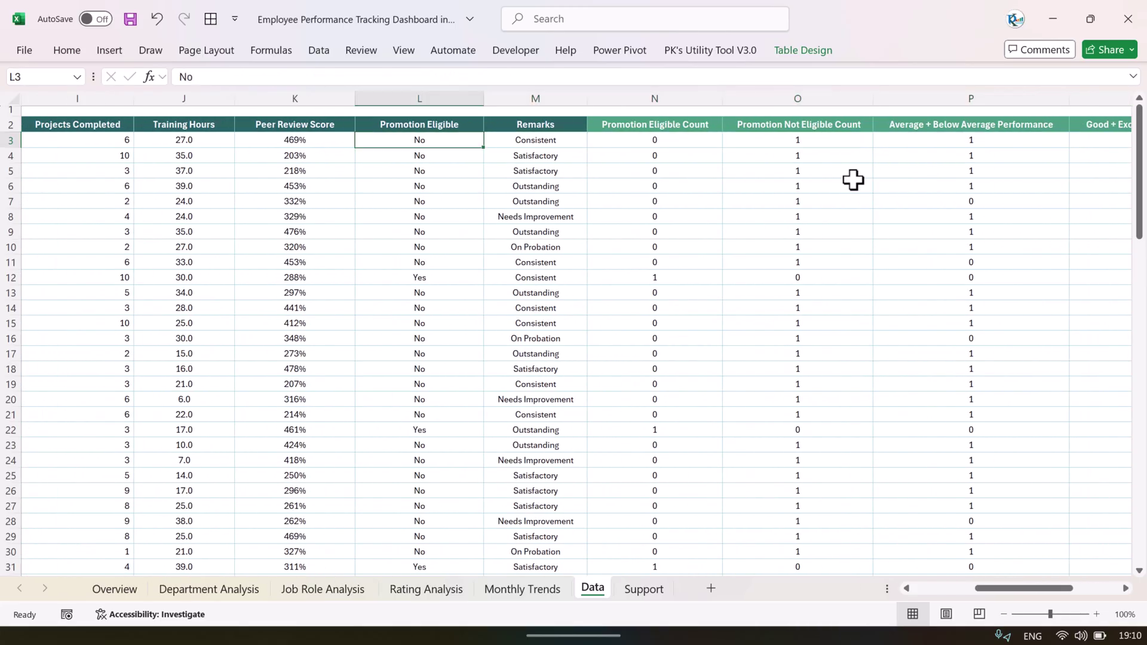
# Go past Remarks and select the first record's helper cells from Promotion Eligible Count through Month
pyautogui.press('Right')
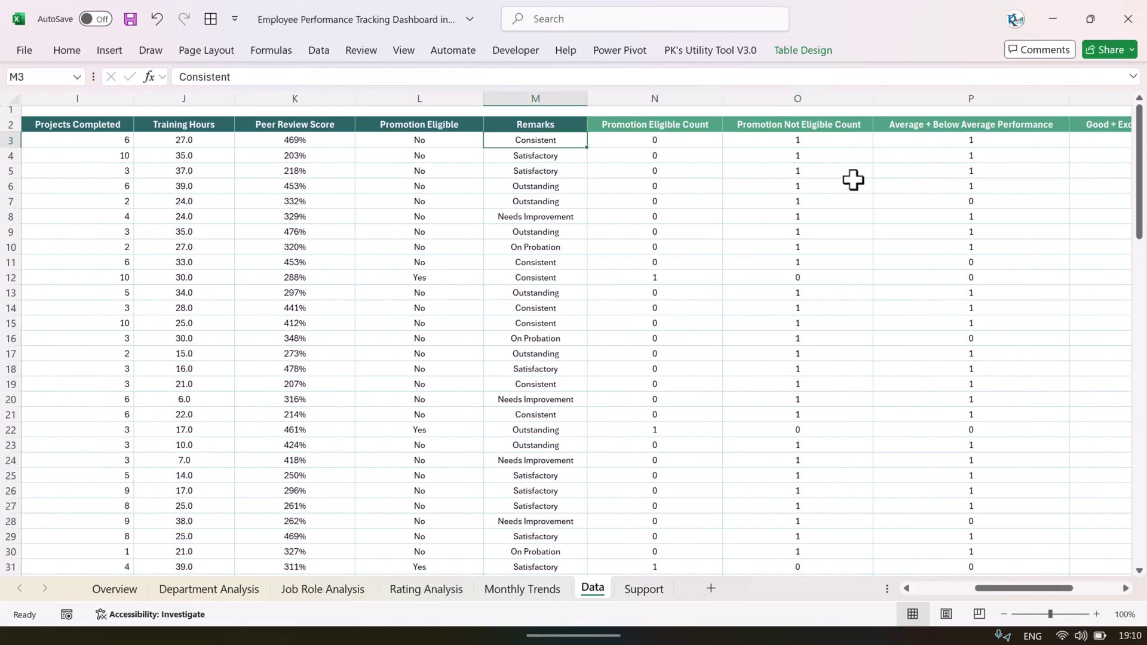
pyautogui.press('Right')
pyautogui.hotkey('shift', 'Right')
pyautogui.hotkey('shift', 'Right')
pyautogui.hotkey('shift', 'Right')
pyautogui.hotkey('shift', 'Right')
pyautogui.hotkey('shift', 'Right')
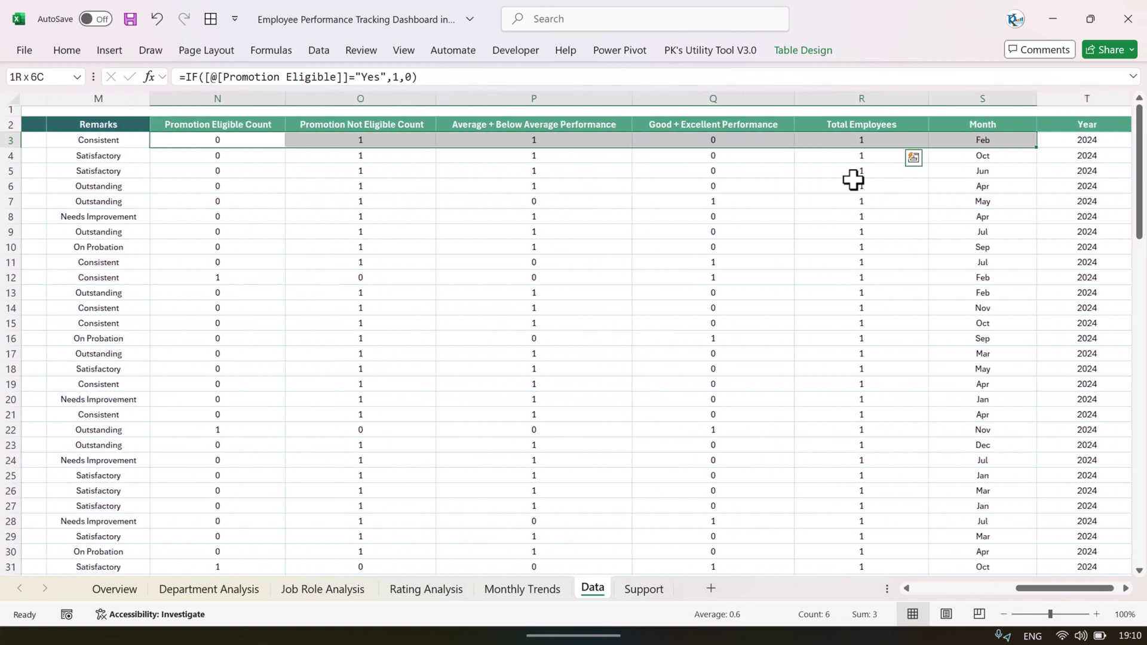
# Inspect the Promotion Eligible Count formula in N3 and its reference to the Promotion Eligible column, leaving it unedited
pyautogui.press('Left')
pyautogui.press('Right')
pyautogui.press('Up')
pyautogui.press('Down')
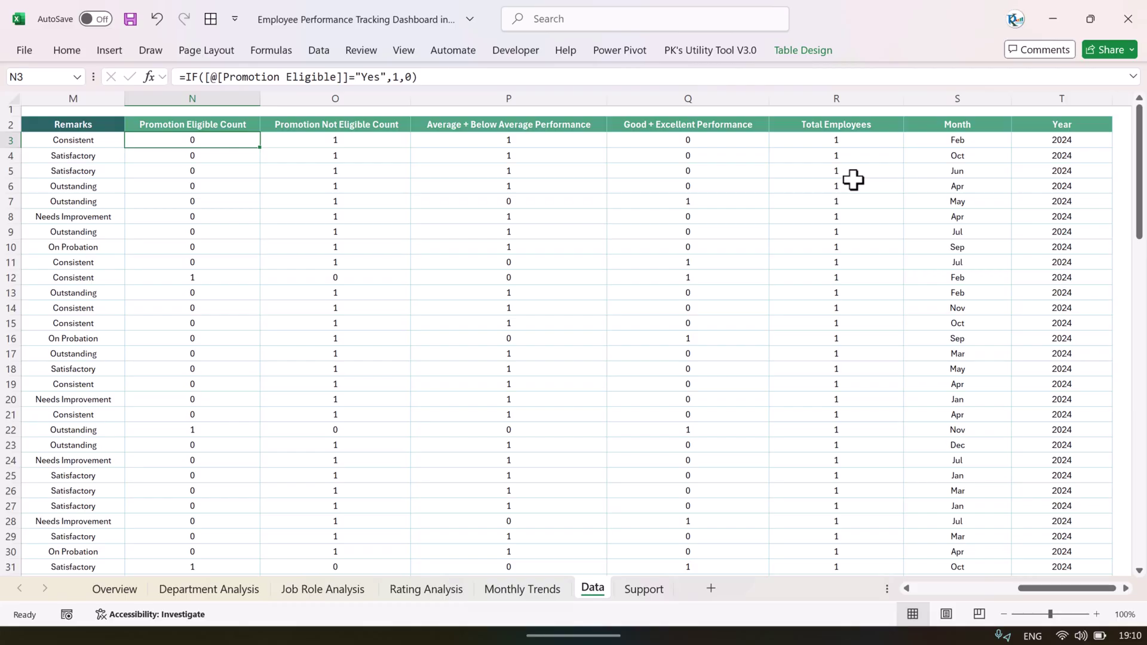
pyautogui.press('Up')
pyautogui.press('Down')
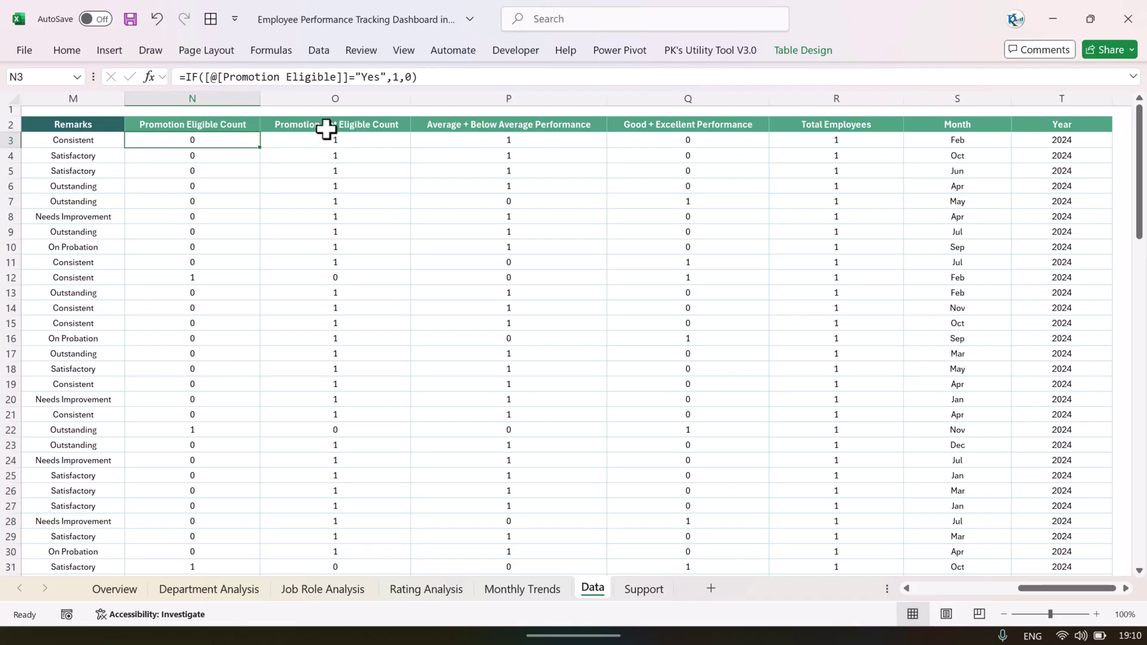
pyautogui.hscroll(-5, 326, 125)
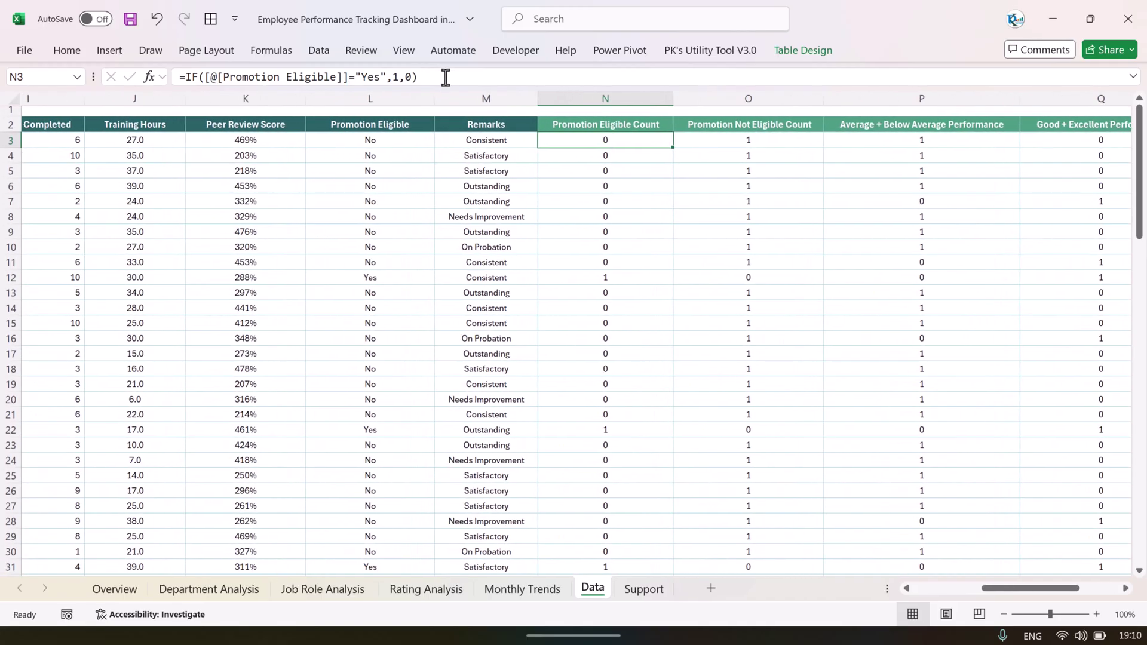
pyautogui.click(442, 76)
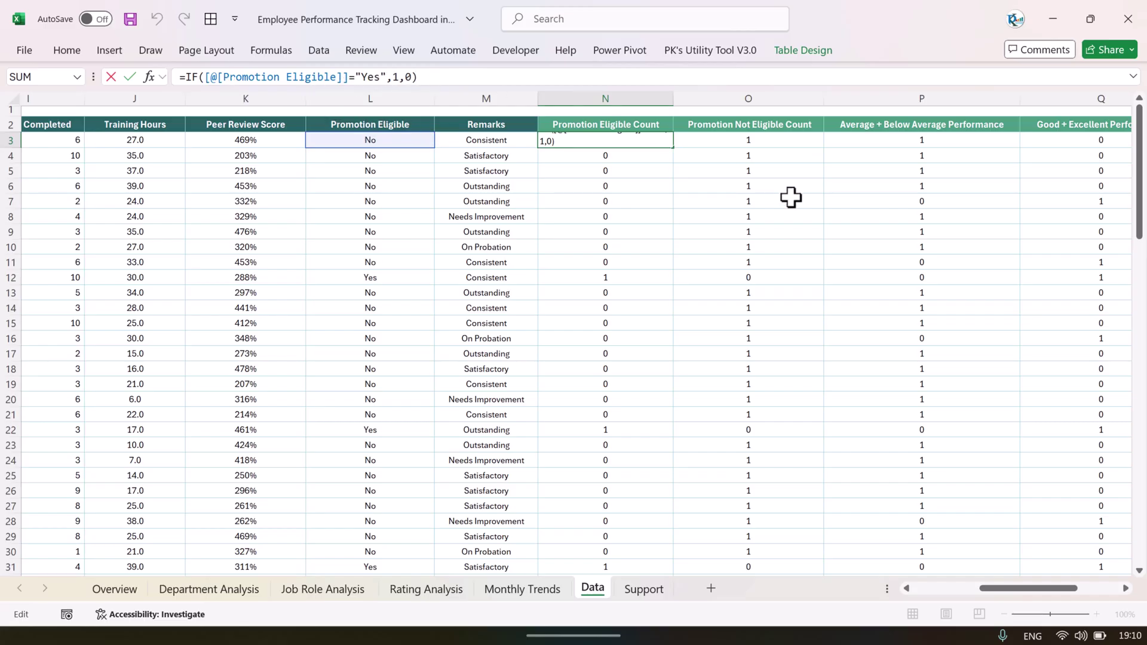
pyautogui.press('Escape')
# Review the formulas in the first row of the Average + Below Average Performance and Good + Excellent Performance columns
pyautogui.press('Right')
pyautogui.press('Right')
pyautogui.press('Right')
pyautogui.press('Right')
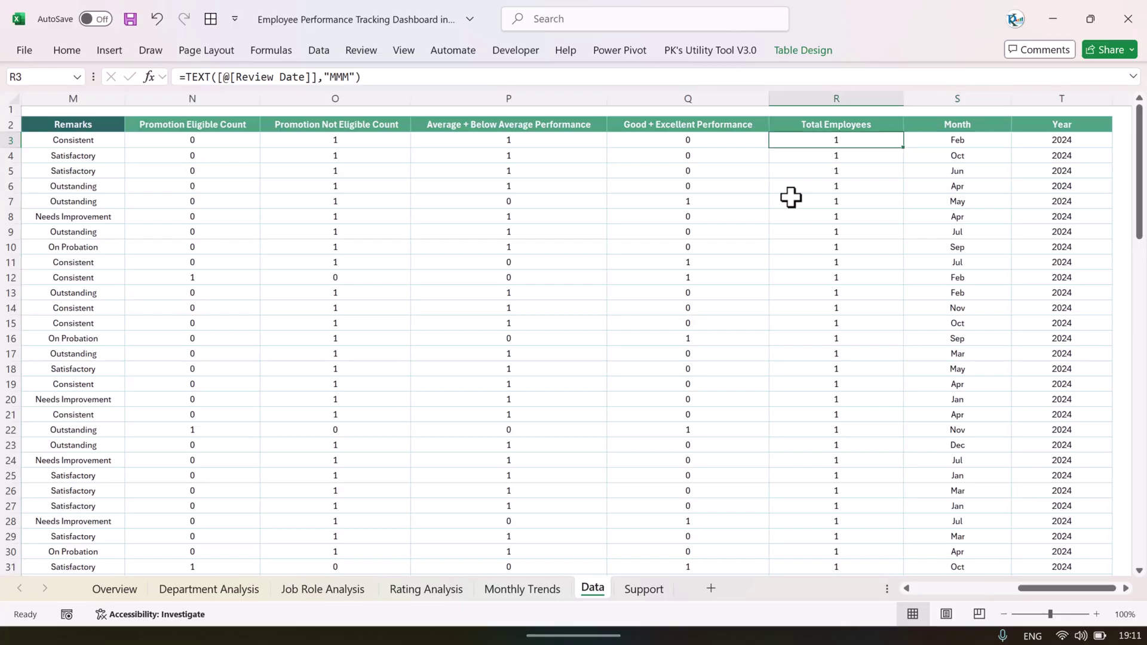
pyautogui.press('Left')
pyautogui.press('Left')
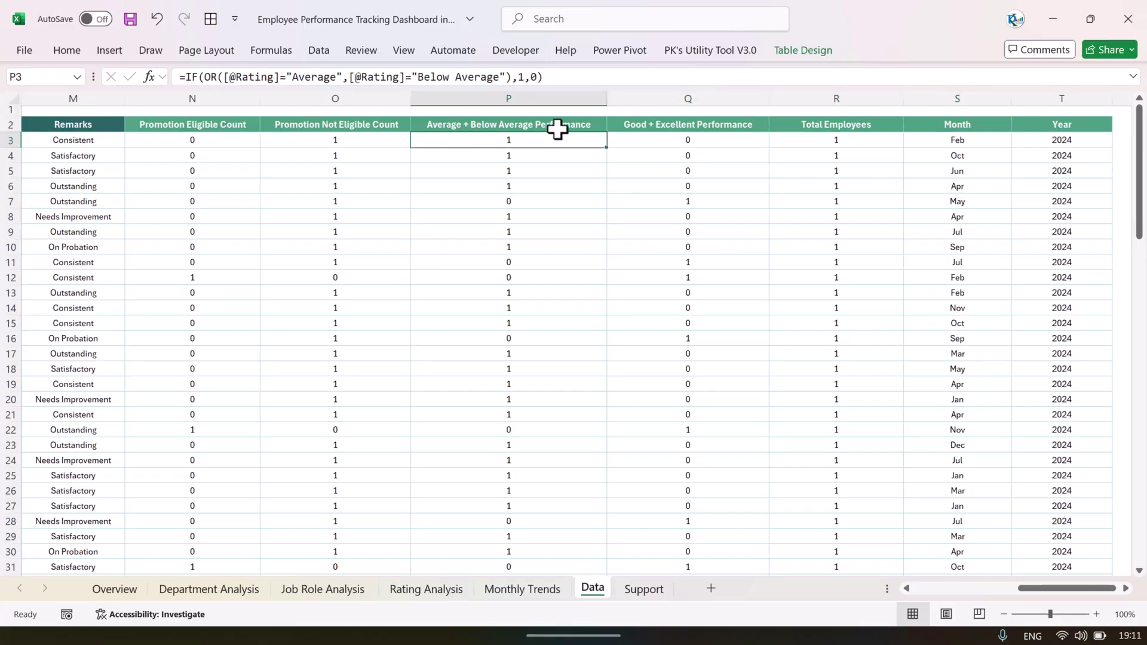
pyautogui.click(702, 131)
pyautogui.click(723, 142)
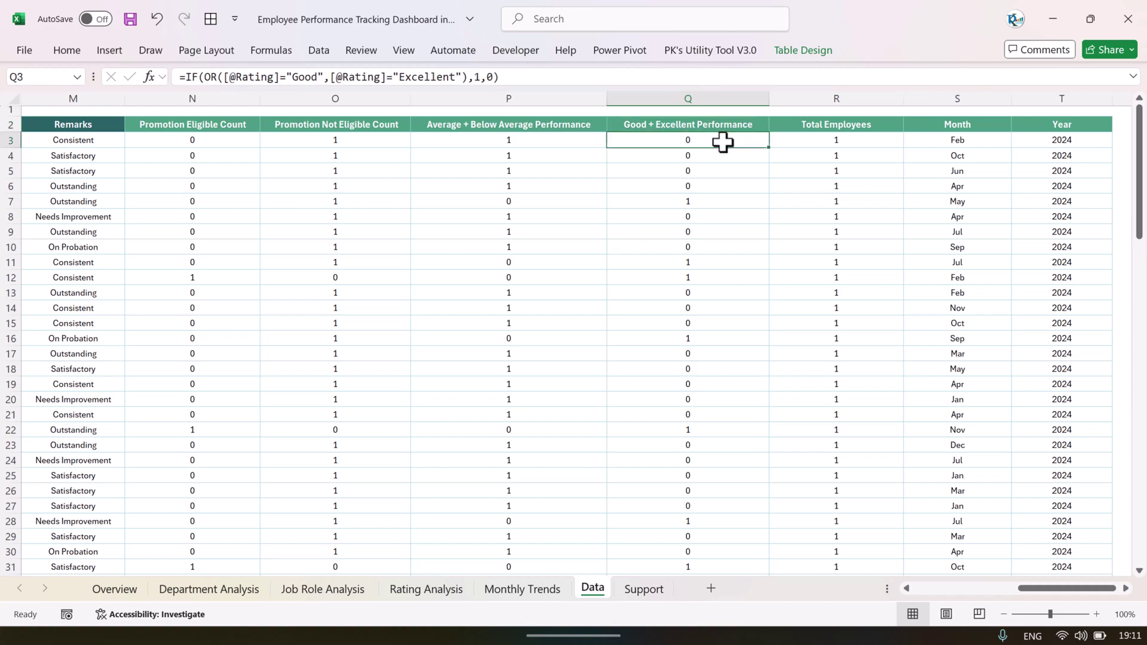
# Turn on filter buttons for the Data table, view the Rating column's filter values, and close the list without filtering
pyautogui.hscroll(-5, 475, 195)
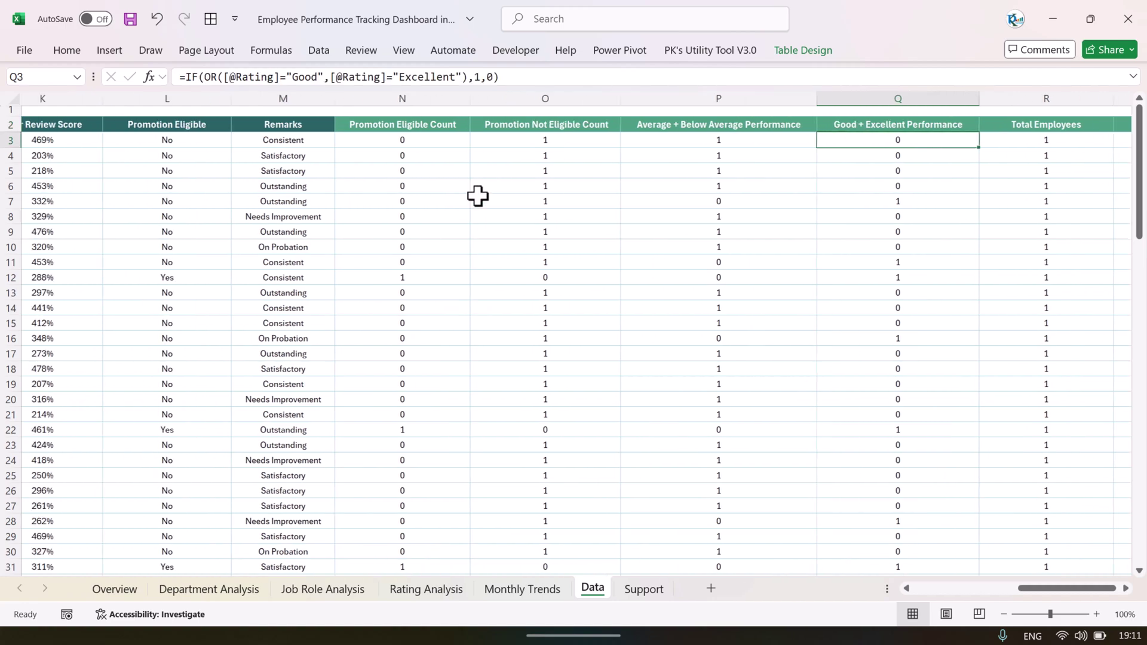
pyautogui.click(361, 143)
pyautogui.click(363, 126)
pyautogui.hotkey('ctrl', 'shift', 'l')
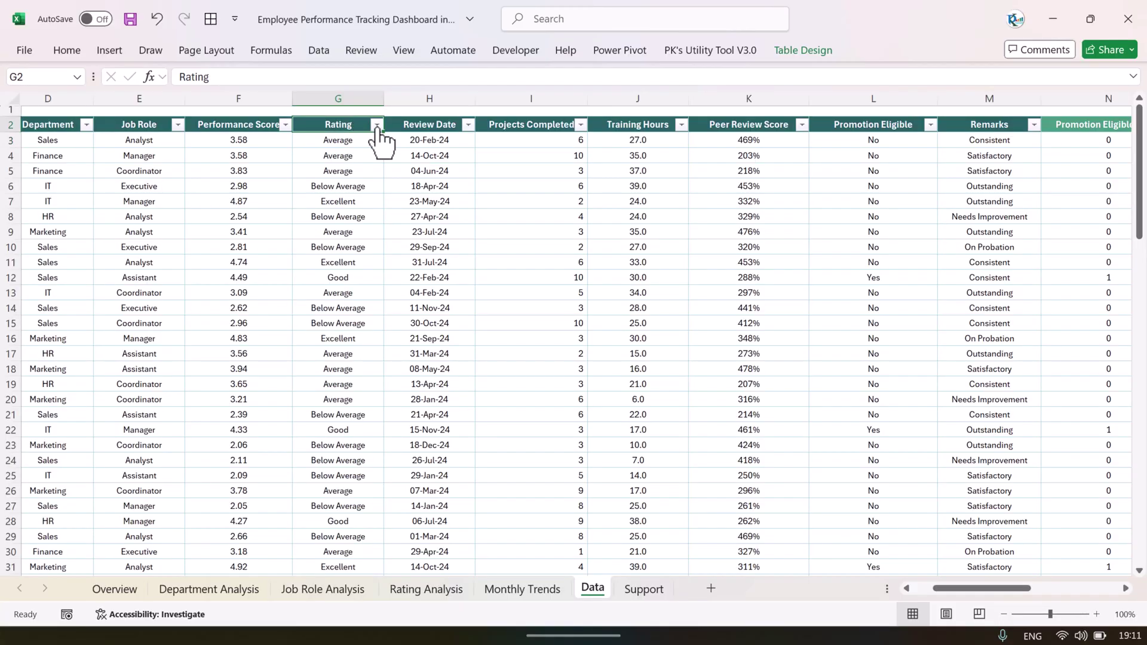
pyautogui.click(376, 125)
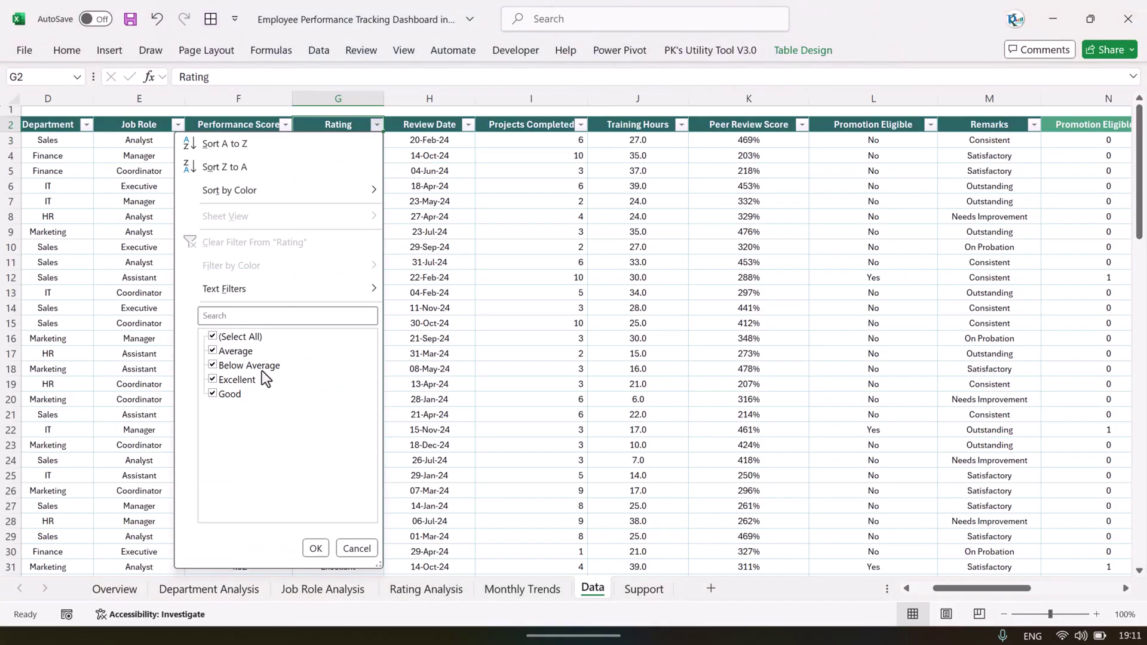
pyautogui.press('Escape')
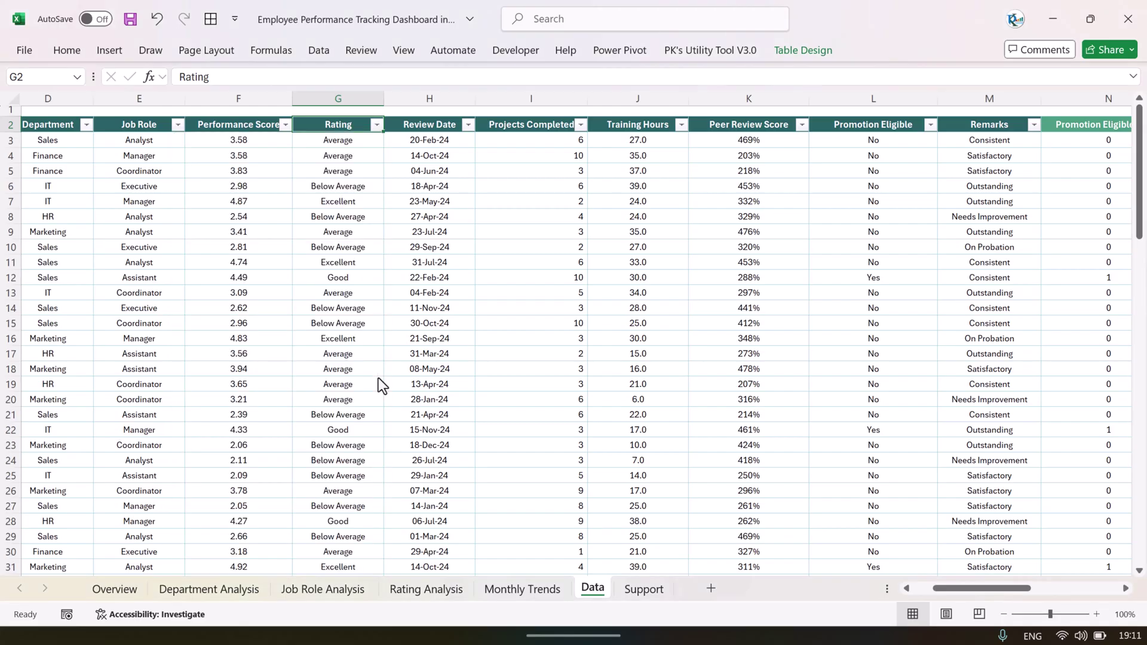
# Examine the Good + Excellent Performance formula in Q3, checking its OR condition and value-if-true argument without changing it
pyautogui.hotkey('ctrl', 'Right')
pyautogui.press('Down')
pyautogui.press('Left')
pyautogui.press('Left')
pyautogui.press('Left')
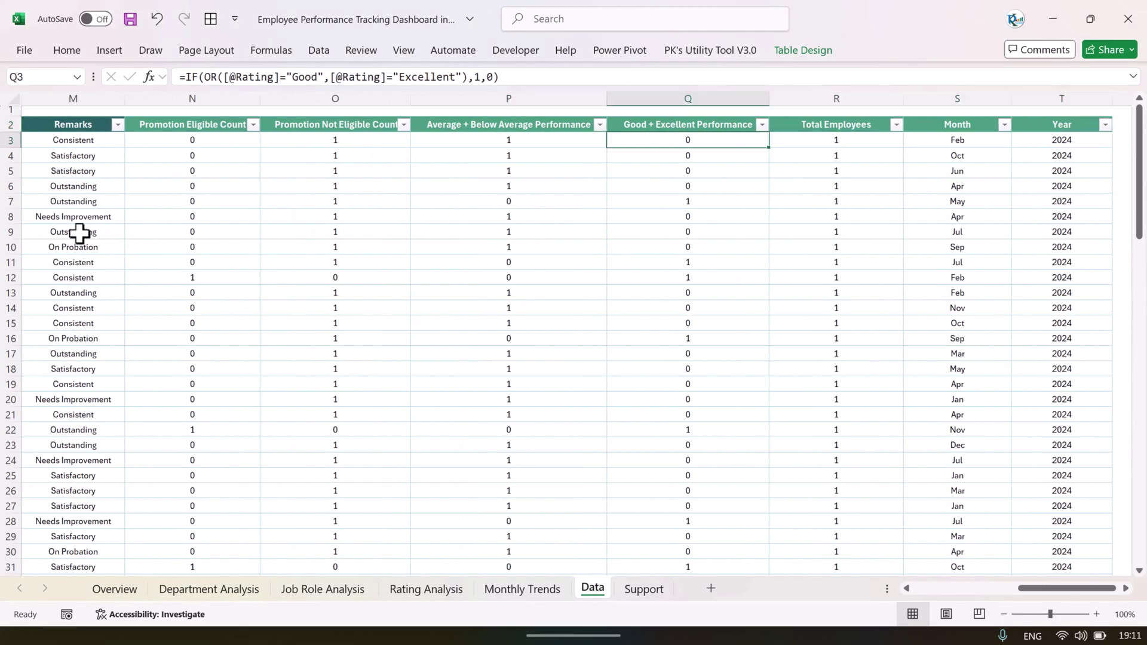
pyautogui.click(219, 77)
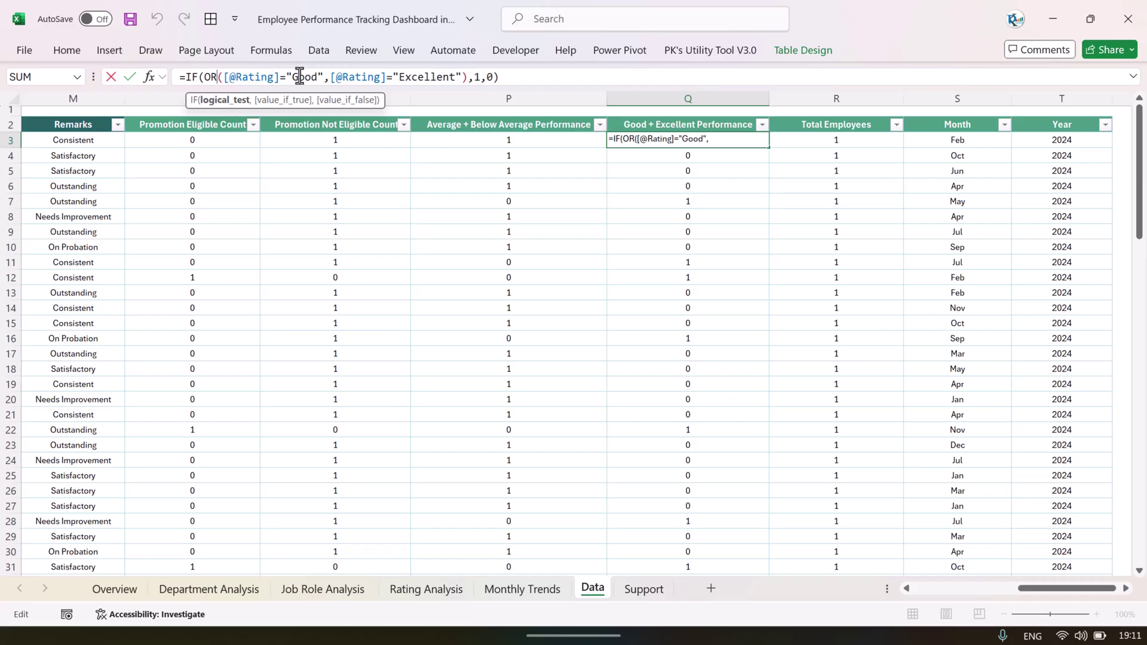
pyautogui.click(479, 77)
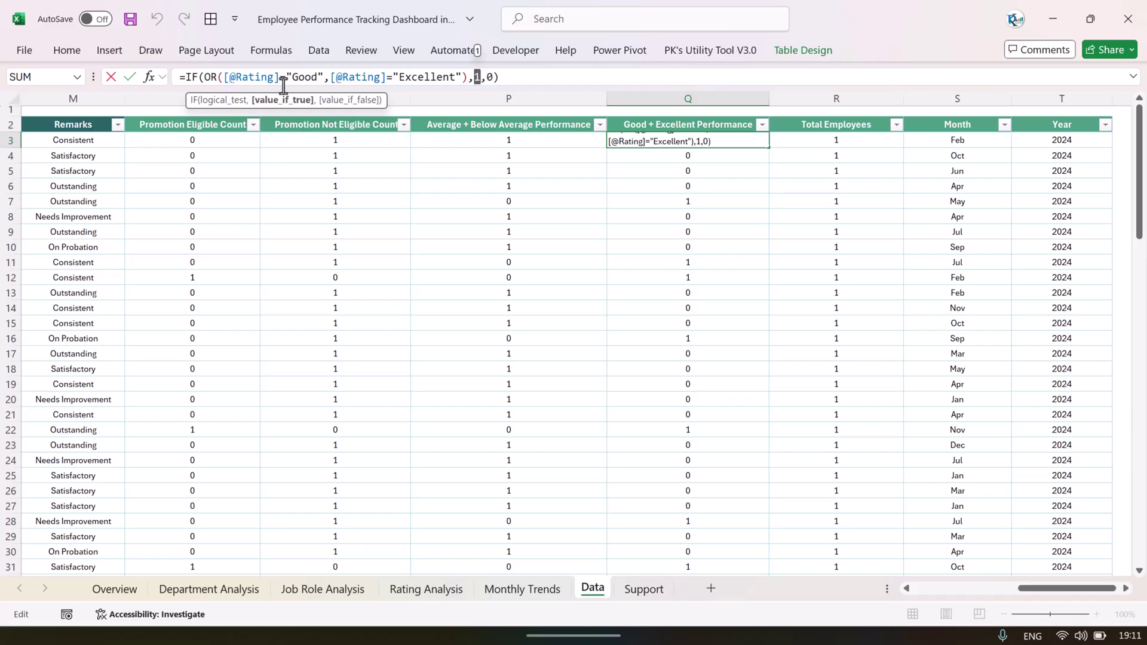
pyautogui.press('Escape')
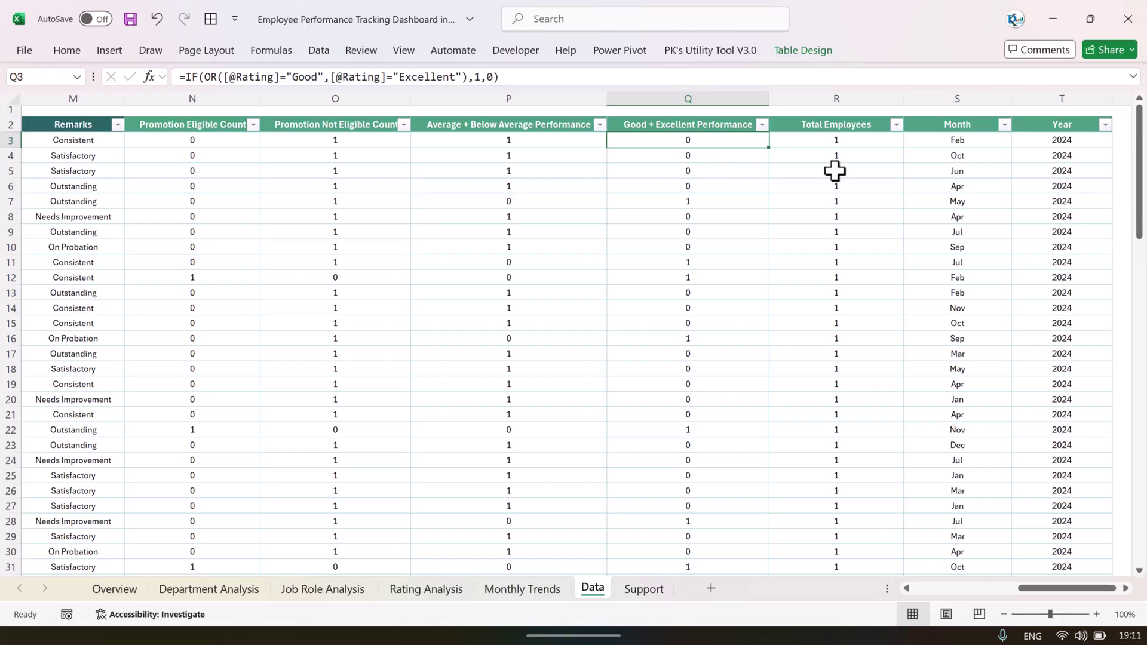
# Check the formulas in the first row of the Total Employees, Month and Year columns
pyautogui.click(854, 146)
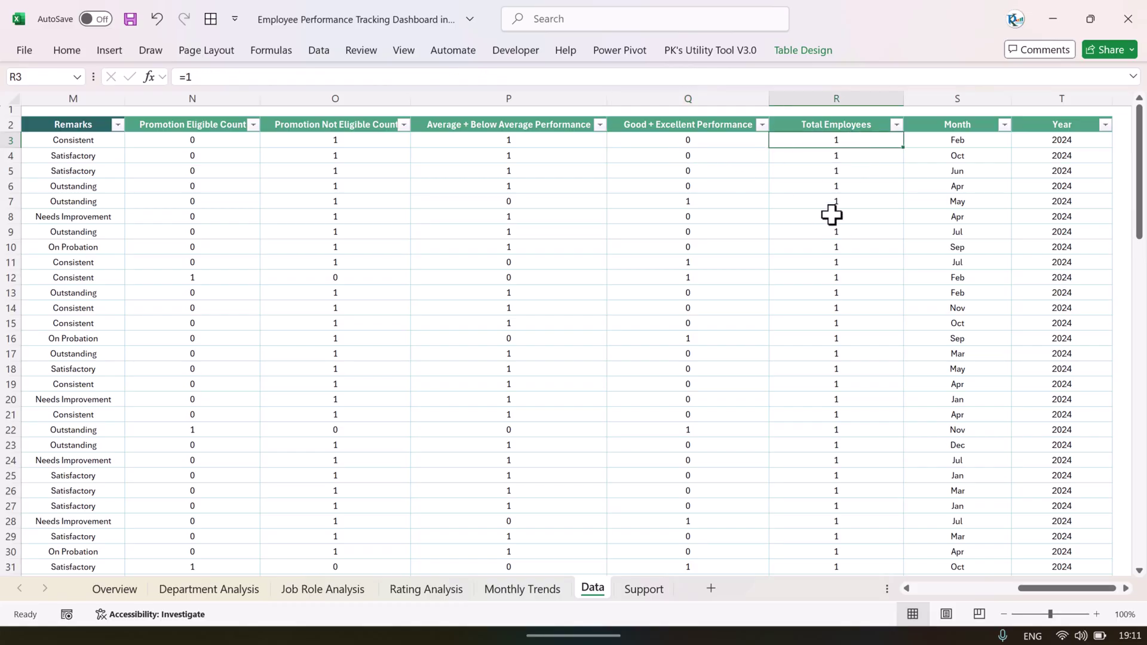
pyautogui.click(970, 139)
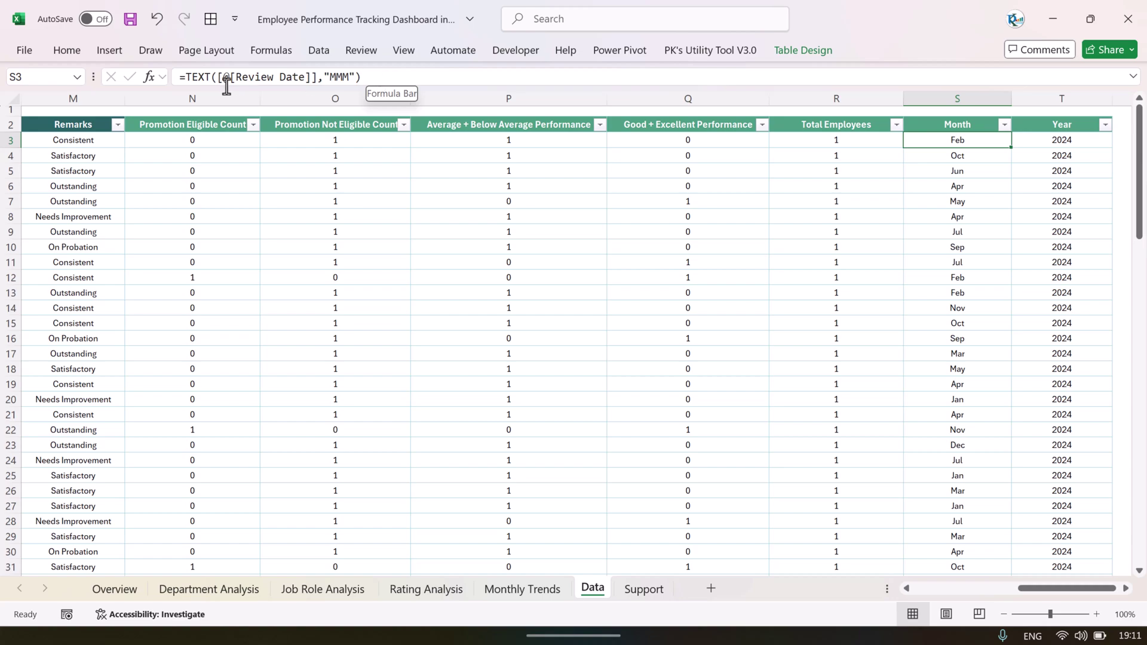
pyautogui.click(351, 77)
pyautogui.press('Escape')
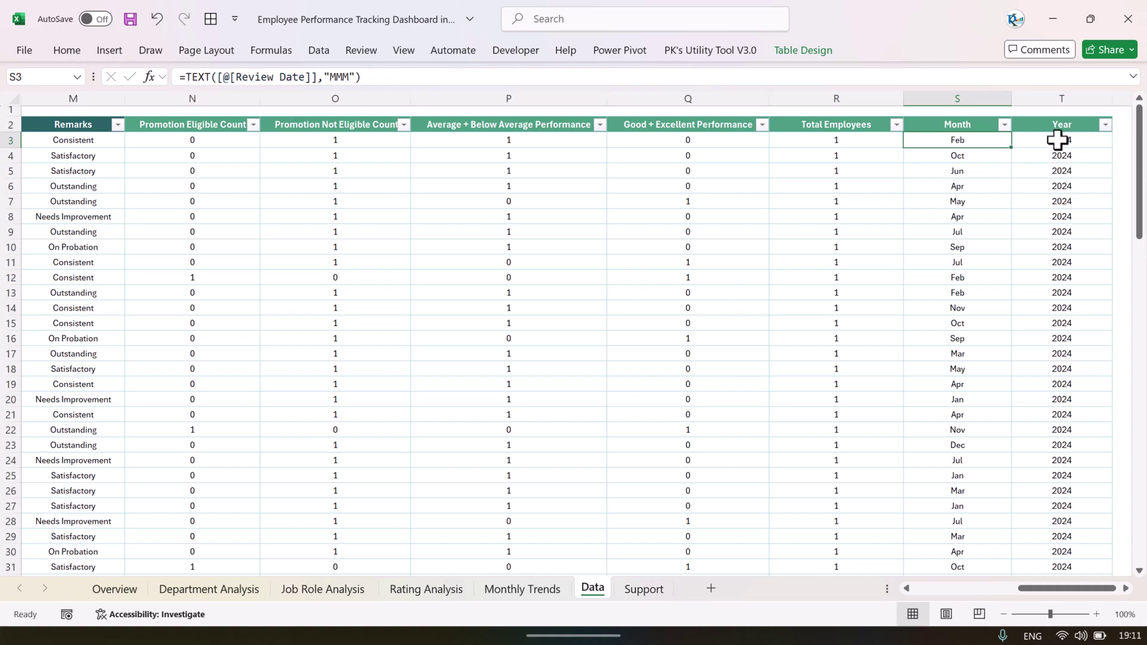
pyautogui.click(1048, 132)
pyautogui.click(1083, 142)
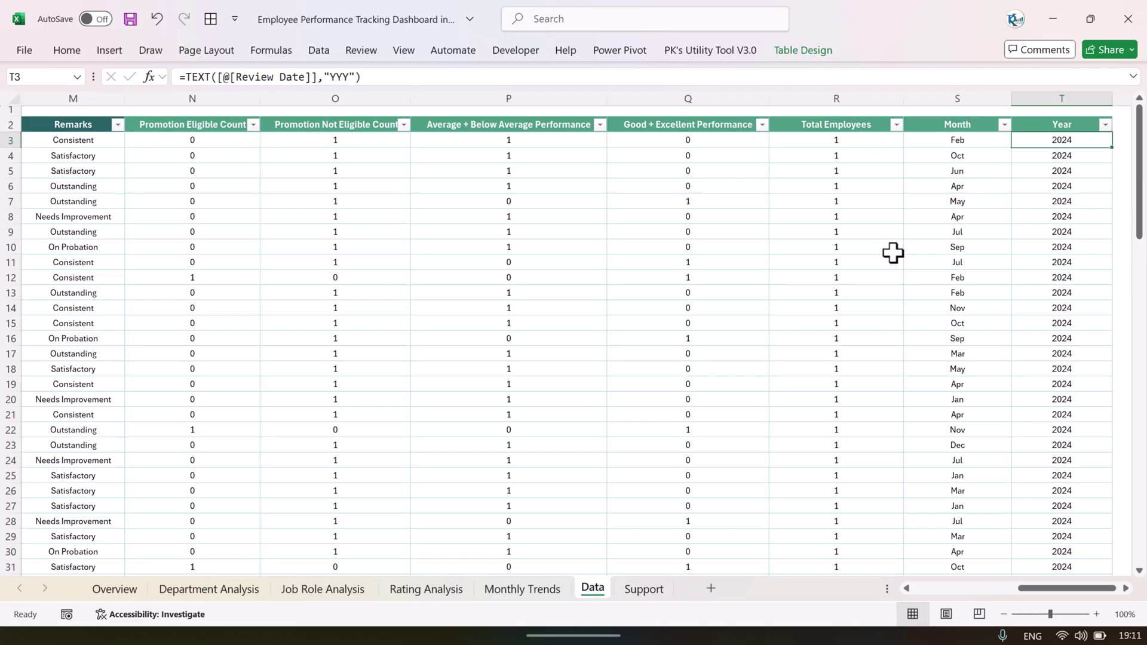
# Clear all records in the Data table from Employee ID through Remarks, keeping the helper formula columns
pyautogui.hotkey('ctrl', 'Left')
pyautogui.press('Right')
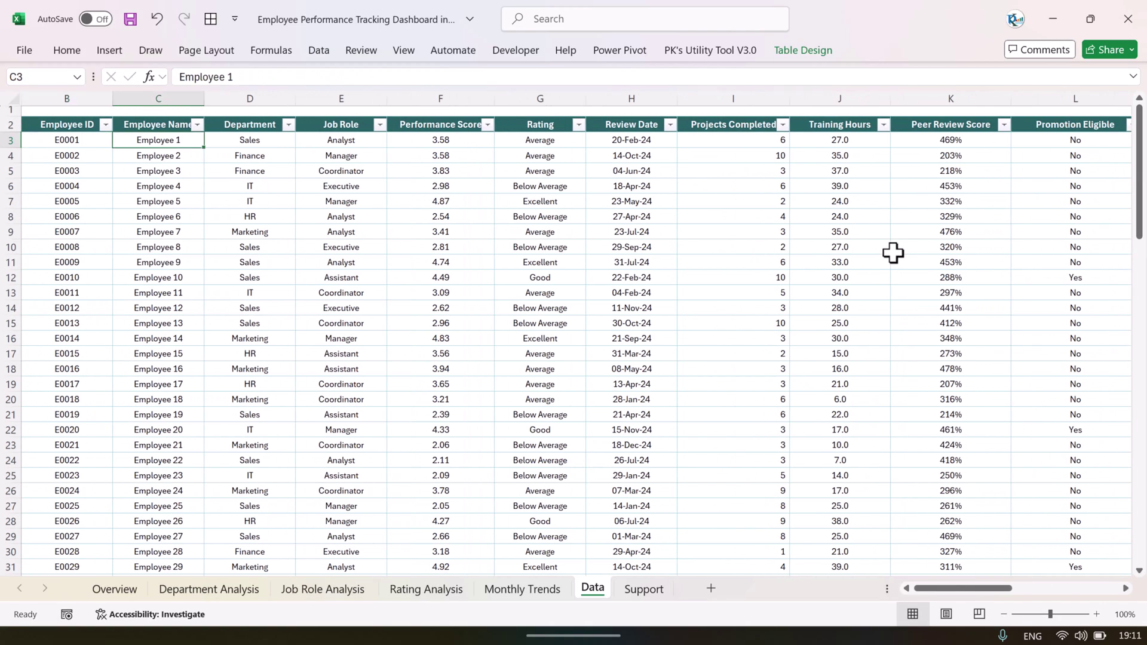
pyautogui.press('Left')
pyautogui.hotkey('shift', 'Right')
pyautogui.hotkey('shift', 'Right')
pyautogui.hotkey('shift', 'Right')
pyautogui.hotkey('shift', 'Right')
pyautogui.hotkey('shift', 'Right')
pyautogui.hotkey('shift', 'Right')
pyautogui.hotkey('shift', 'Right')
pyautogui.hotkey('shift', 'Right')
pyautogui.hotkey('shift', 'Right')
pyautogui.hotkey('shift', 'Right')
pyautogui.hotkey('shift', 'Right')
pyautogui.hotkey('shift', 'Right')
pyautogui.hotkey('shift', 'Right')
pyautogui.hotkey('shift', 'Right')
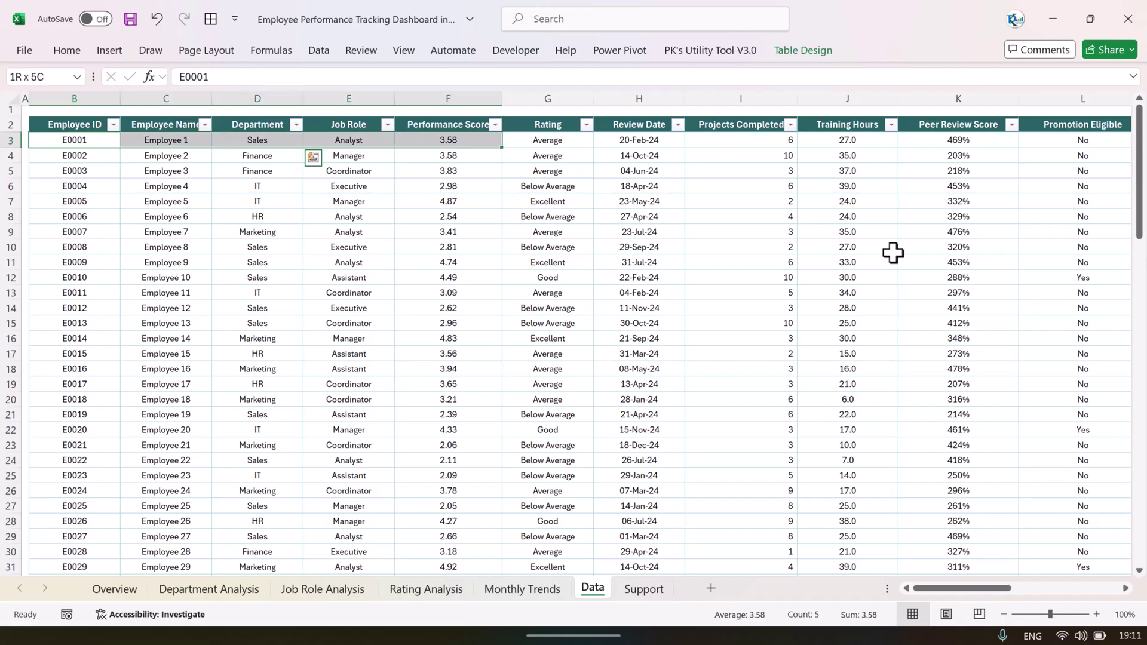
pyautogui.hotkey('shift', 'Left')
pyautogui.hotkey('shift', 'Left')
pyautogui.hotkey('shift', 'Left')
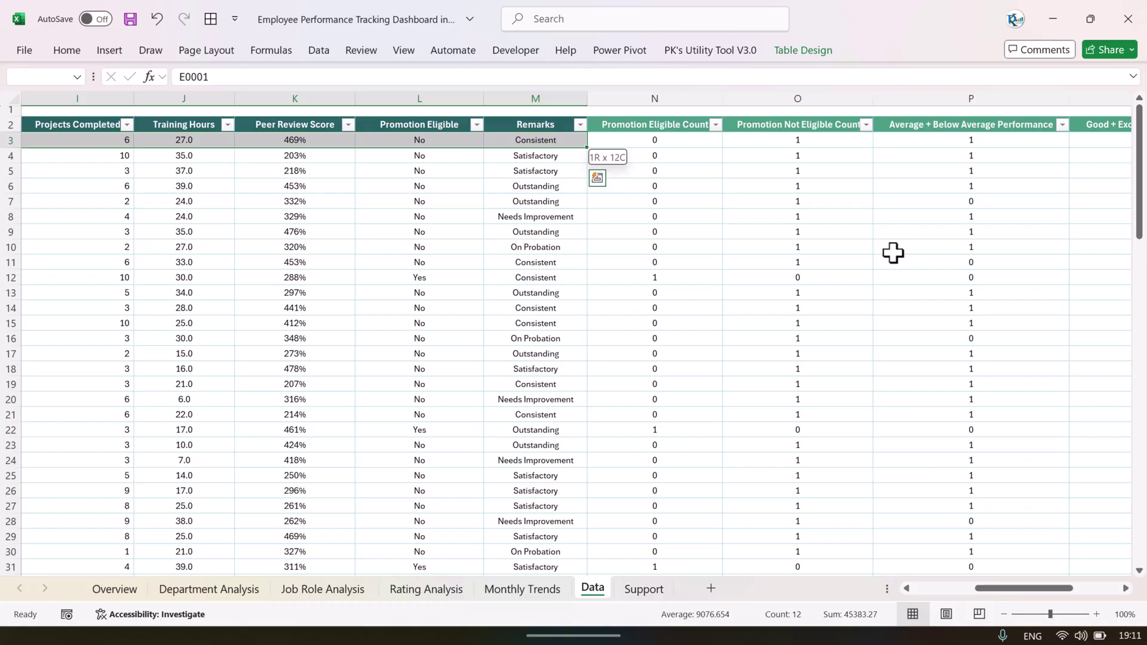
pyautogui.hotkey('ctrl', 'shift', 'Down')
pyautogui.press('Delete')
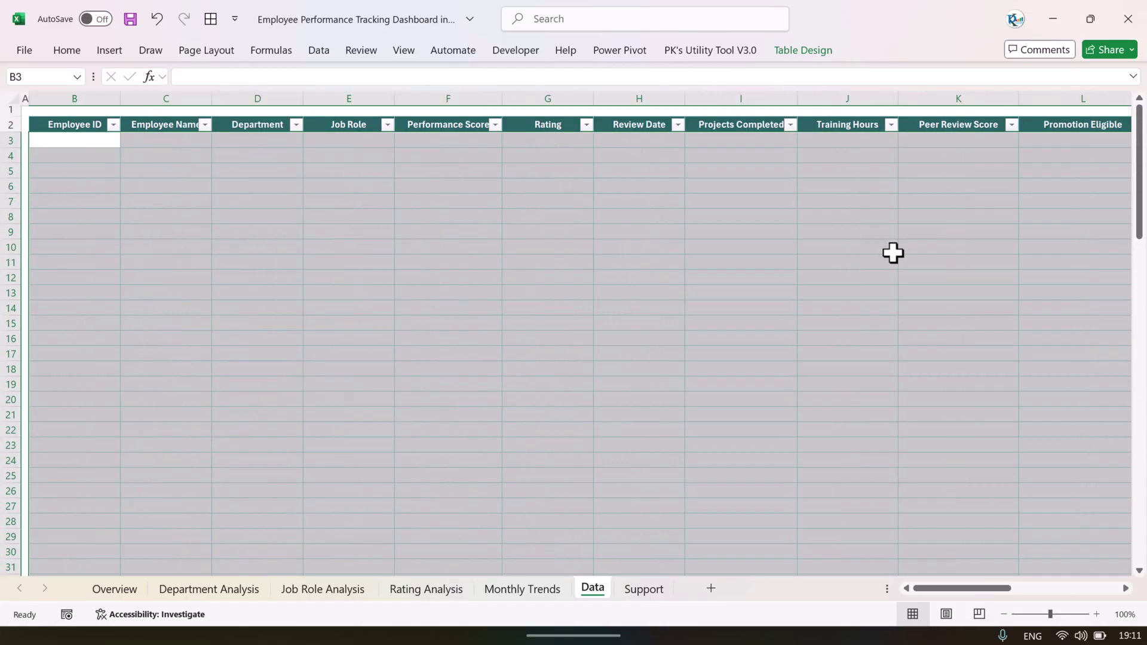
# Examine the emptied Data table across the first row, from Employee ID to the helper columns
pyautogui.press('Up')
pyautogui.press('Down')
pyautogui.press('Right')
pyautogui.press('Right')
pyautogui.press('Right')
pyautogui.press('Right')
pyautogui.press('Right')
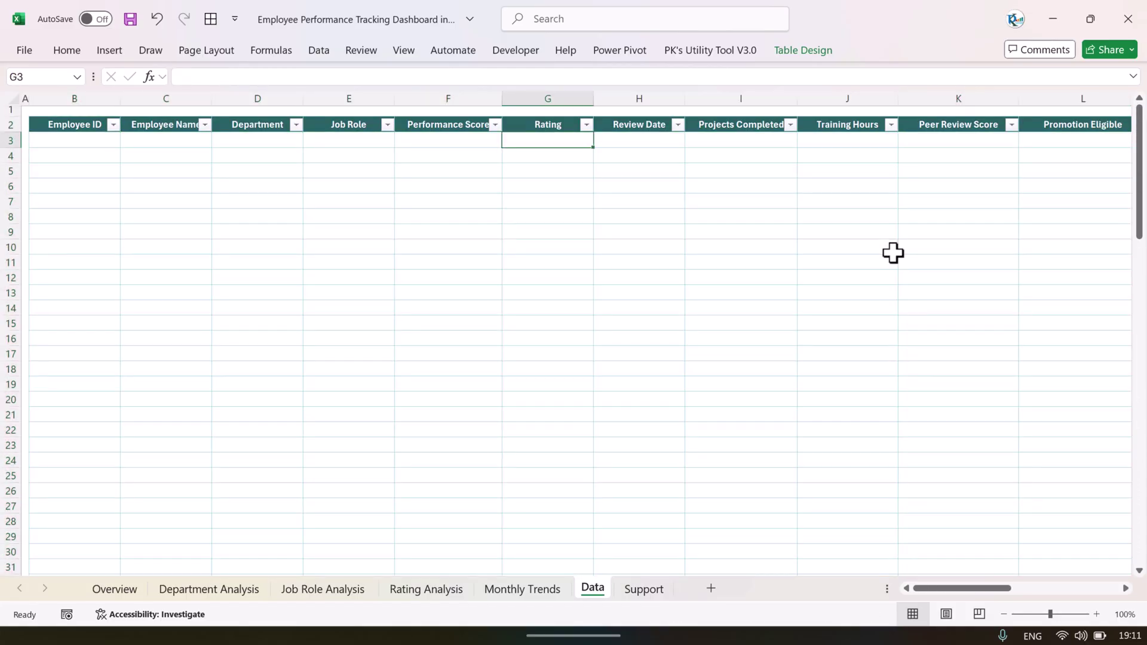
pyautogui.press('Right')
pyautogui.press('Right')
pyautogui.press('Right')
pyautogui.press('Right')
pyautogui.press('Right')
pyautogui.press('Right')
pyautogui.press('Right')
# Undo the clearing of the employee records and return to the first Employee ID cell
pyautogui.hotkey('ctrl', 'z')
pyautogui.press('Up')
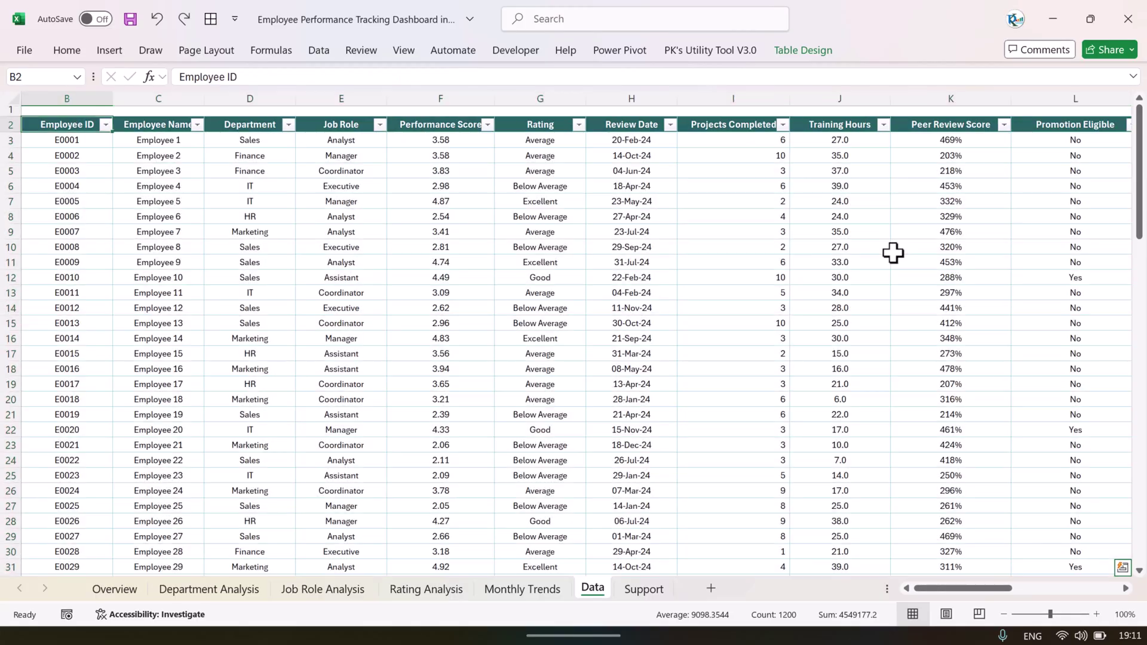
pyautogui.press('Down')
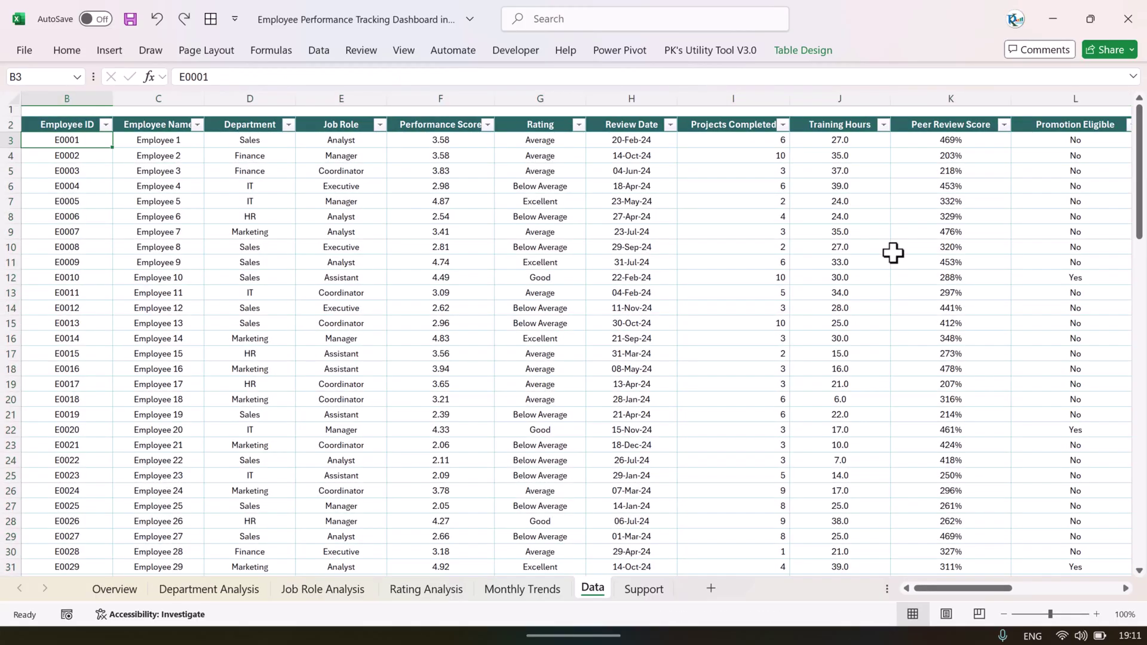
# Show the Refresh All options for the workbook's data and close them without refreshing
pyautogui.click(319, 51)
pyautogui.click(307, 114)
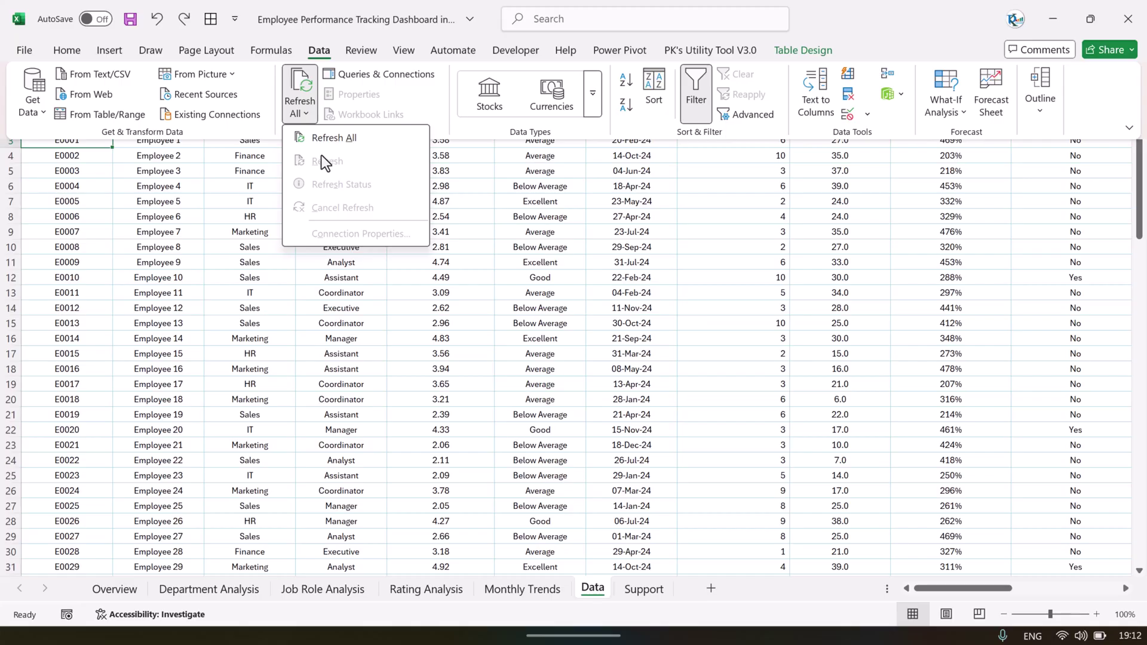
pyautogui.press('Escape')
# Go to the Overview sheet and browse the Department, Job Role, Rating and Monthly Trends pages, ending back on Overview
pyautogui.click(113, 589)
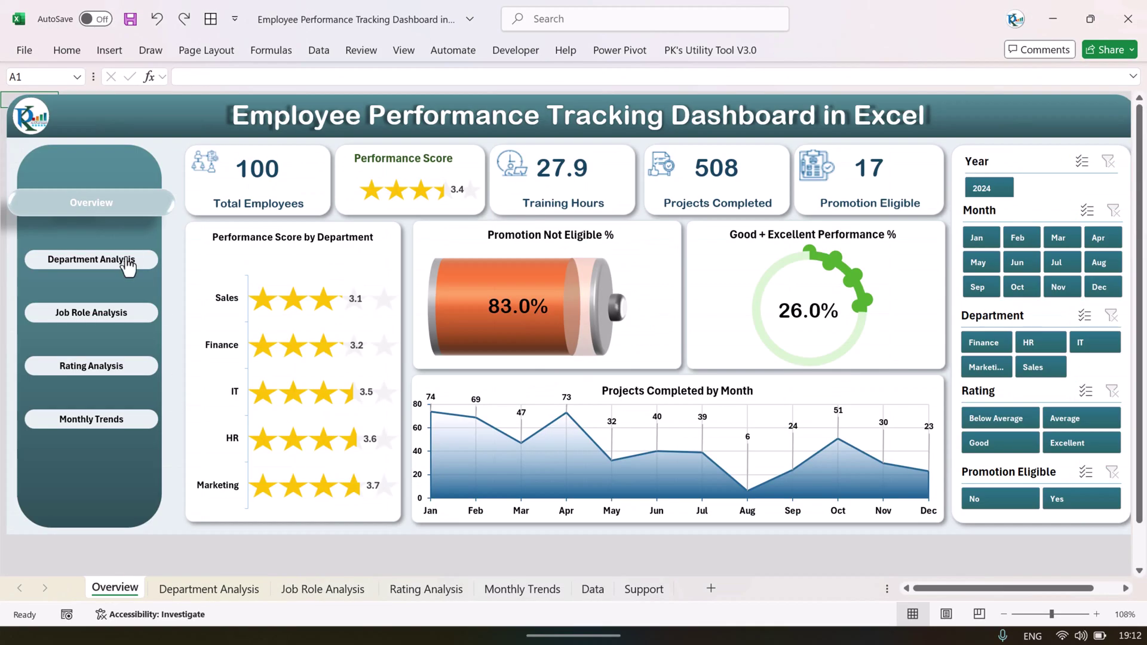
pyautogui.click(119, 259)
pyautogui.click(114, 314)
pyautogui.click(117, 366)
pyautogui.click(120, 419)
pyautogui.click(121, 203)
pyautogui.click(723, 549)
# View the Data sheet again, open the Support sheet, and select the Overview section label in column A
pyautogui.click(596, 589)
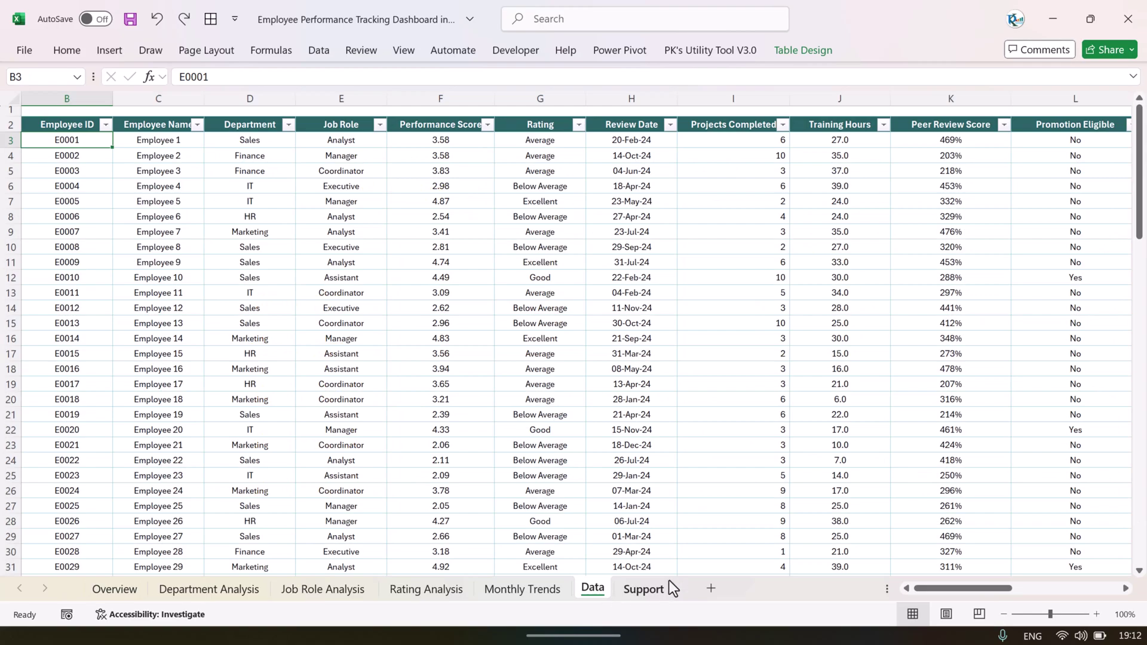
pyautogui.click(638, 590)
pyautogui.moveTo(1017, 589); pyautogui.dragTo(51, 240)
pyautogui.click(33, 263)
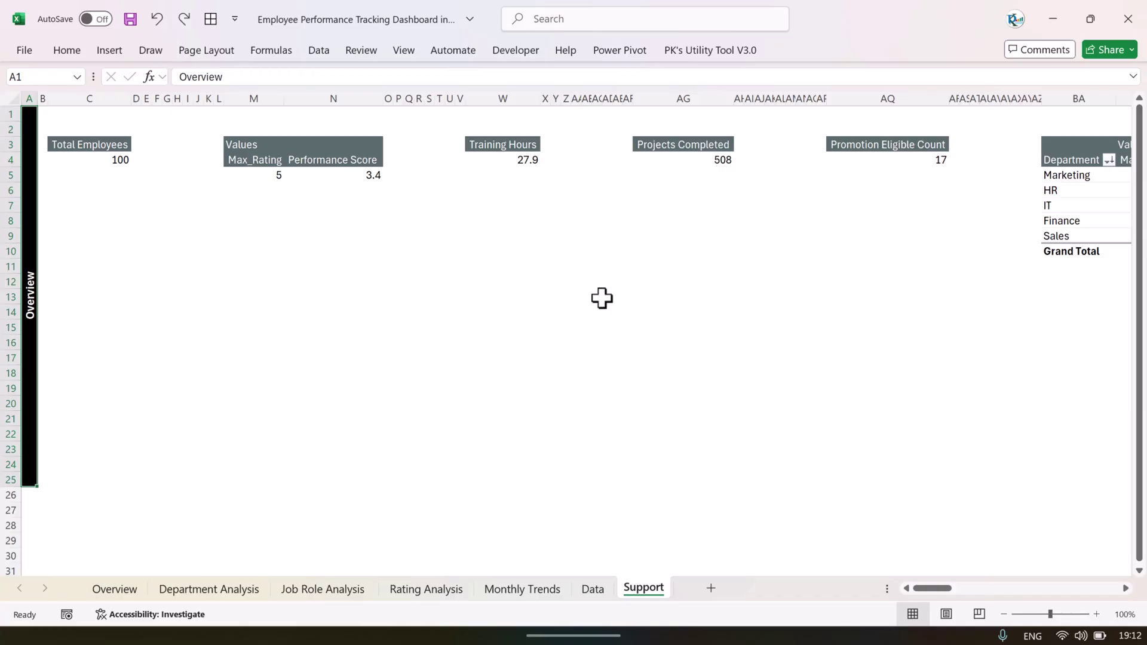
# Compare the Overview dashboard's cards with the Overview section's pivot tables on the Support sheet
pyautogui.click(128, 593)
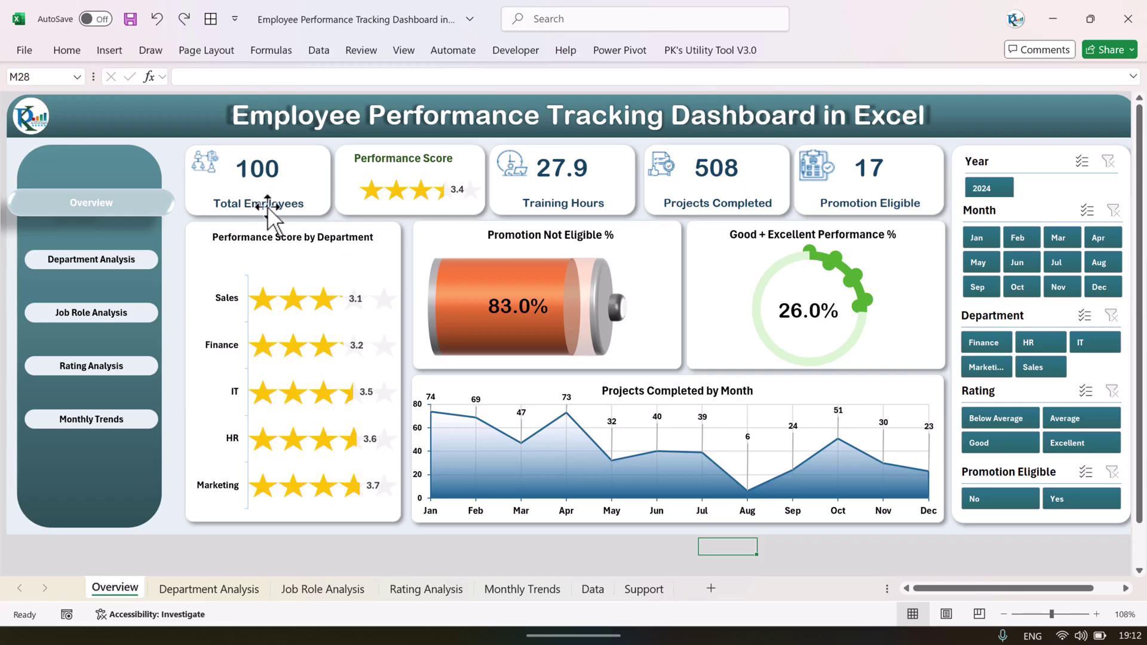
pyautogui.click(644, 588)
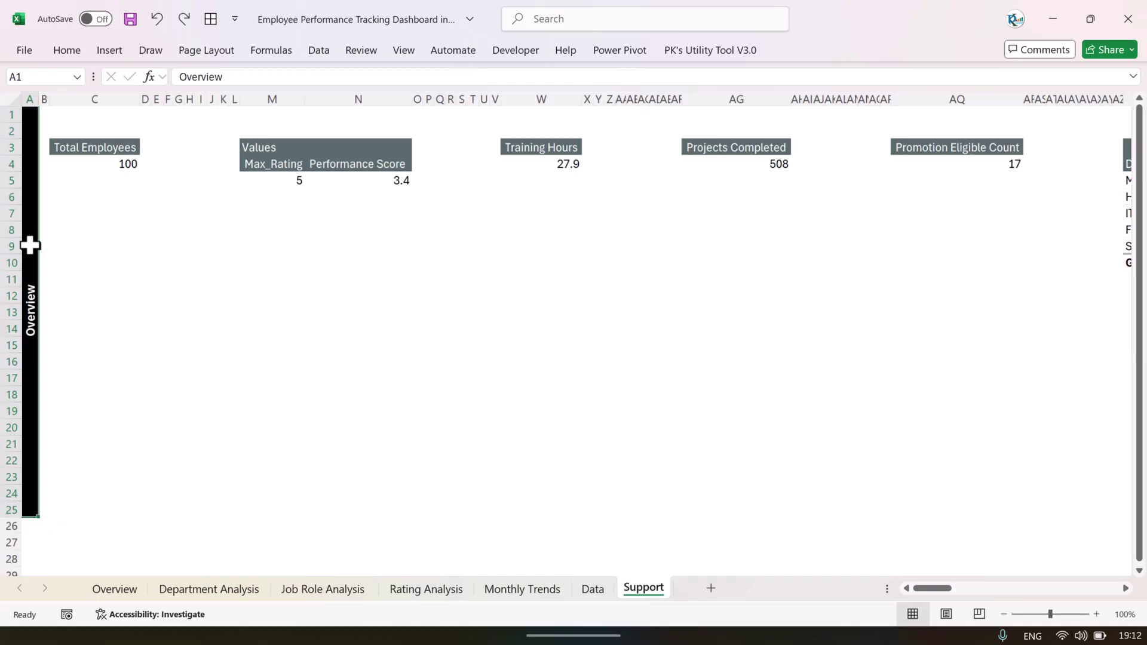
pyautogui.moveTo(93, 179); pyautogui.dragTo(236, 179)
pyautogui.click(95, 279)
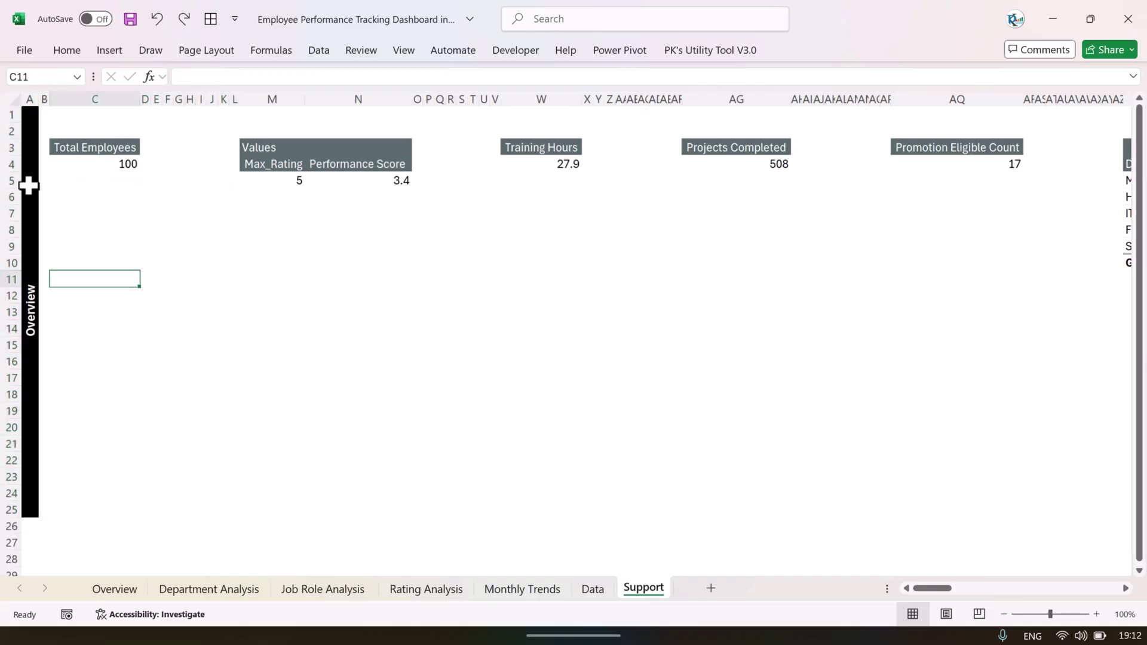
# Select the Overview section label and the card values in row 4, and look through that section's pivot tables
pyautogui.click(28, 185)
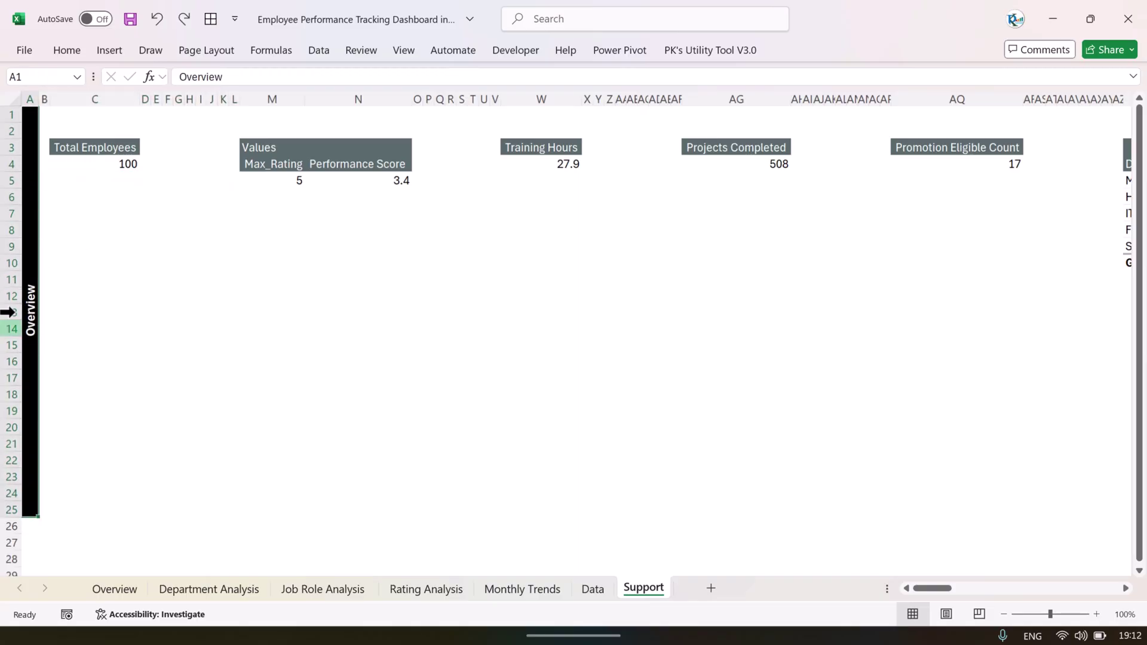
pyautogui.moveTo(128, 164); pyautogui.dragTo(777, 164)
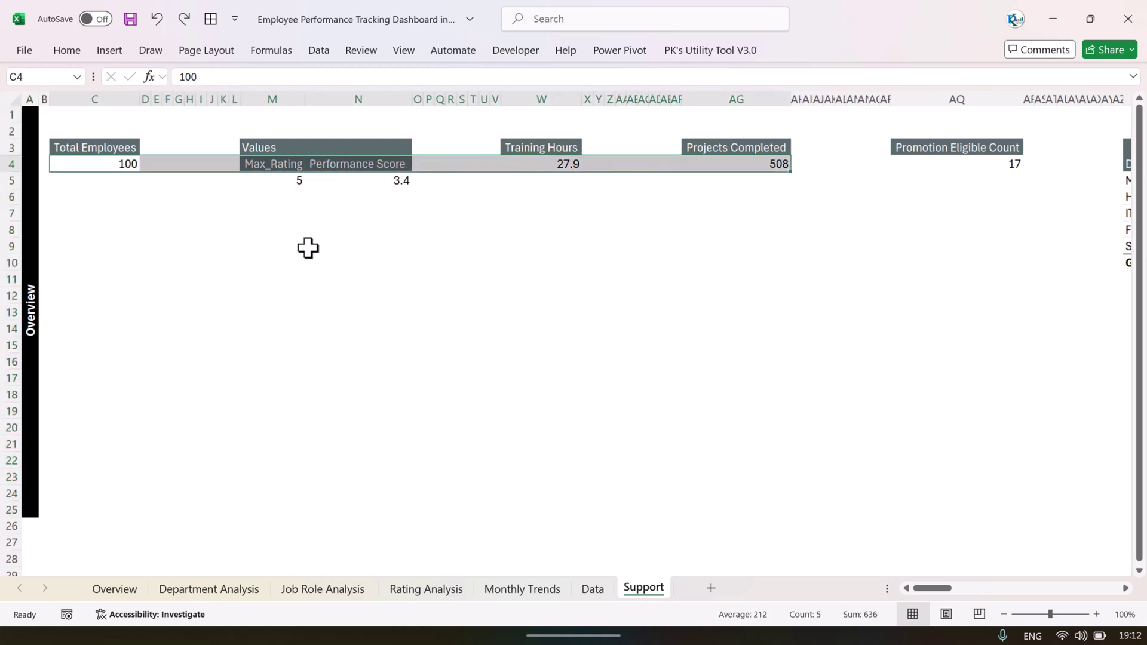
pyautogui.click(30, 310)
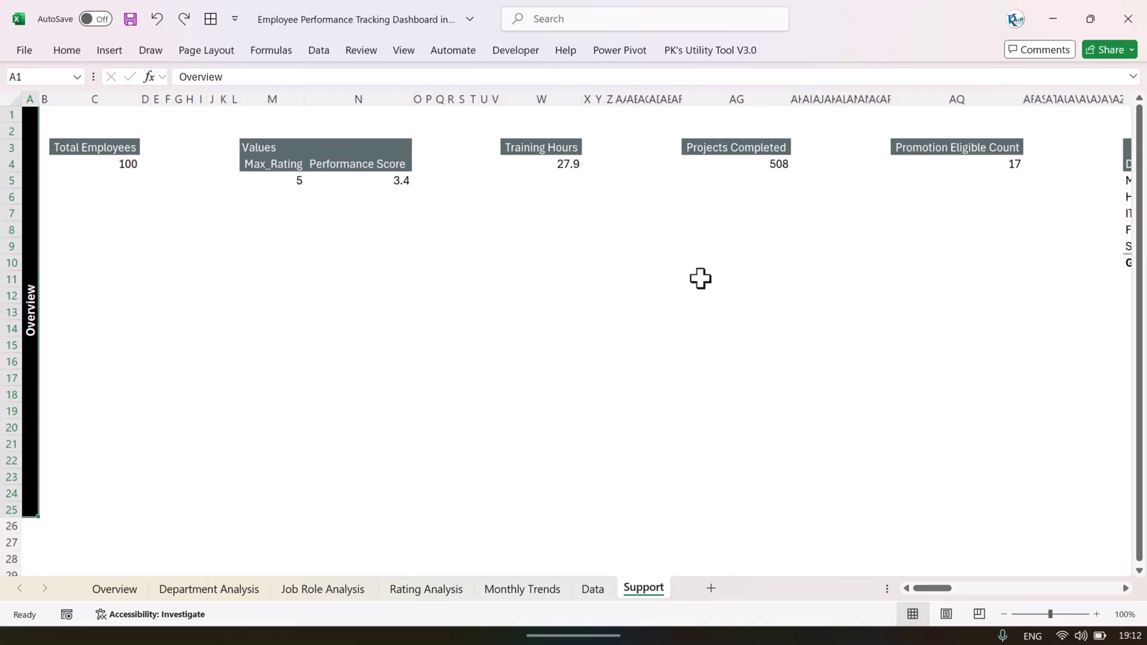
pyautogui.hscroll(6, 701, 279)
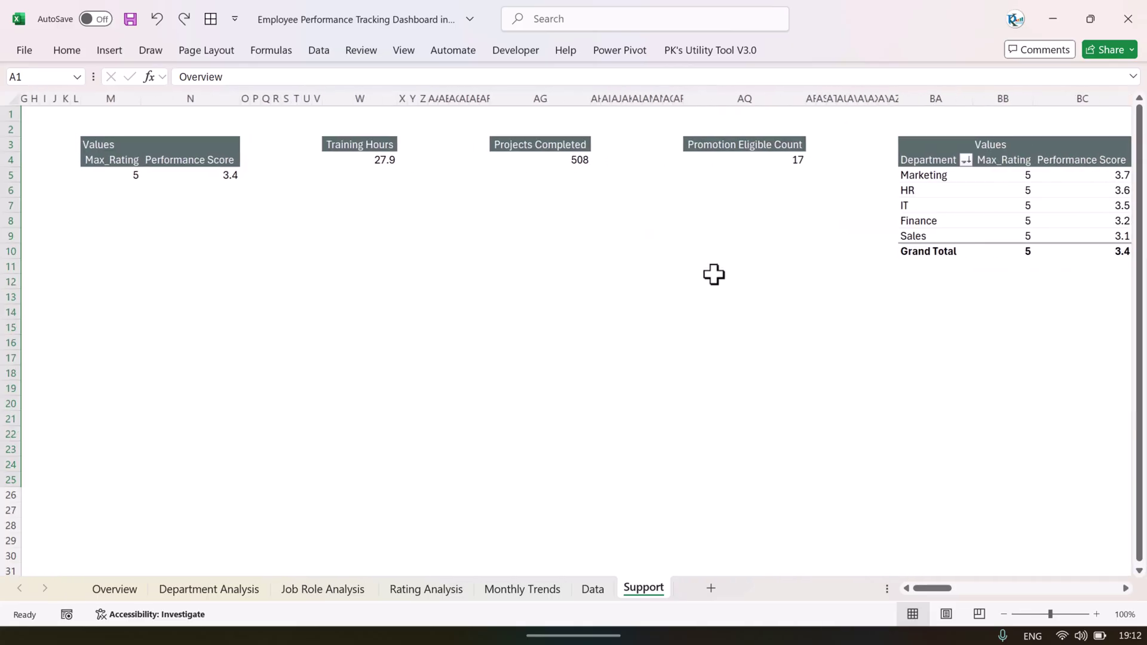
pyautogui.hscroll(10, 714, 275)
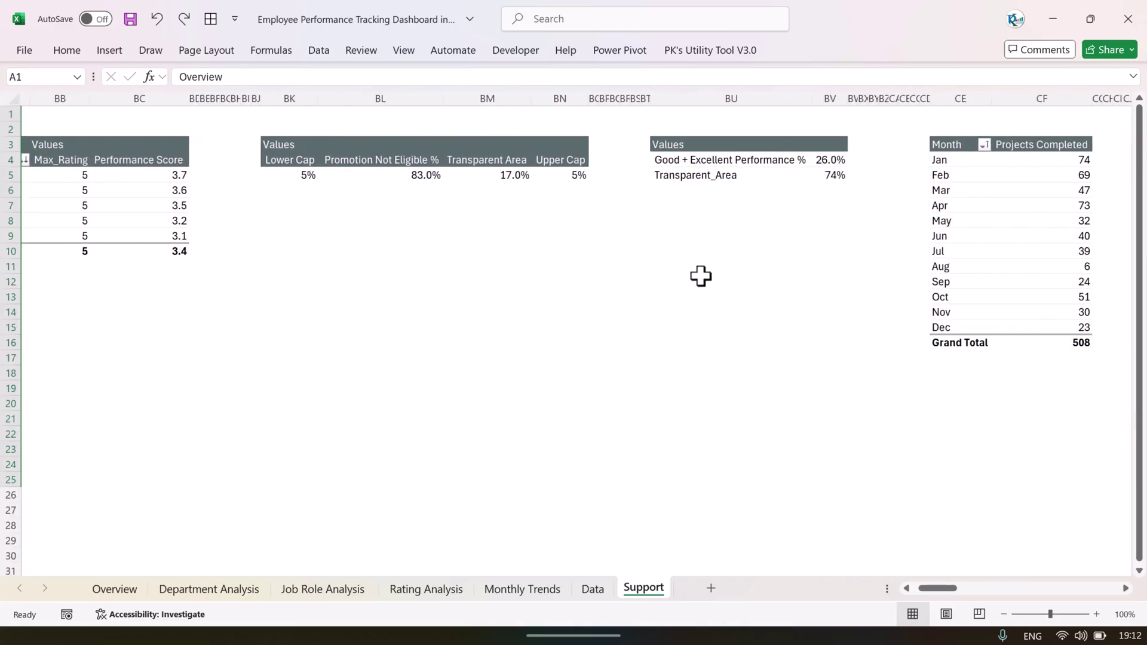
pyautogui.hscroll(4, 701, 276)
# Select the Department Analysis, Job Role Analysis, Rating Analysis and Monthly Trends labels in turn and view each section's pivot tables
pyautogui.click(638, 238)
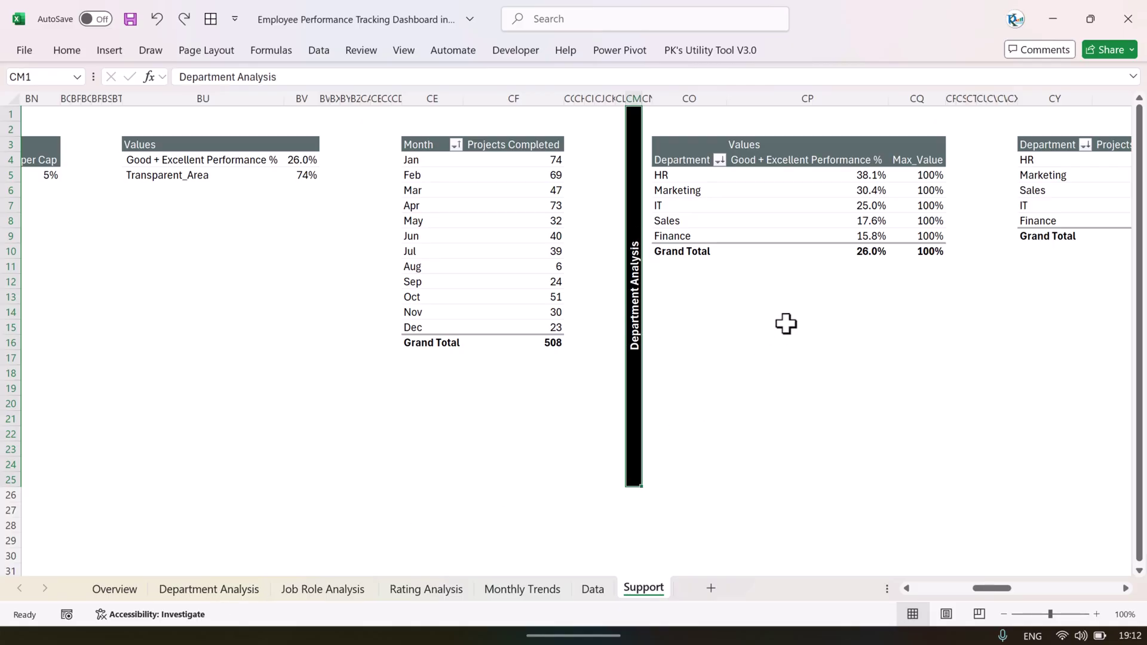
pyautogui.hscroll(5, 797, 307)
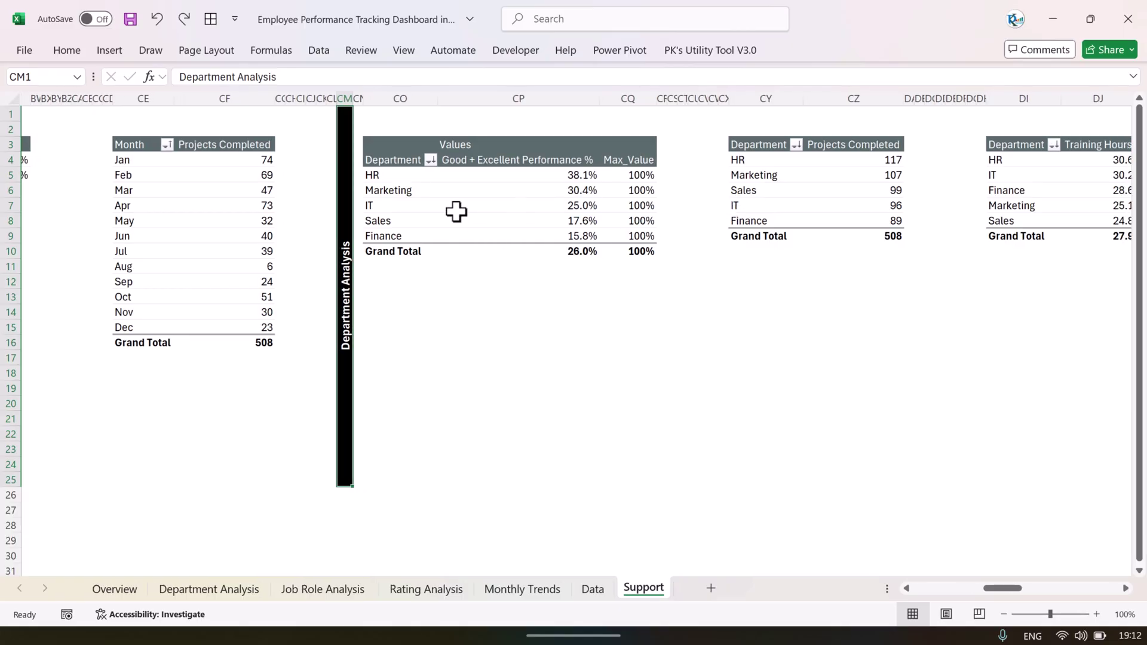
pyautogui.hscroll(5, 795, 209)
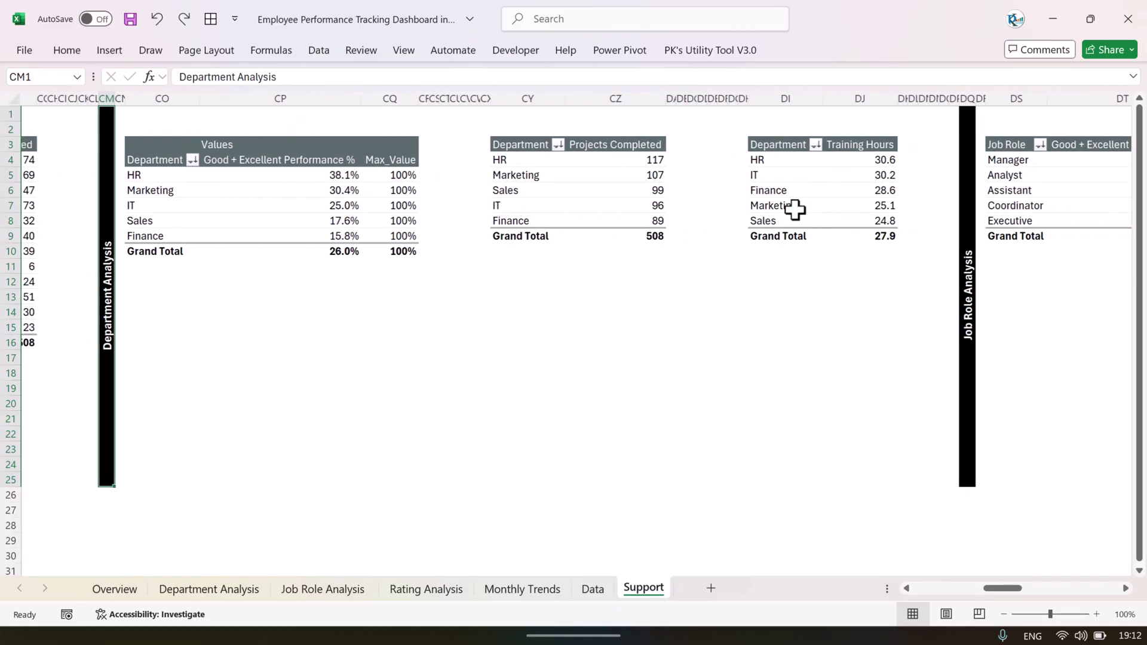
pyautogui.click(834, 279)
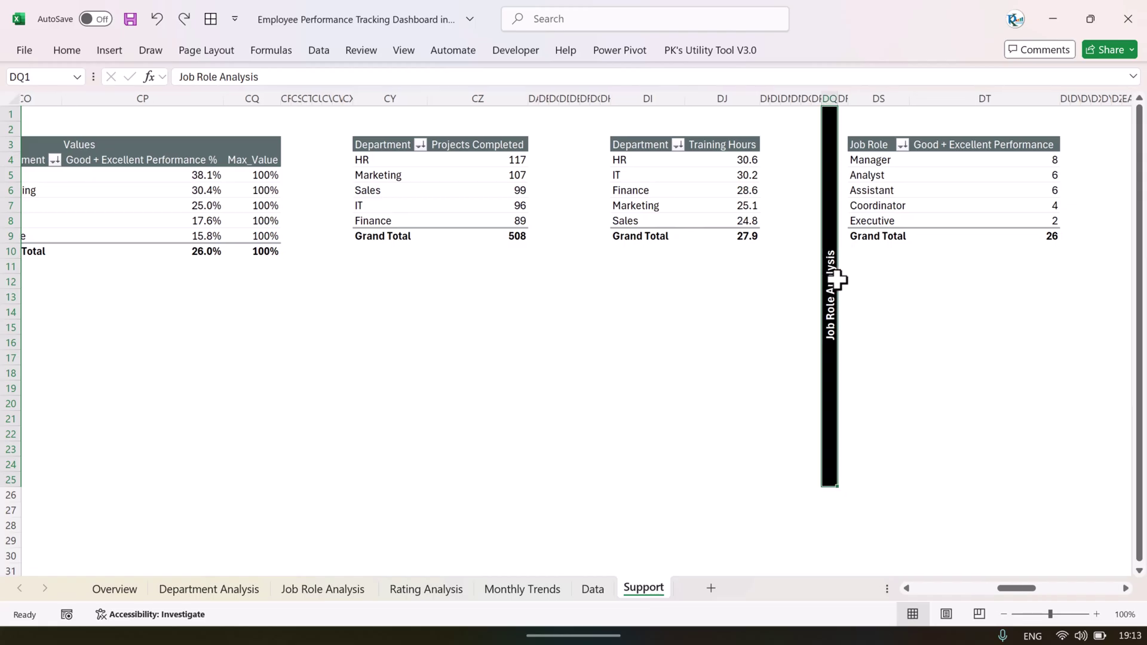
pyautogui.hscroll(5, 933, 286)
pyautogui.hscroll(5, 930, 285)
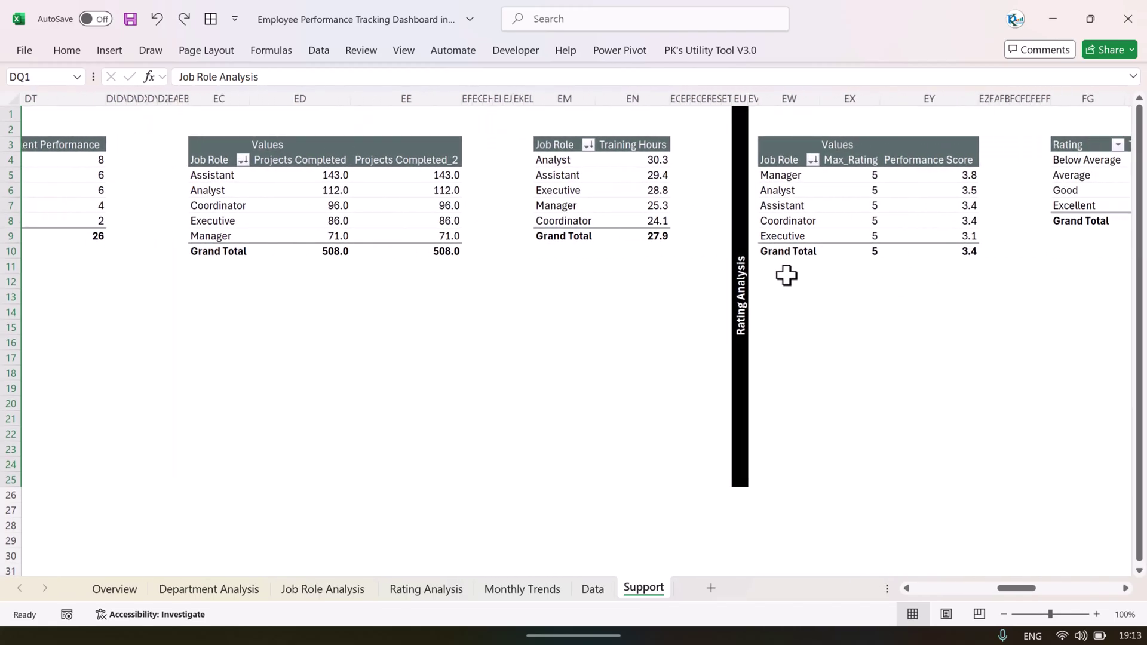
pyautogui.click(741, 267)
pyautogui.hscroll(6, 898, 294)
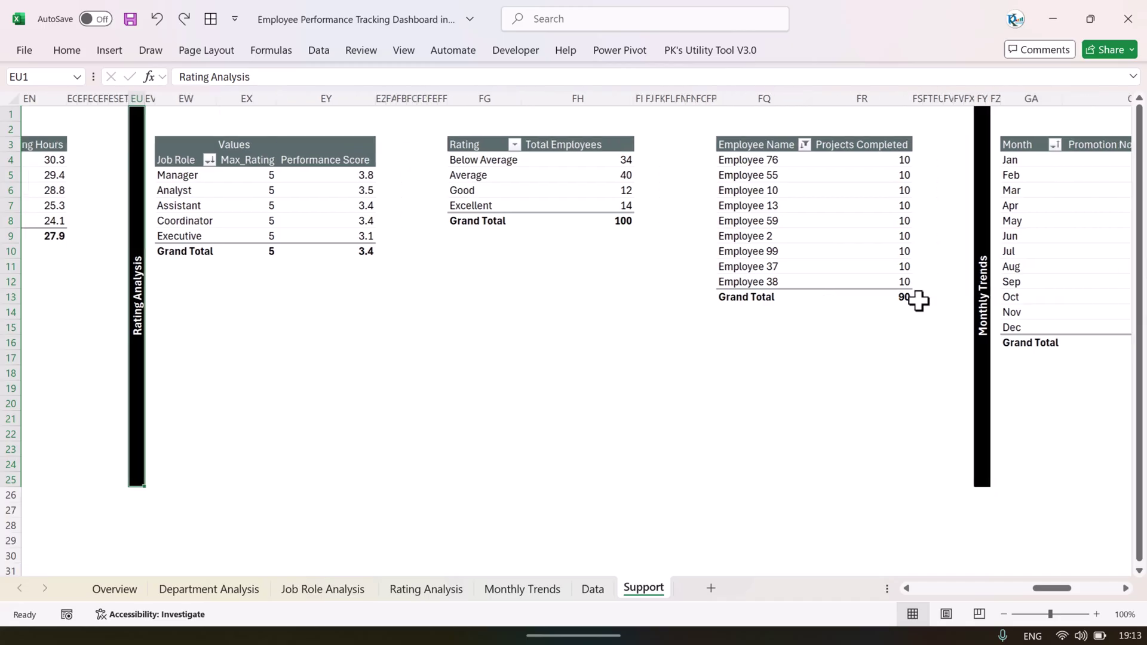
pyautogui.click(579, 272)
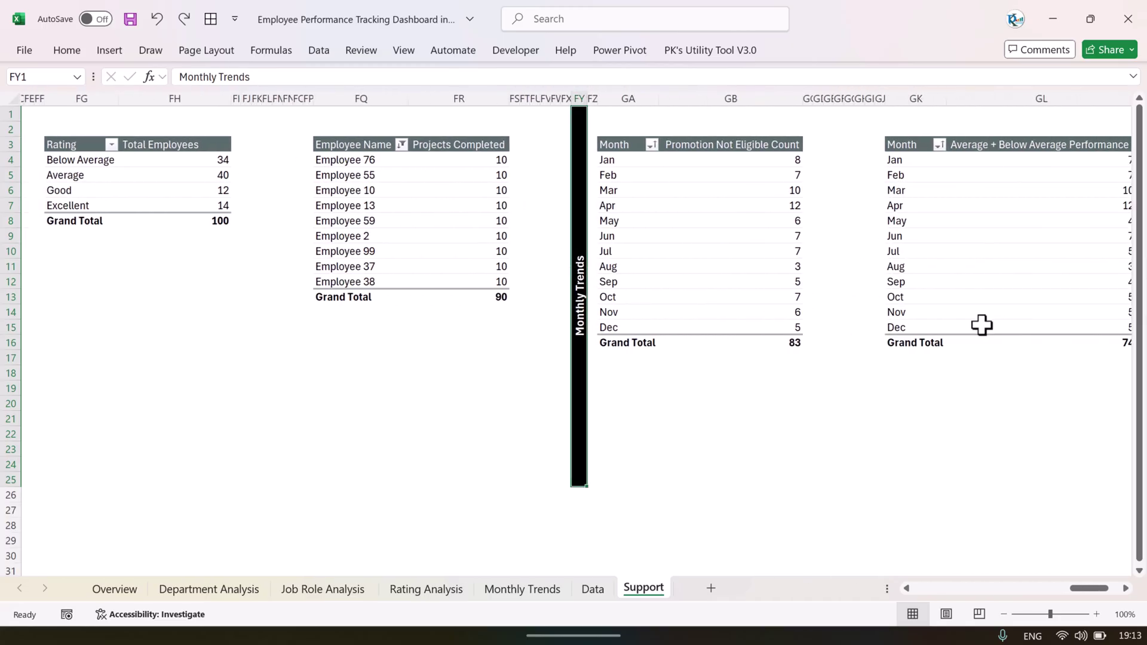
pyautogui.hscroll(5, 977, 325)
# List the calculated field formulas on a new sheet from the pivot table of Projects Completed by Job Role
pyautogui.hscroll(-12, 502, 287)
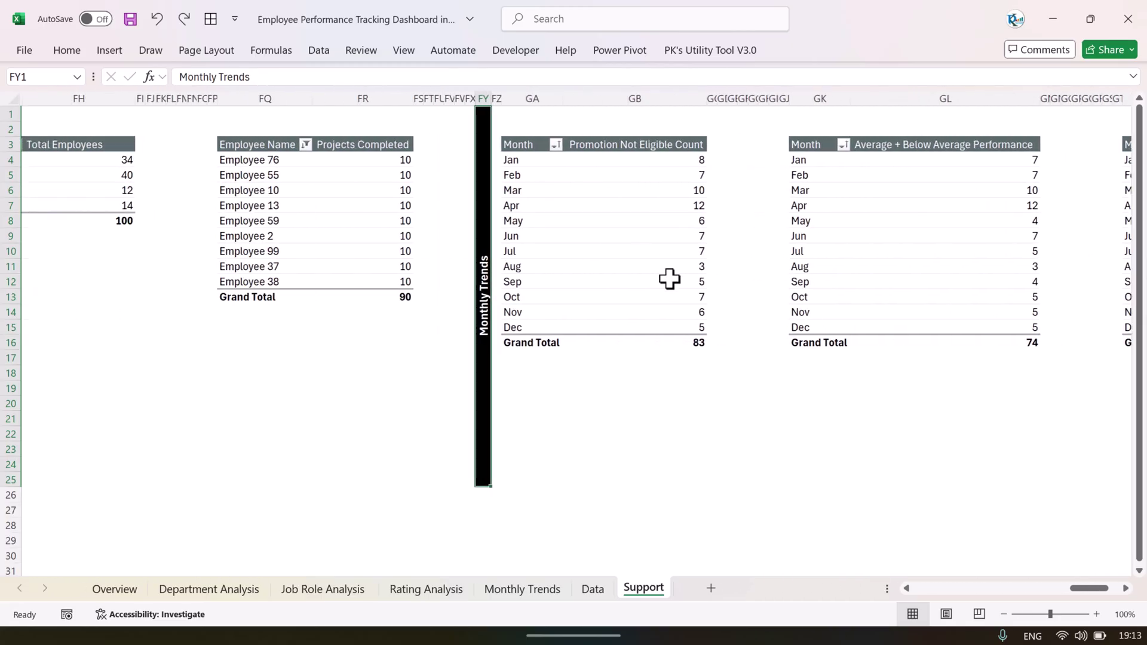
pyautogui.click(548, 203)
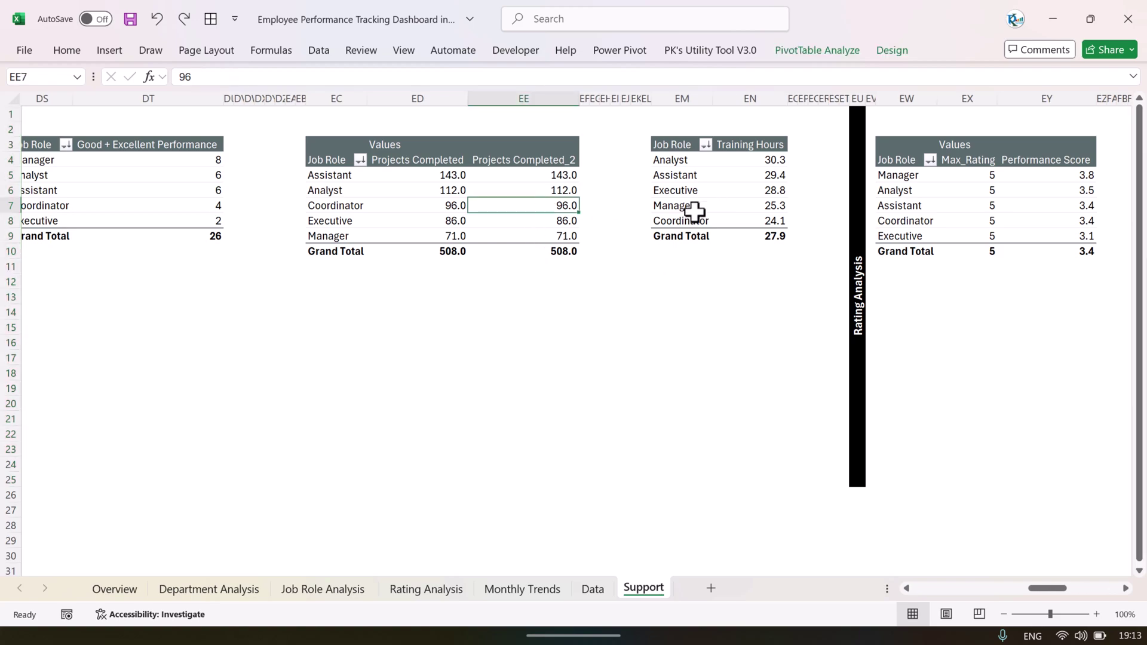
pyautogui.click(451, 206)
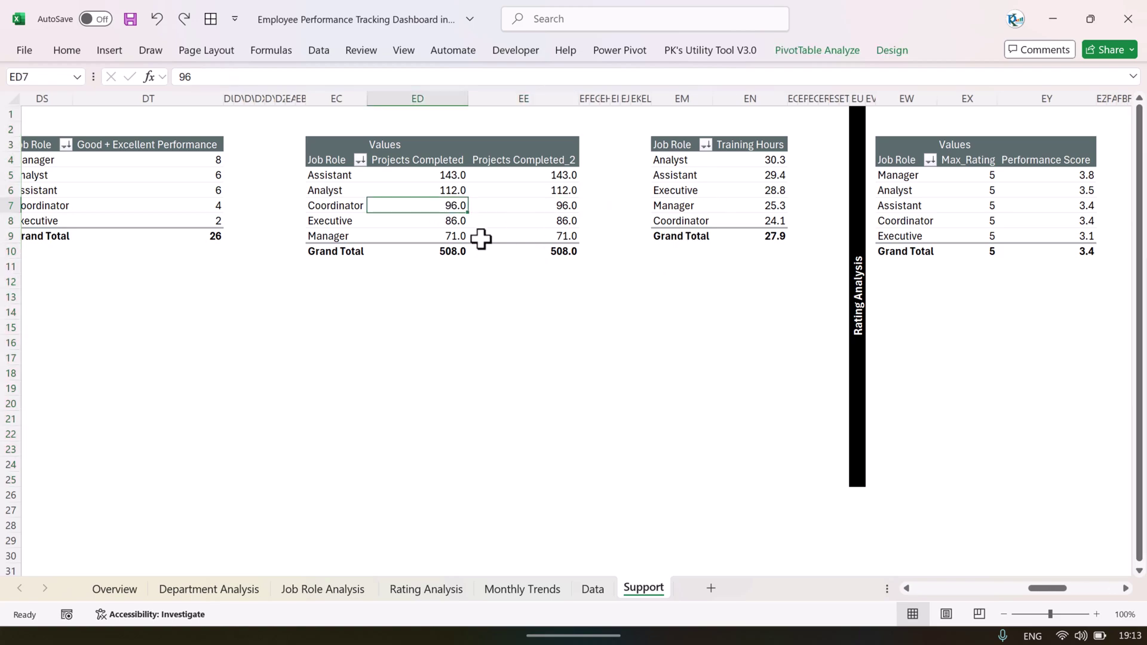
pyautogui.click(448, 175)
pyautogui.click(450, 206)
pyautogui.click(839, 54)
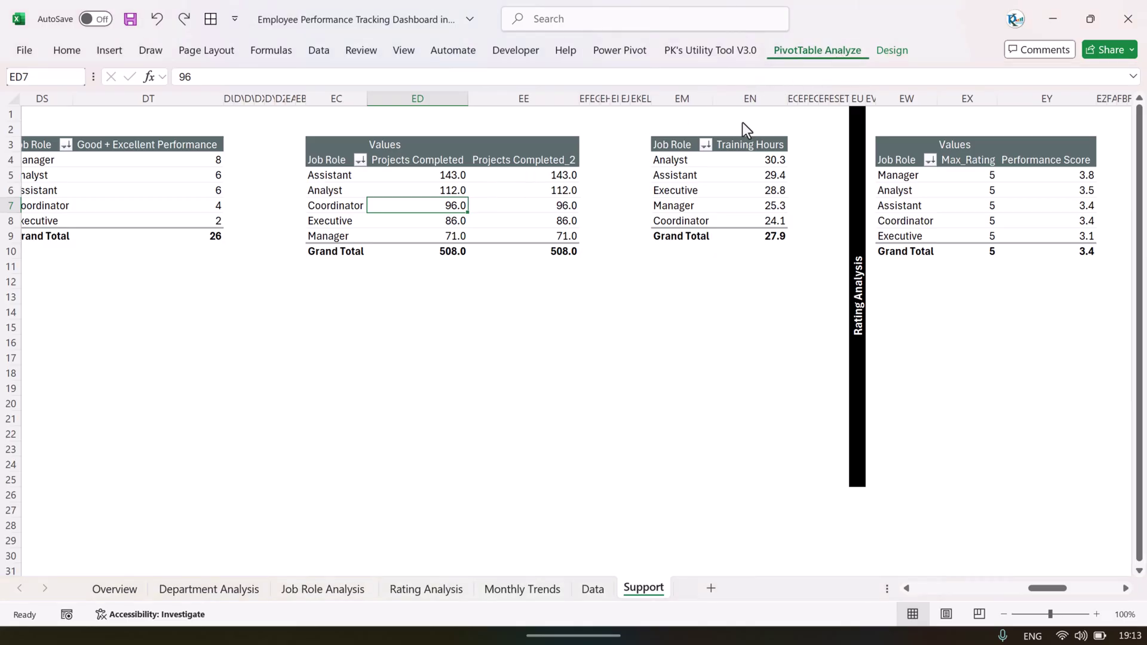
pyautogui.click(795, 78)
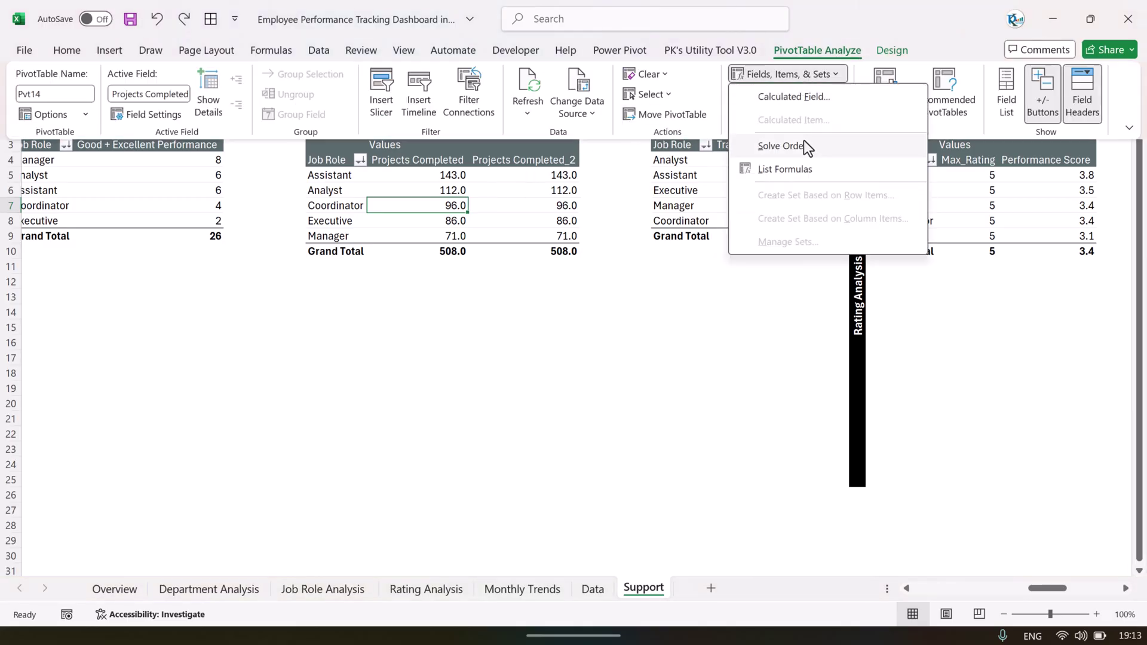
pyautogui.click(795, 170)
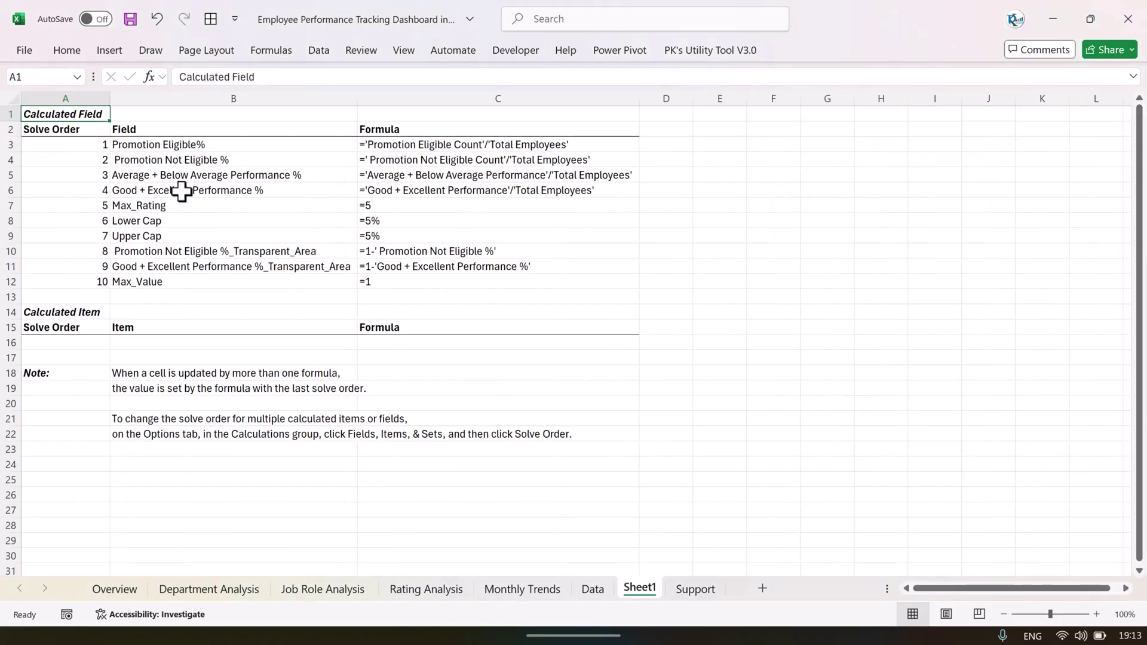
# Highlight the listed calculated fields and their formulas in B3:C12, and delete the formula list sheet
pyautogui.moveTo(194, 144); pyautogui.dragTo(431, 275)
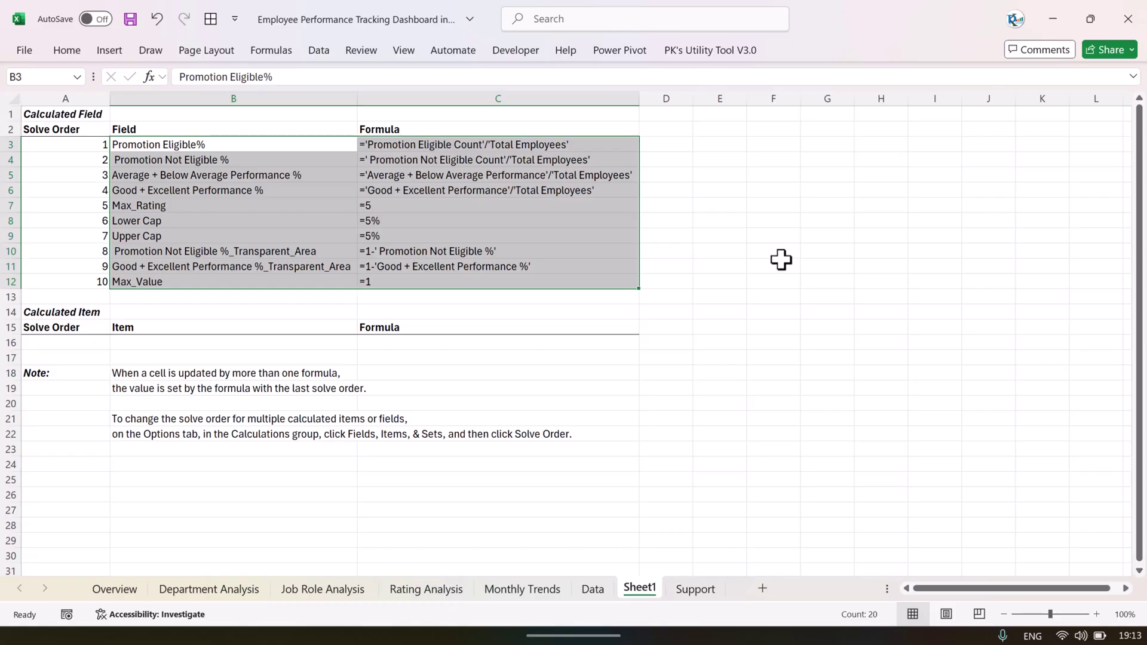
pyautogui.hotkey('alt', 'e')
pyautogui.press('l')
pyautogui.press('Return')
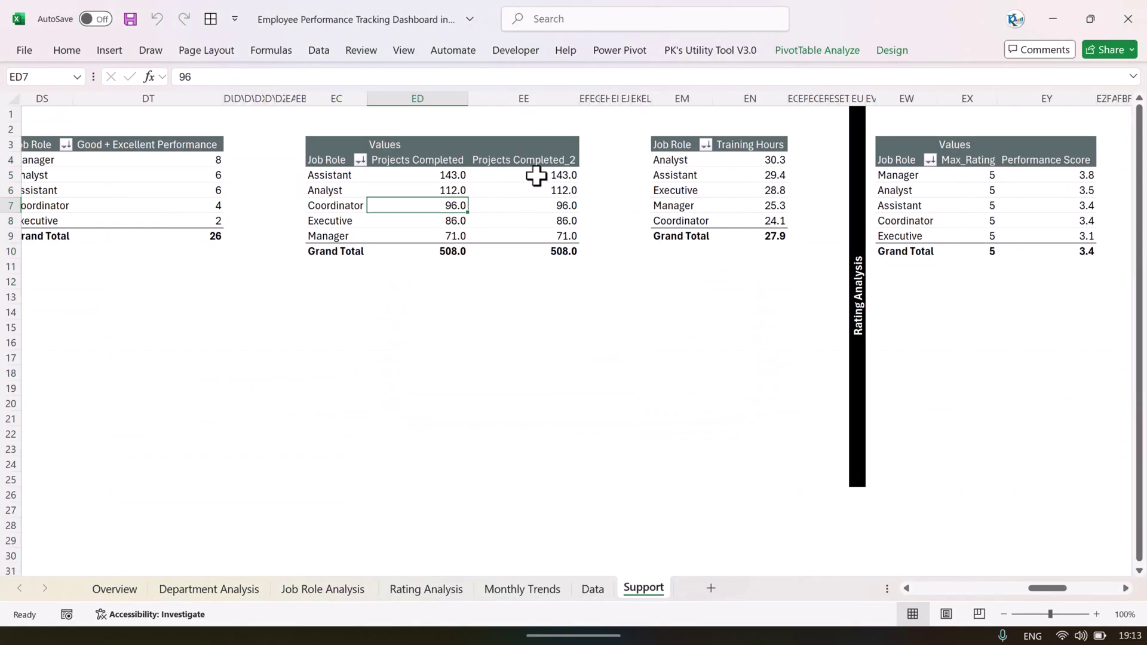
# Select the Projects Completed_2 values and the overall Performance Score on the Support sheet, and go to the Overview sheet
pyautogui.moveTo(537, 175); pyautogui.dragTo(559, 249)
pyautogui.moveTo(1047, 588); pyautogui.dragTo(931, 589)
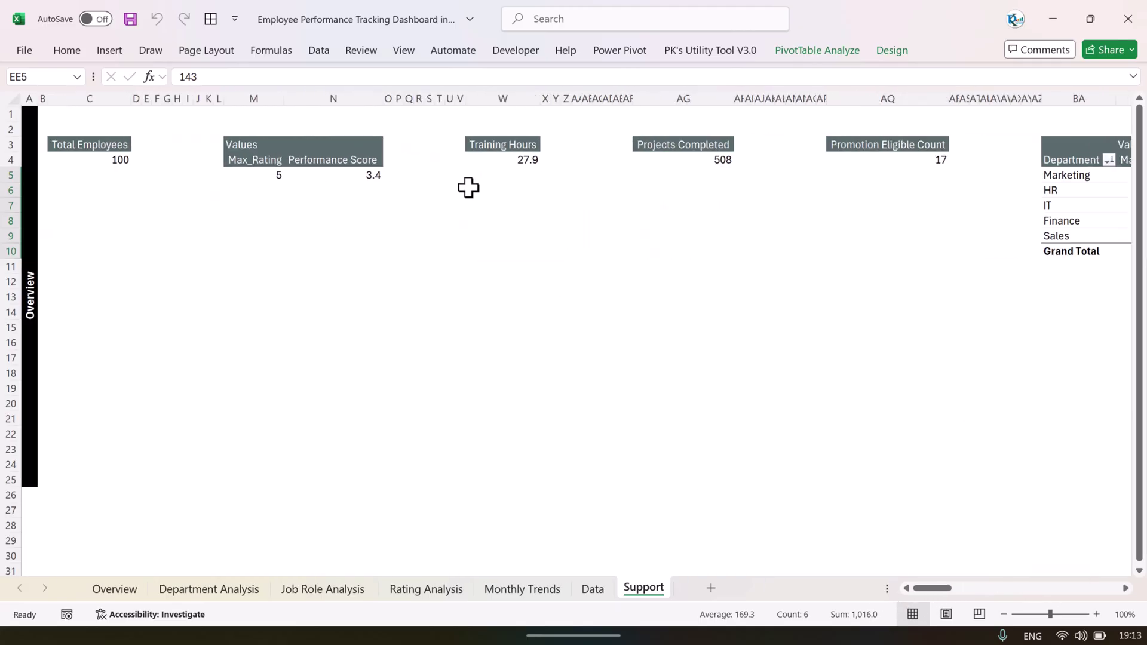
pyautogui.click(370, 182)
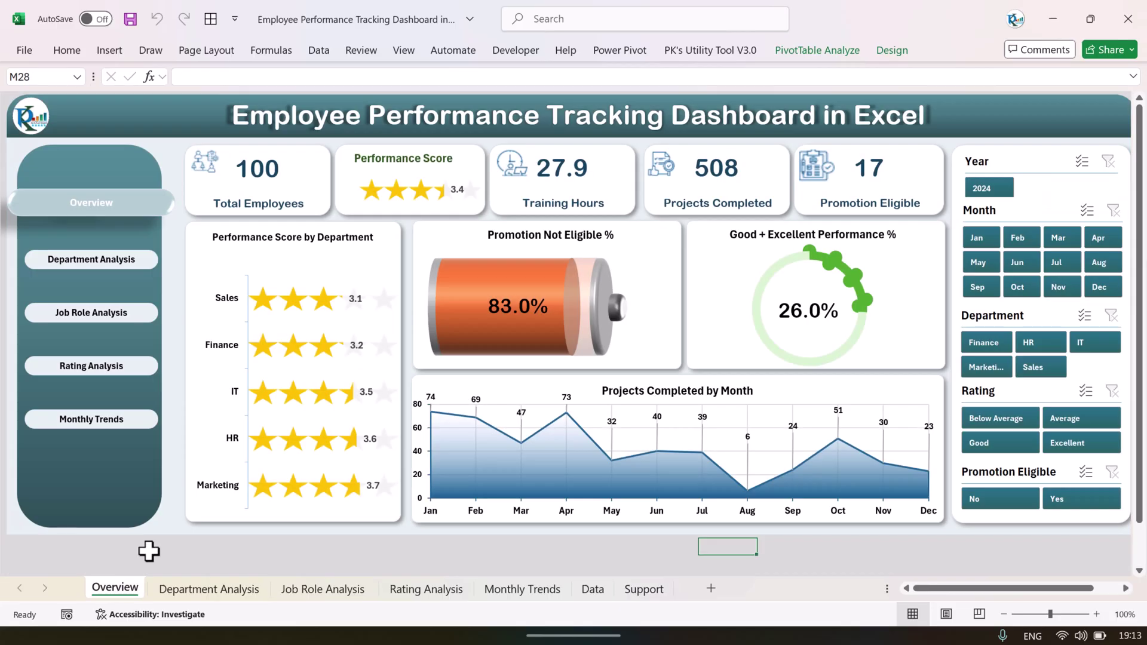
pyautogui.click(115, 589)
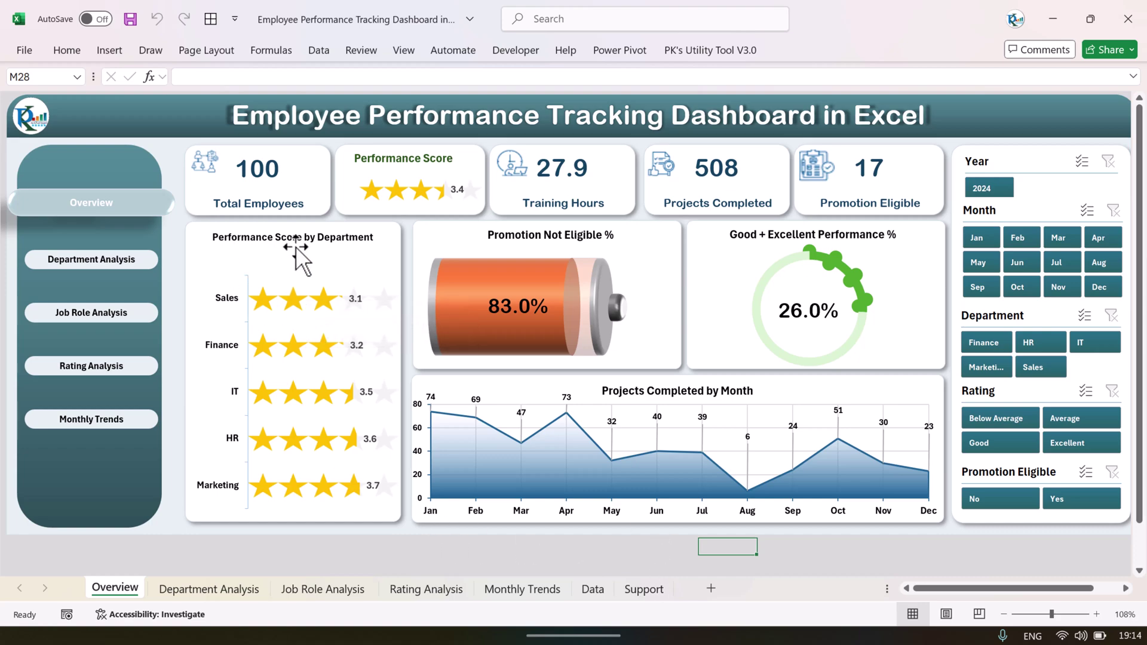
# Open the Support sheet and highlight the department names and Performance Score values in the department pivot table
pyautogui.click(644, 591)
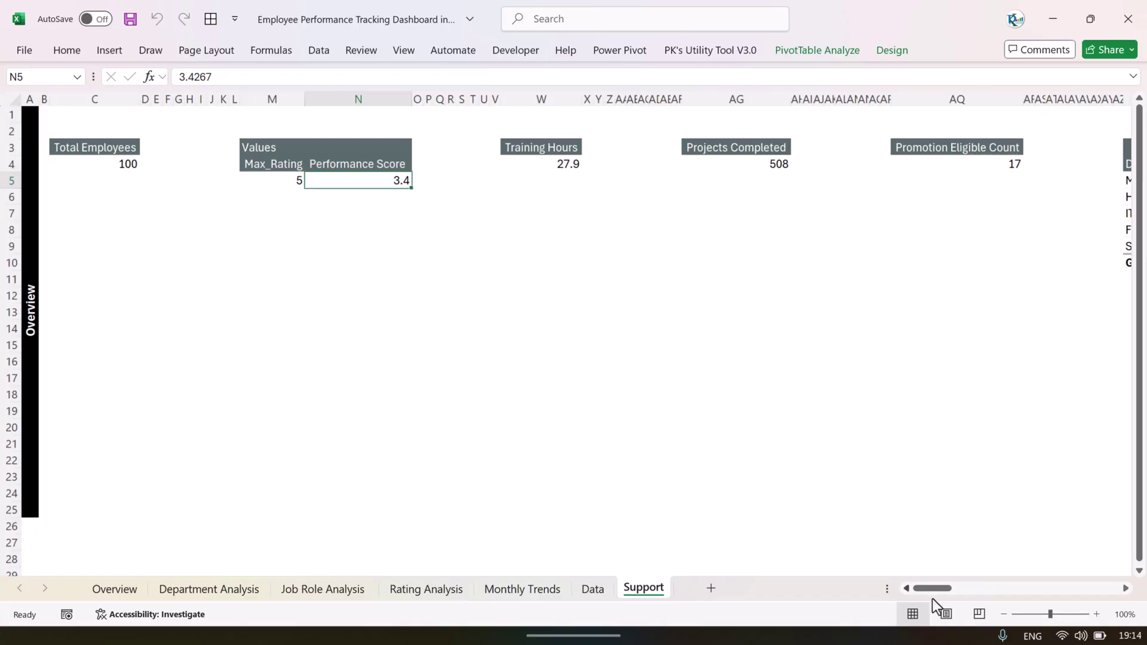
pyautogui.hscroll(10, 960, 374)
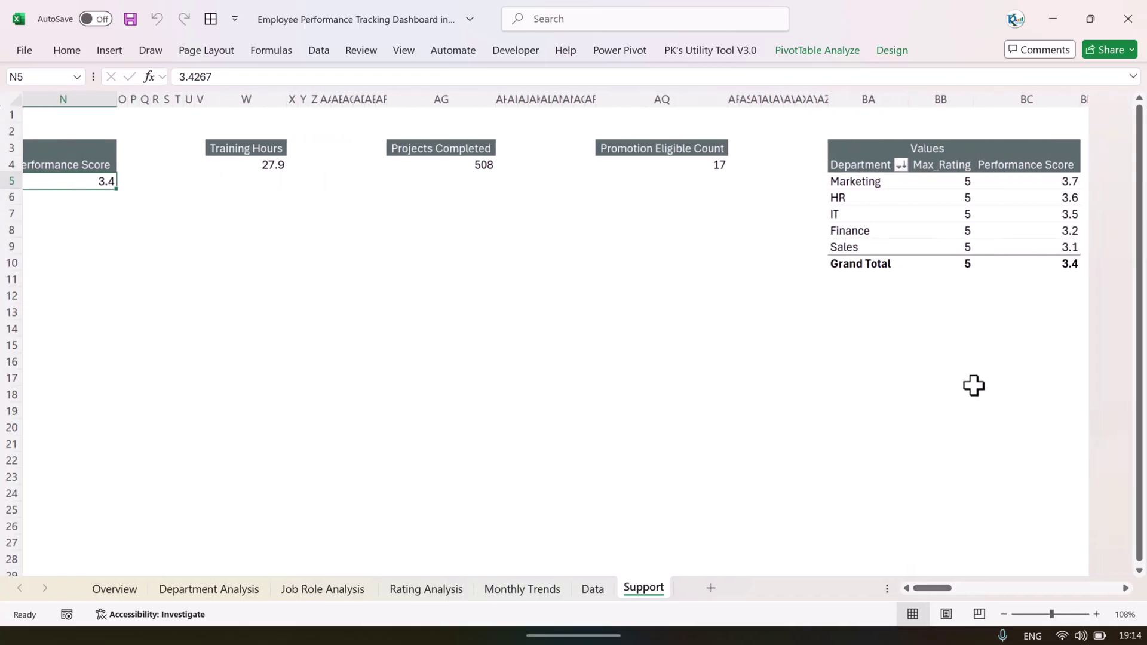
pyautogui.click(514, 185)
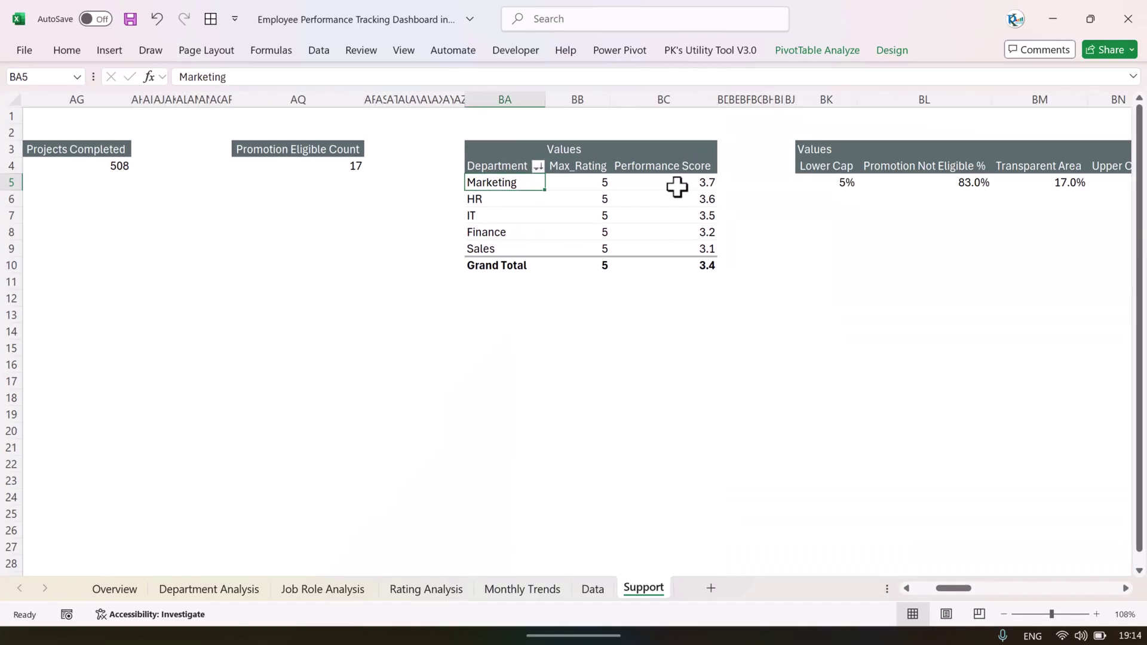
pyautogui.click(676, 187)
pyautogui.hscroll(2, 777, 231)
pyautogui.moveTo(452, 189); pyautogui.dragTo(466, 248)
pyautogui.moveTo(648, 184); pyautogui.dragTo(646, 247)
# Show the value field settings of the department pivot table's Performance Score column and close them without changes
pyautogui.click(630, 182)
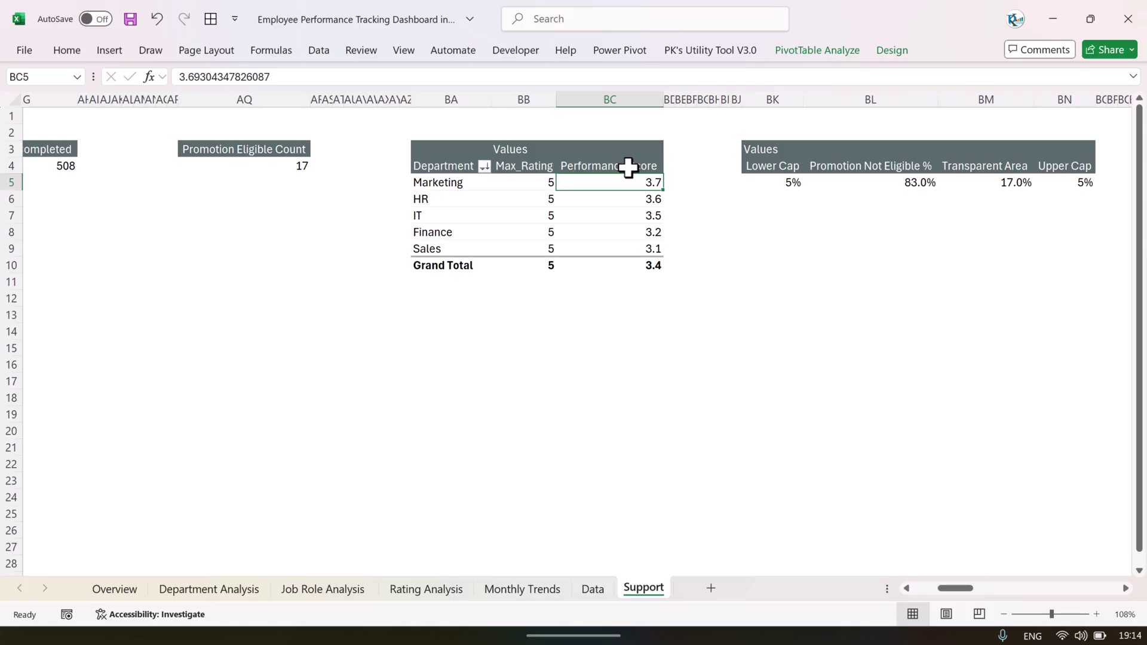
pyautogui.doubleClick(629, 168)
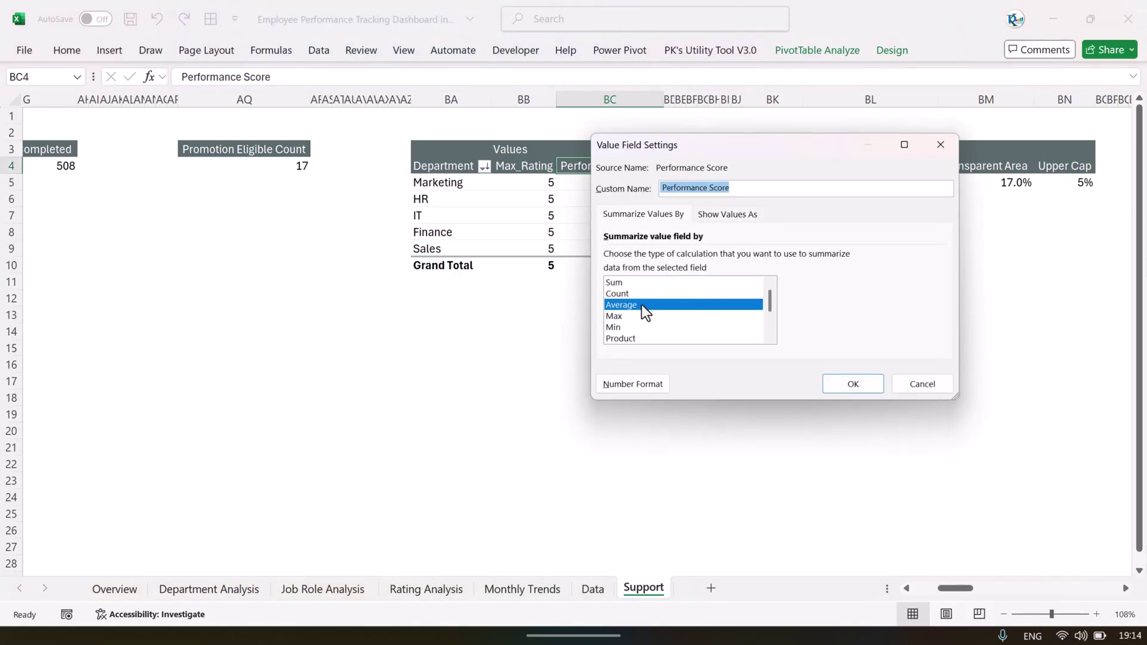
pyautogui.click(922, 383)
# Show the Max_Rating calculated field's formula for the department pivot table and close the dialog without changes
pyautogui.click(577, 197)
pyautogui.click(818, 51)
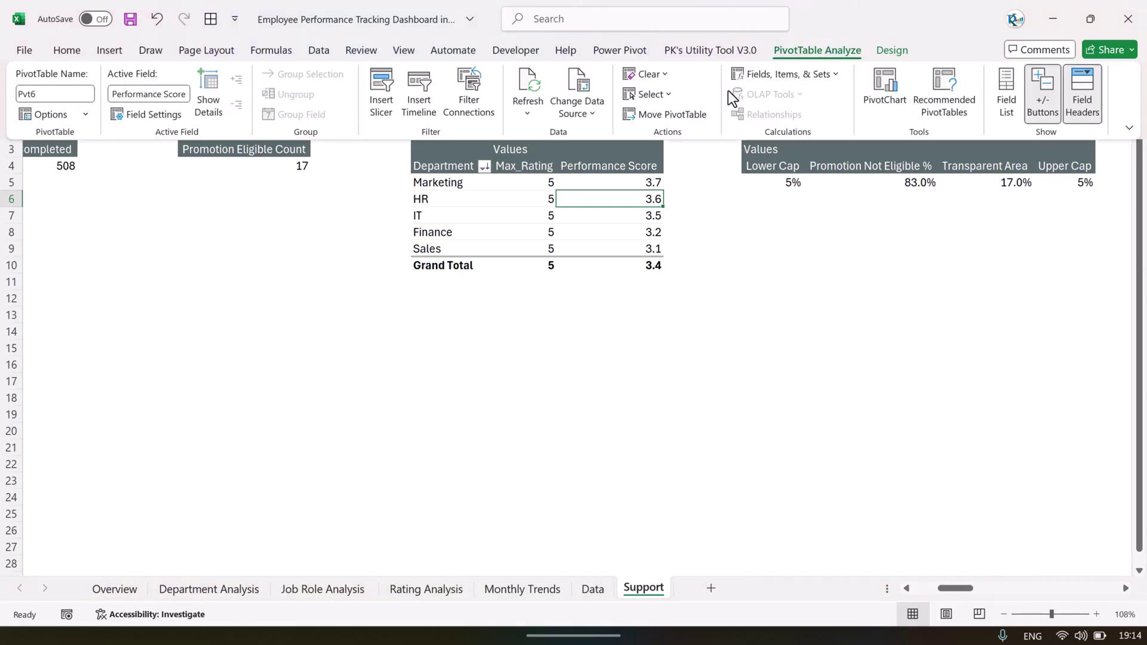
pyautogui.click(822, 75)
pyautogui.click(804, 99)
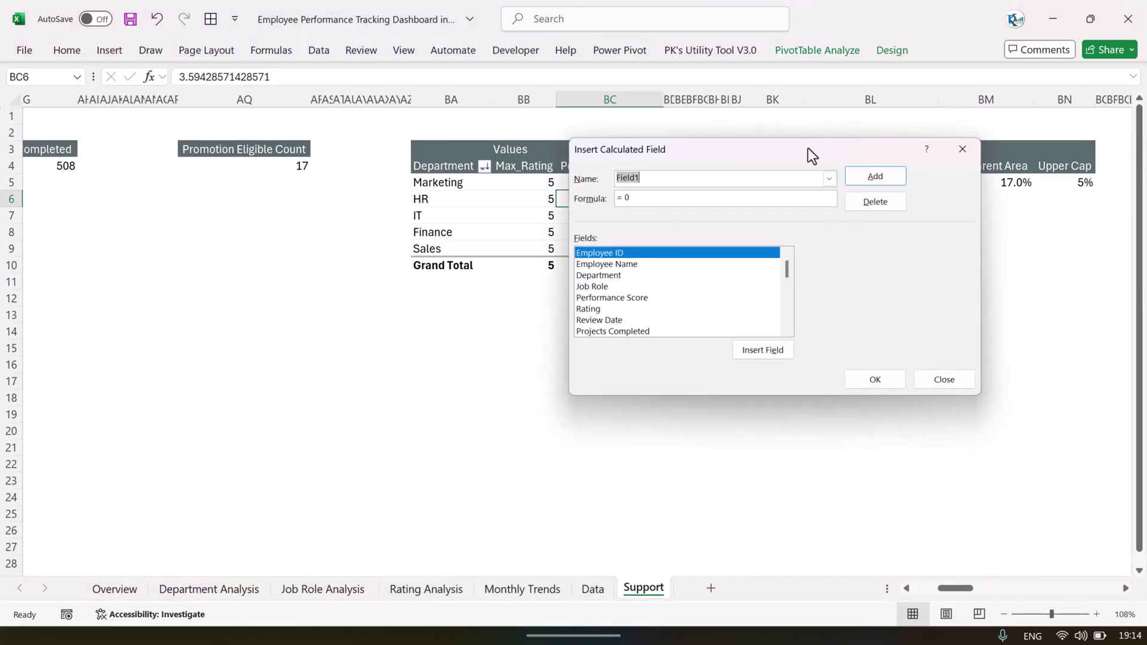
pyautogui.click(830, 179)
pyautogui.moveTo(831, 210); pyautogui.dragTo(831, 232)
pyautogui.click(690, 250)
pyautogui.click(829, 179)
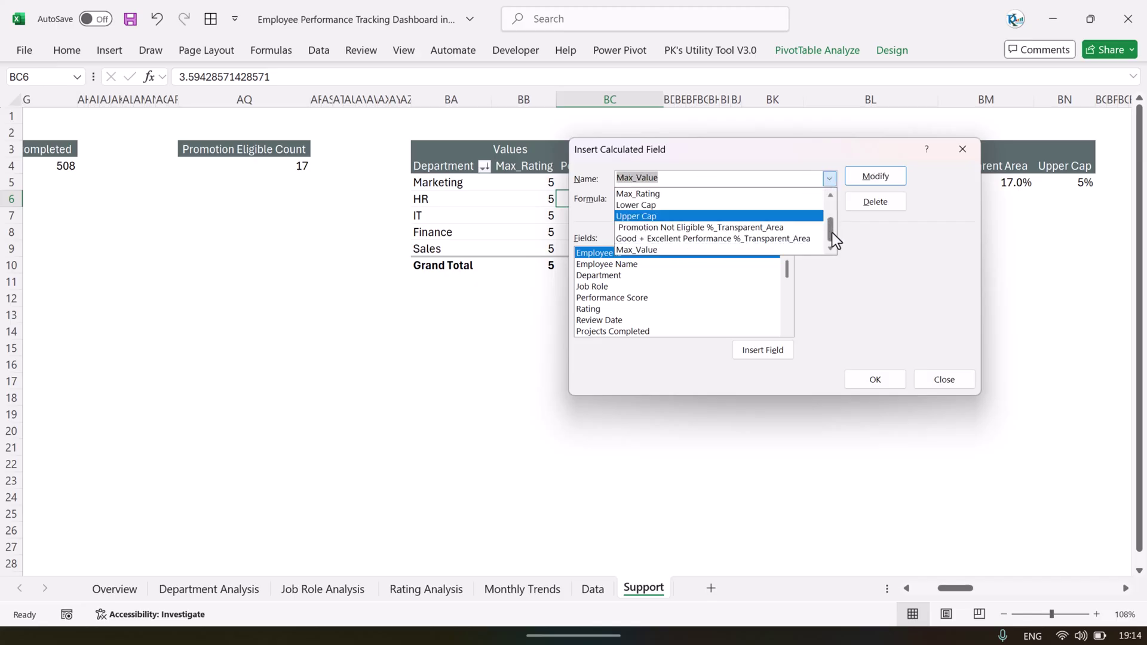
pyautogui.moveTo(833, 231); pyautogui.dragTo(832, 225)
pyautogui.click(649, 217)
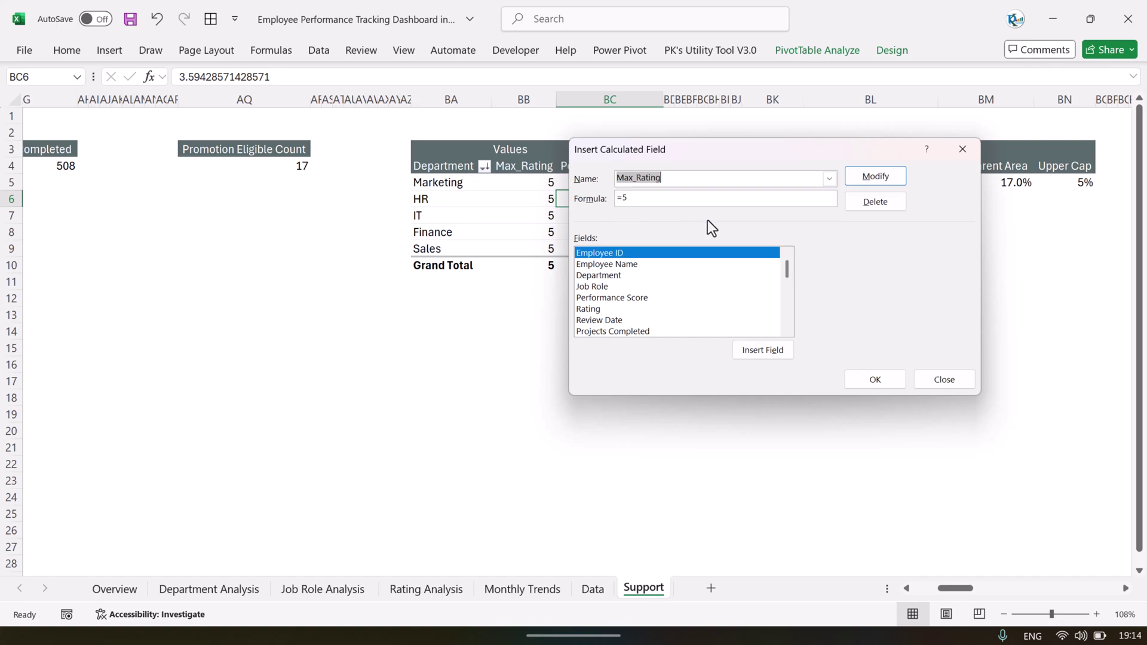
pyautogui.moveTo(661, 150); pyautogui.dragTo(718, 188)
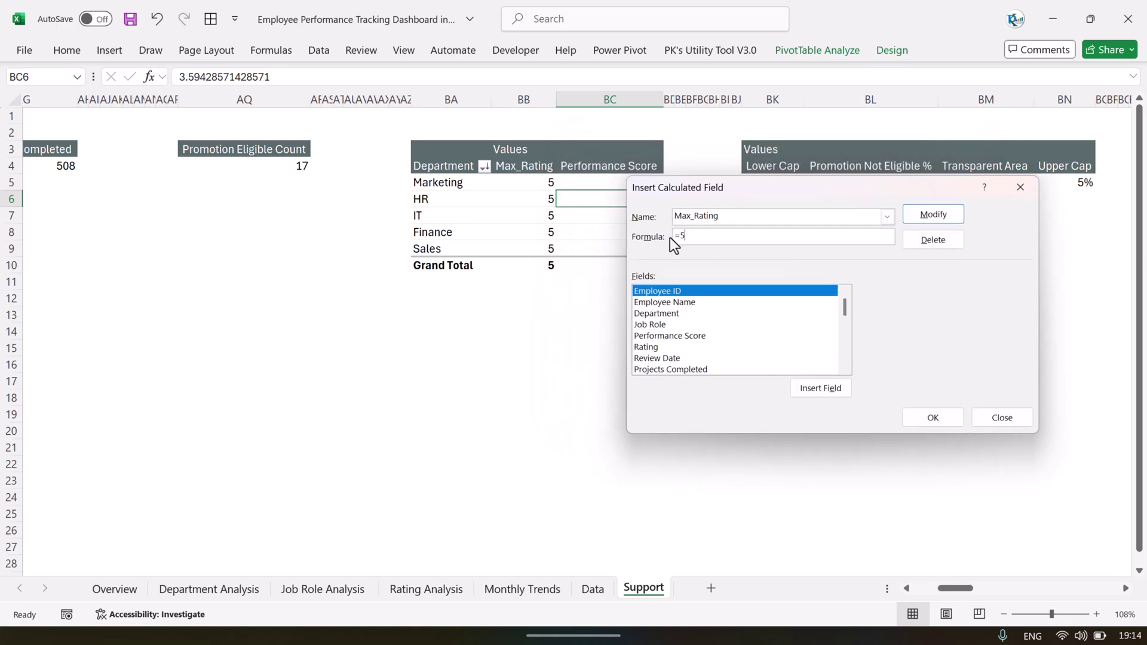
pyautogui.click(1021, 188)
# Highlight the department pivot table's Max_Rating values, and select its range from the Department header through the Sales row
pyautogui.moveTo(523, 182); pyautogui.dragTo(528, 248)
pyautogui.click(589, 182)
pyautogui.click(526, 170)
pyautogui.click(533, 180)
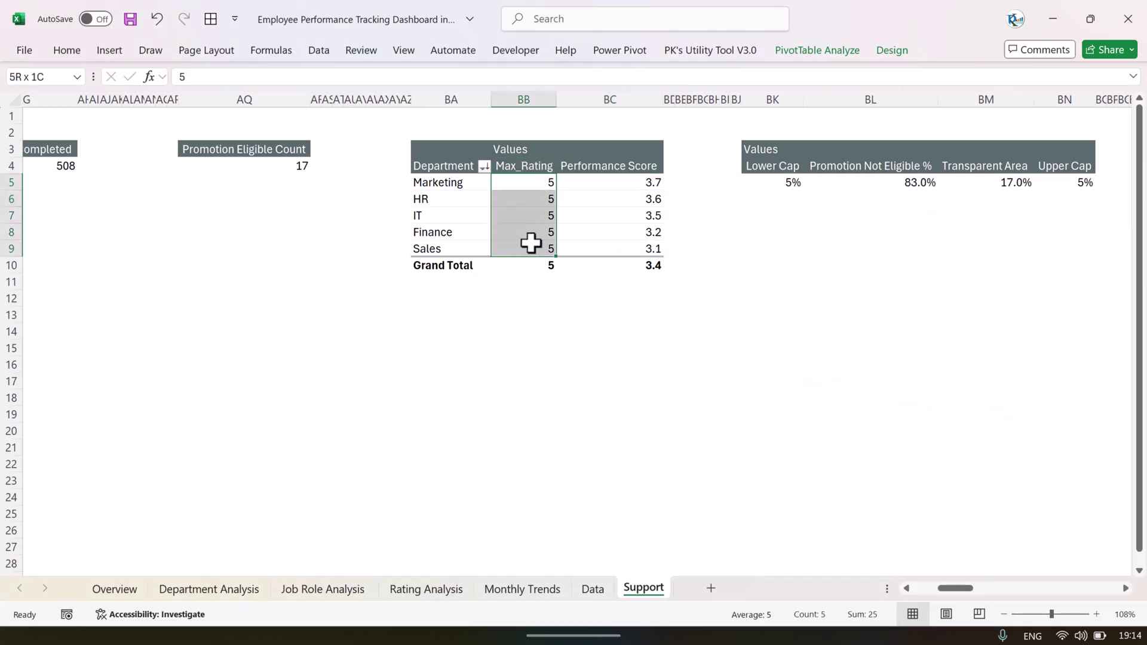
pyautogui.moveTo(436, 170); pyautogui.dragTo(635, 249)
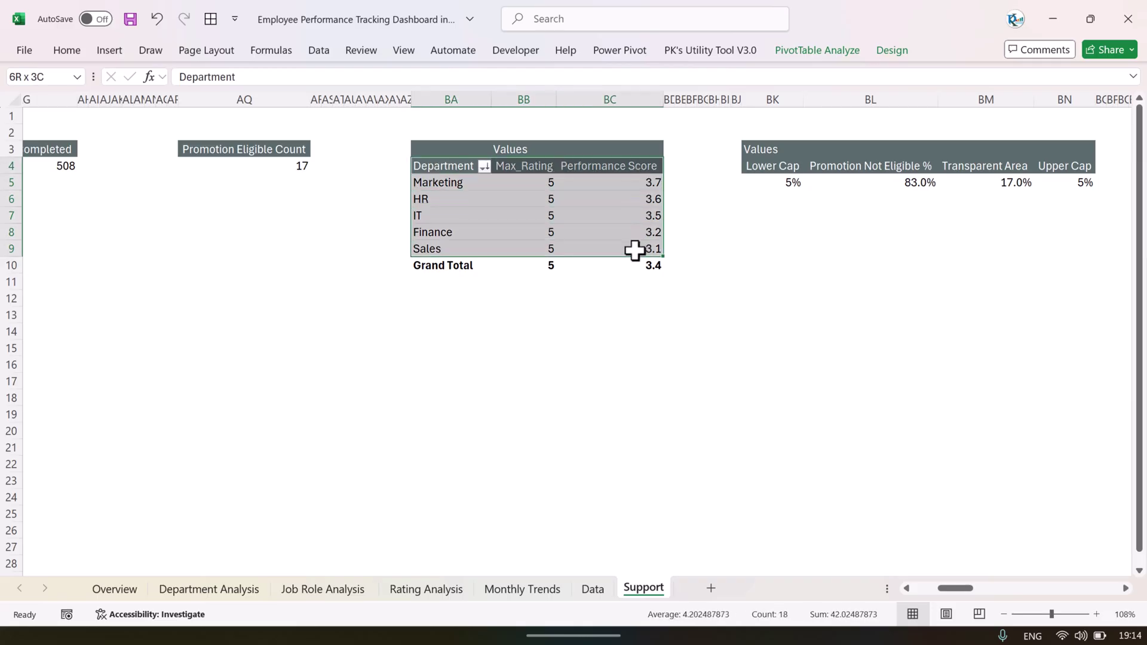
# Insert a 2-D clustered bar chart from the department pivot table's Max_Rating and Performance Score values
pyautogui.click(548, 197)
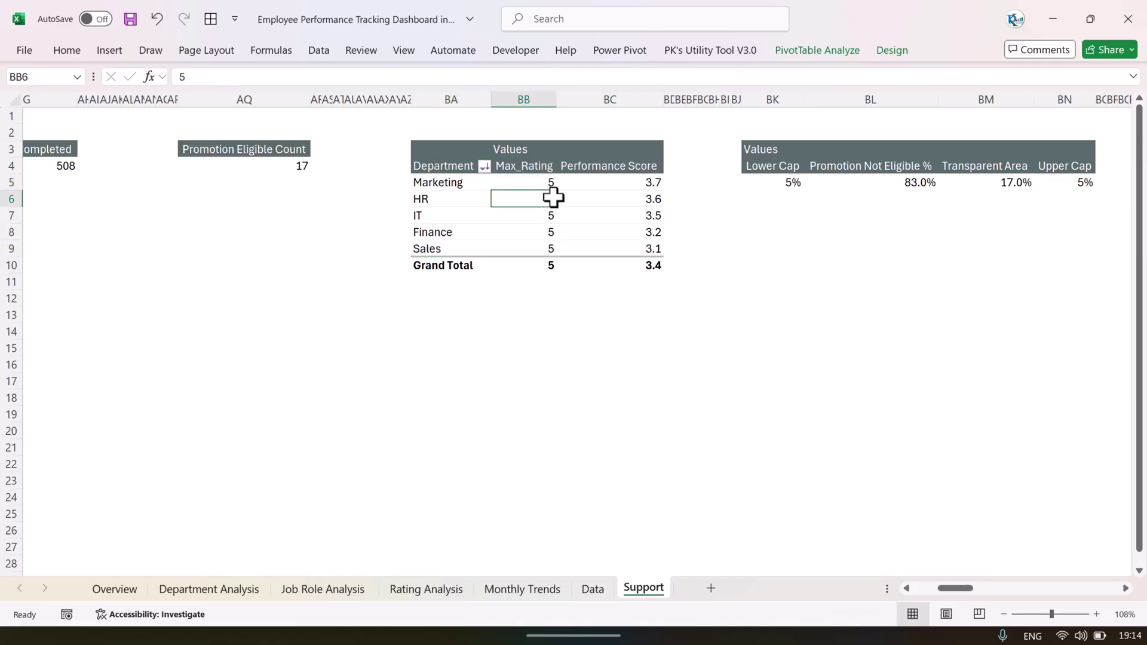
pyautogui.click(109, 53)
pyautogui.click(541, 75)
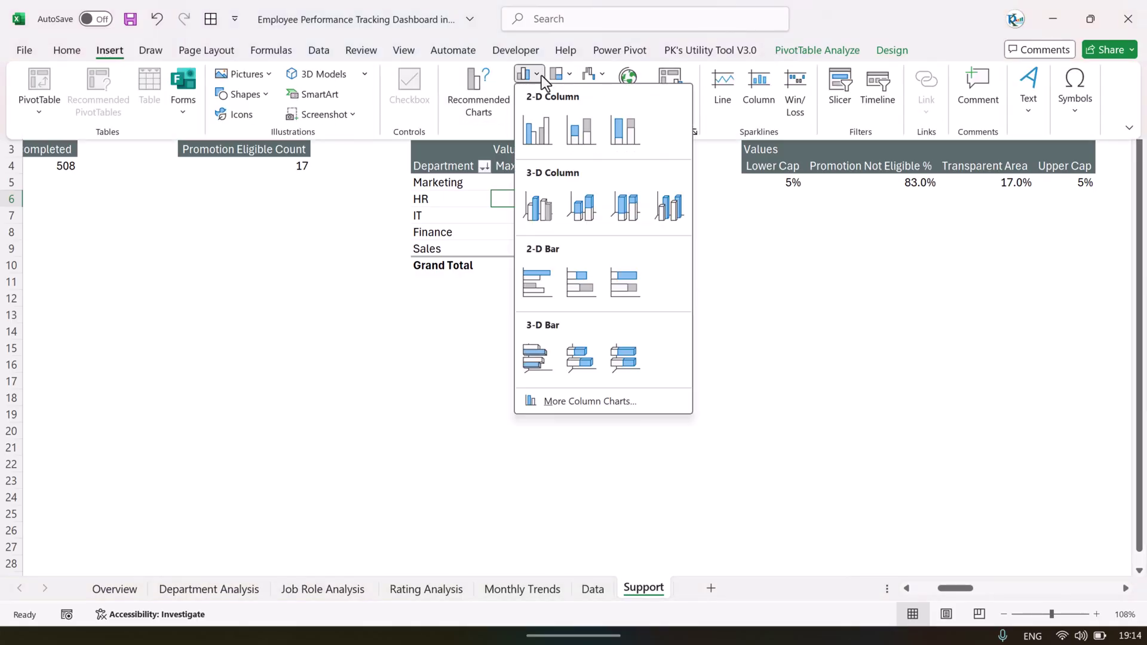
pyautogui.click(539, 285)
pyautogui.scroll(-2, 682, 299)
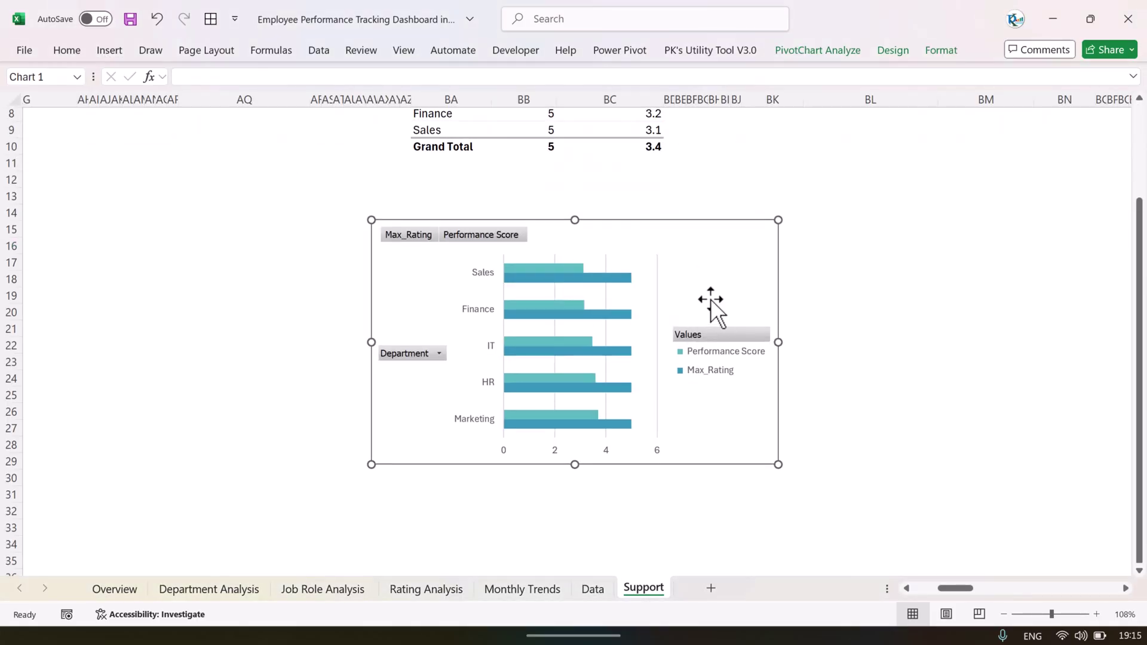
# Hide all field buttons on the new department pivot chart
pyautogui.click(841, 55)
pyautogui.click(913, 114)
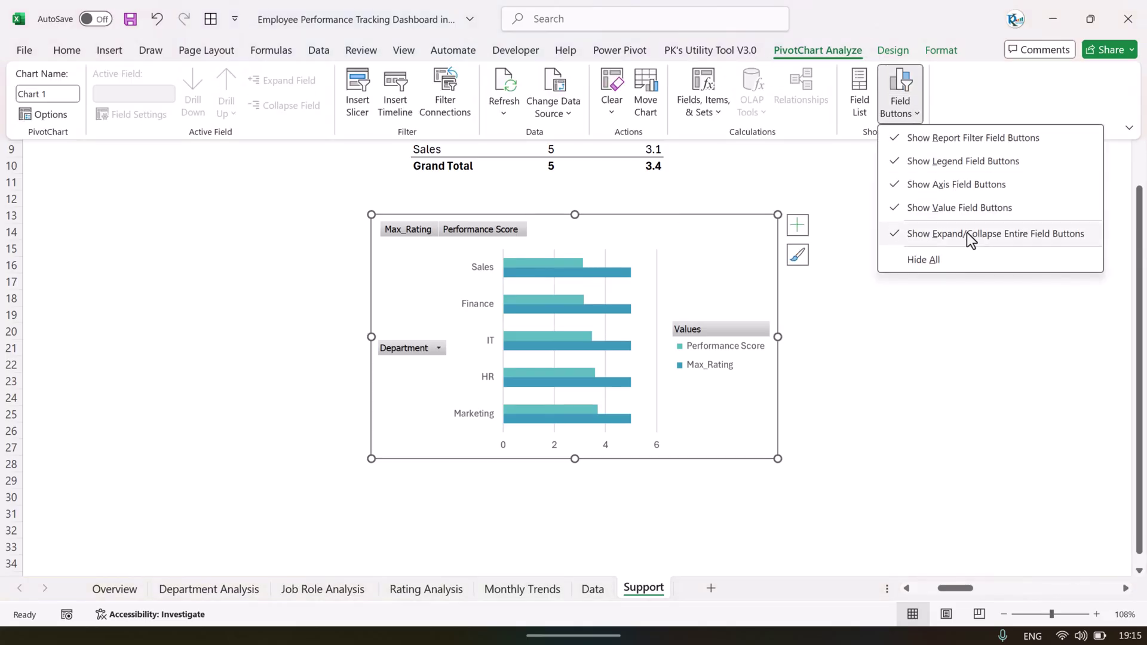
pyautogui.click(950, 262)
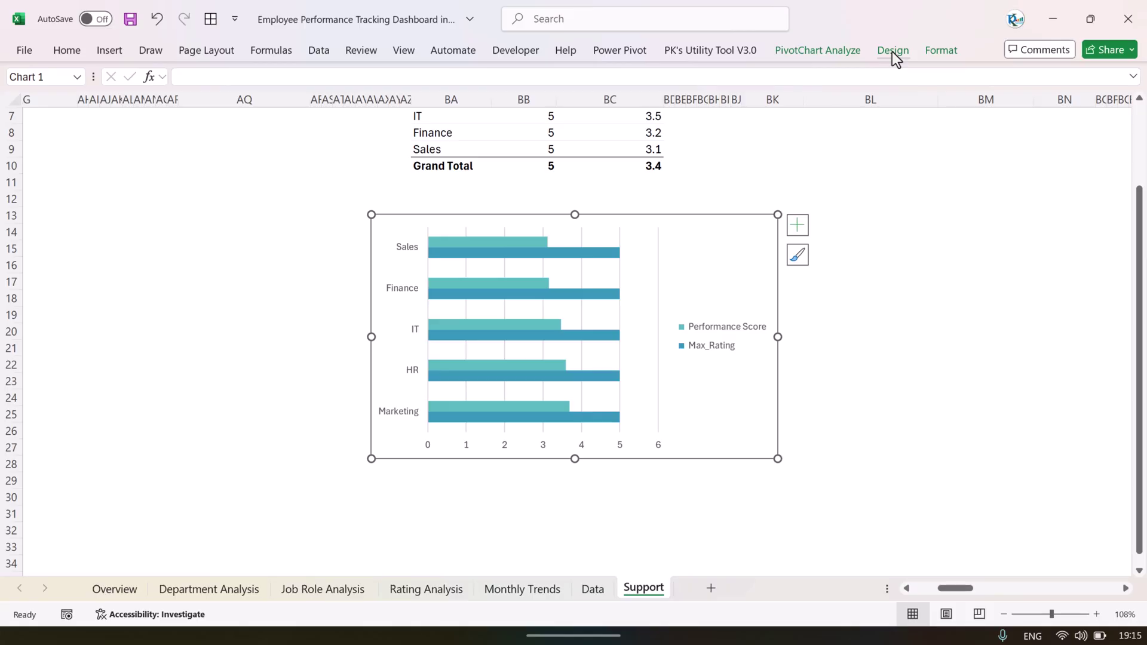
# Remove the gridlines, legend and horizontal value axis from the department bar chart
pyautogui.click(797, 225)
pyautogui.click(828, 382)
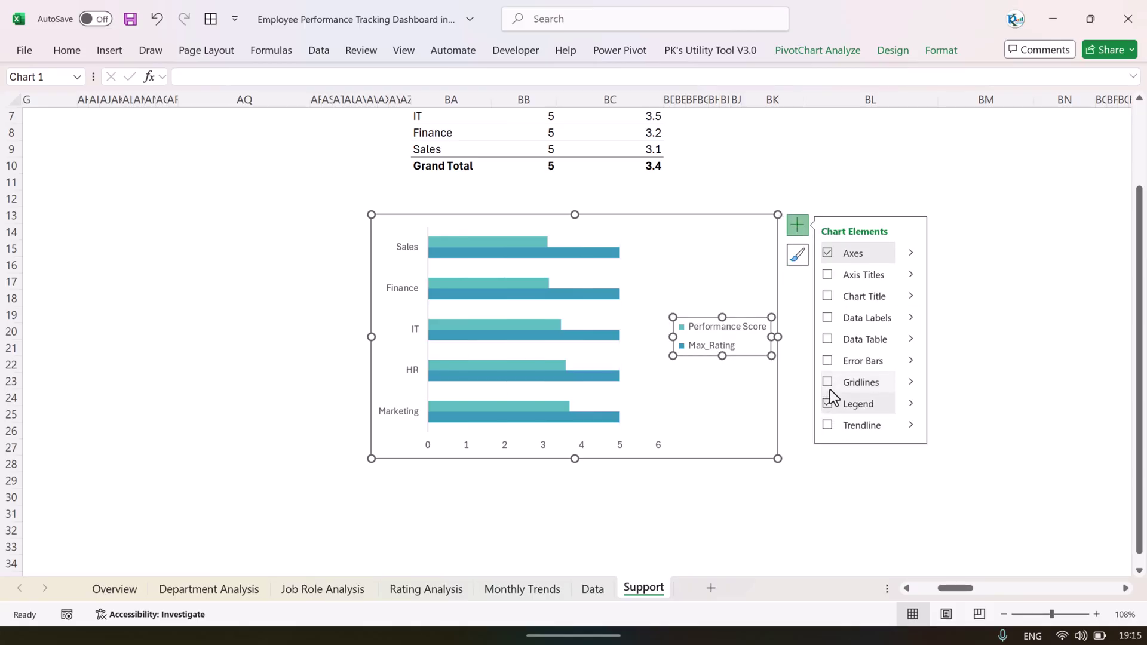
pyautogui.click(828, 403)
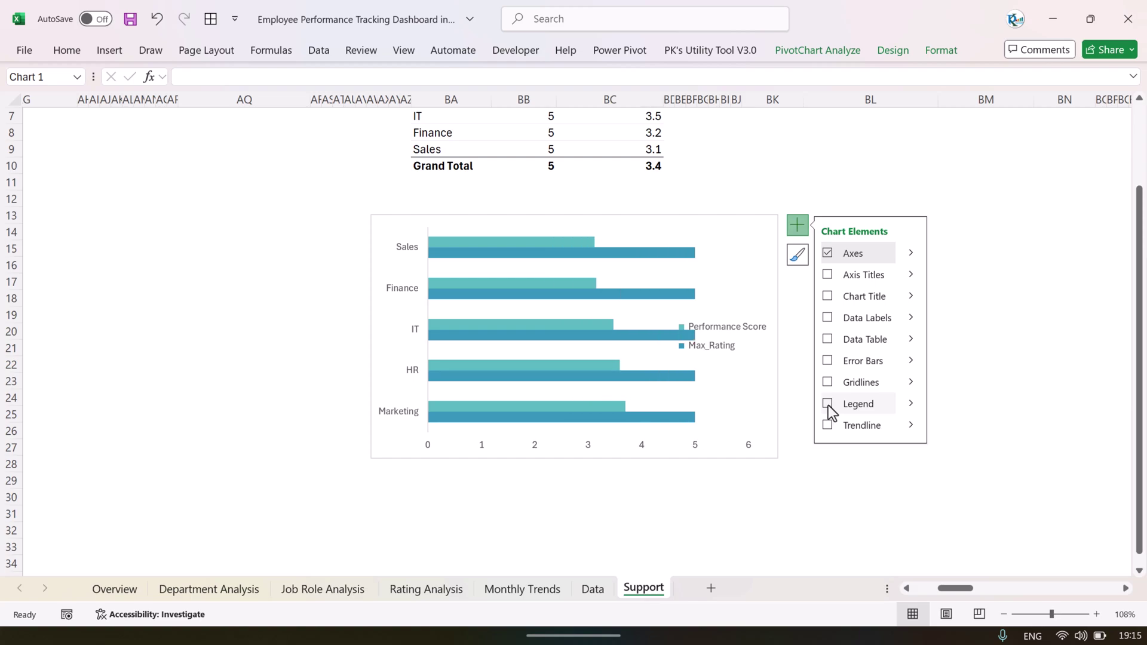
pyautogui.click(712, 447)
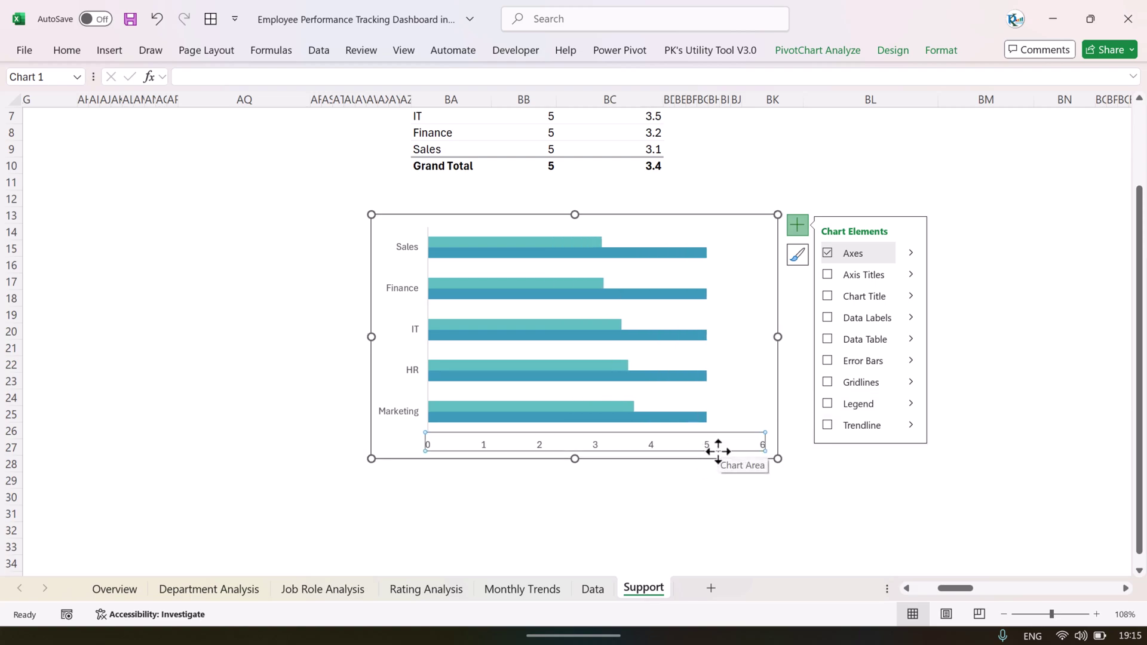
pyautogui.press('Delete')
pyautogui.click(1003, 448)
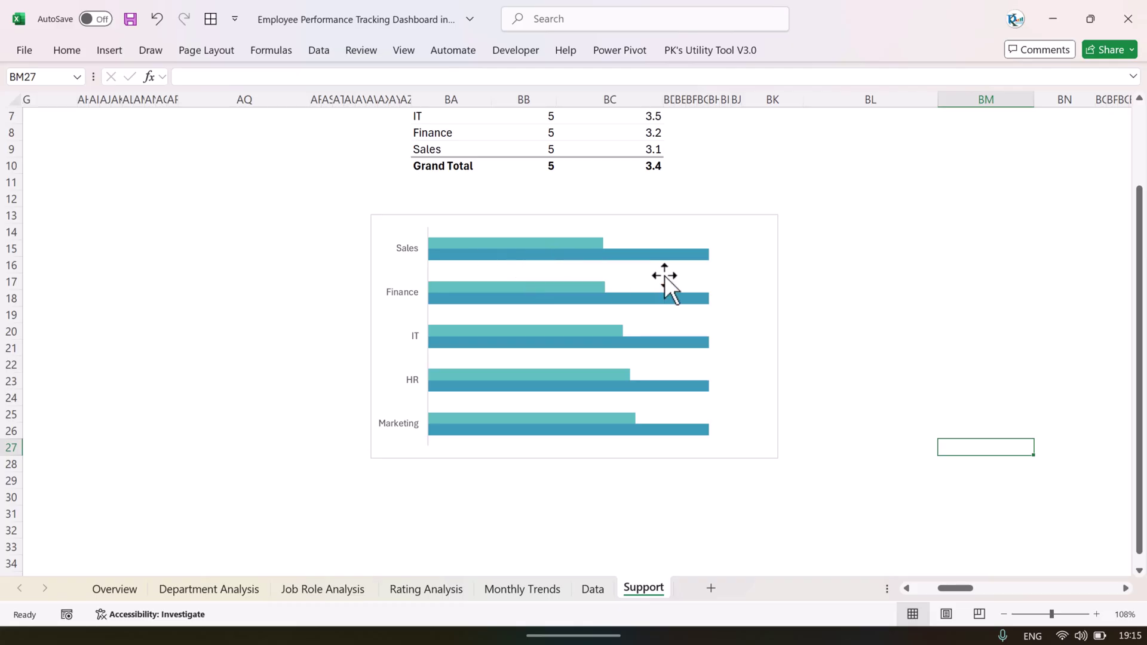
# Insert a five-pointed star about 2.54 cm in size beside the chart and place a duplicate to its right
pyautogui.scroll(2, 567, 302)
pyautogui.click(110, 50)
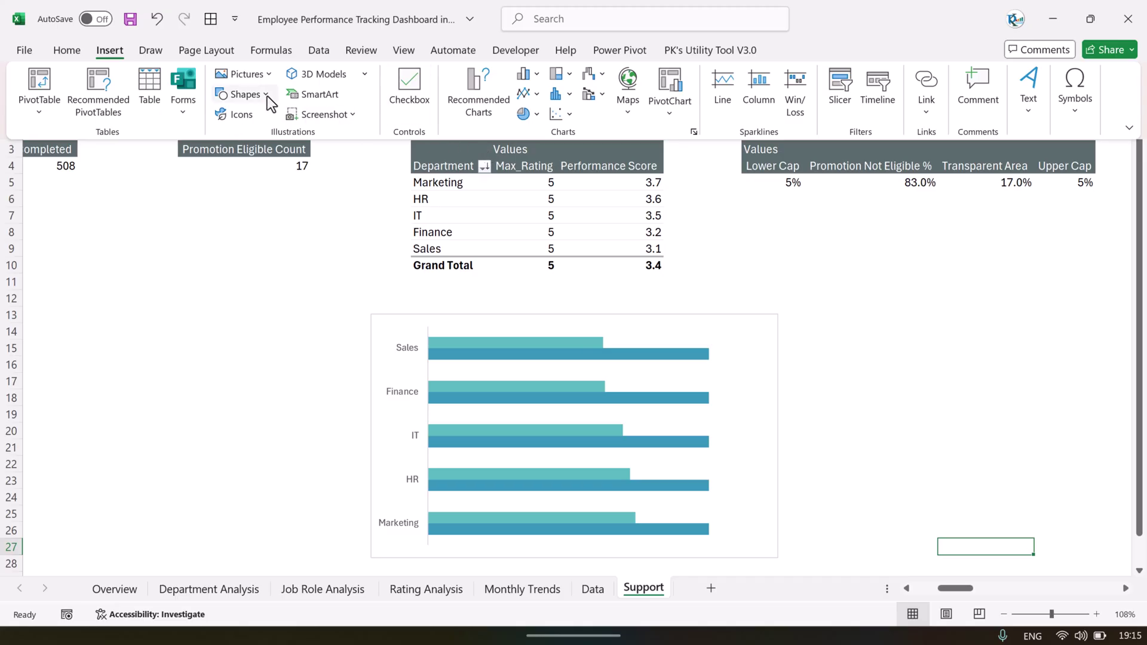
pyautogui.click(267, 96)
pyautogui.scroll(-3, 311, 412)
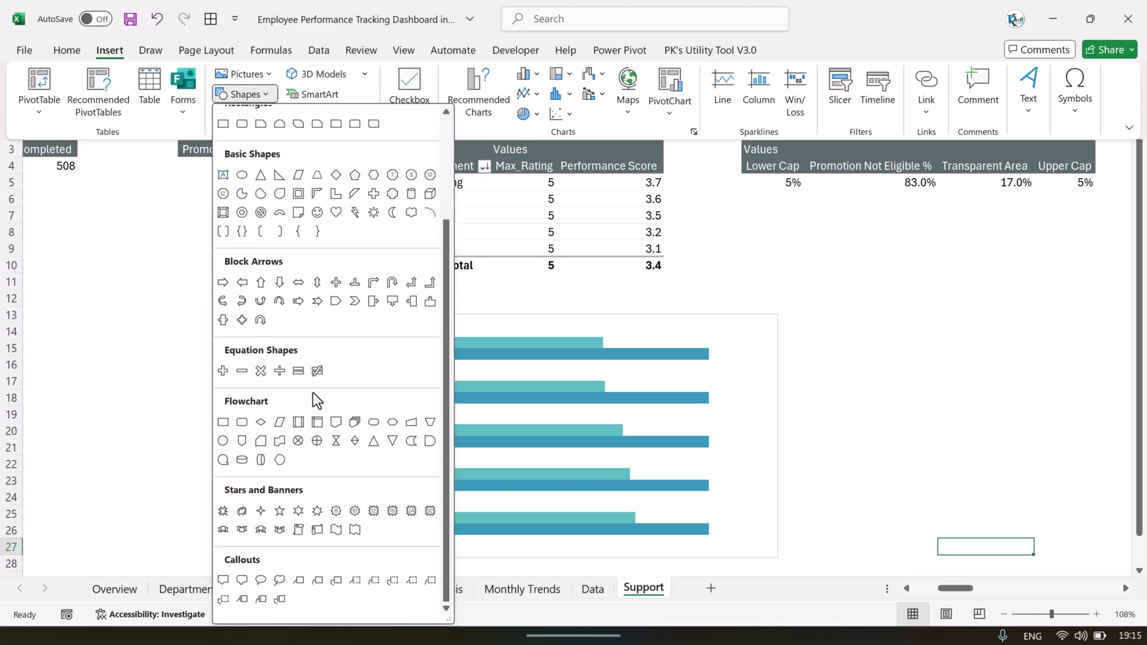
pyautogui.click(285, 512)
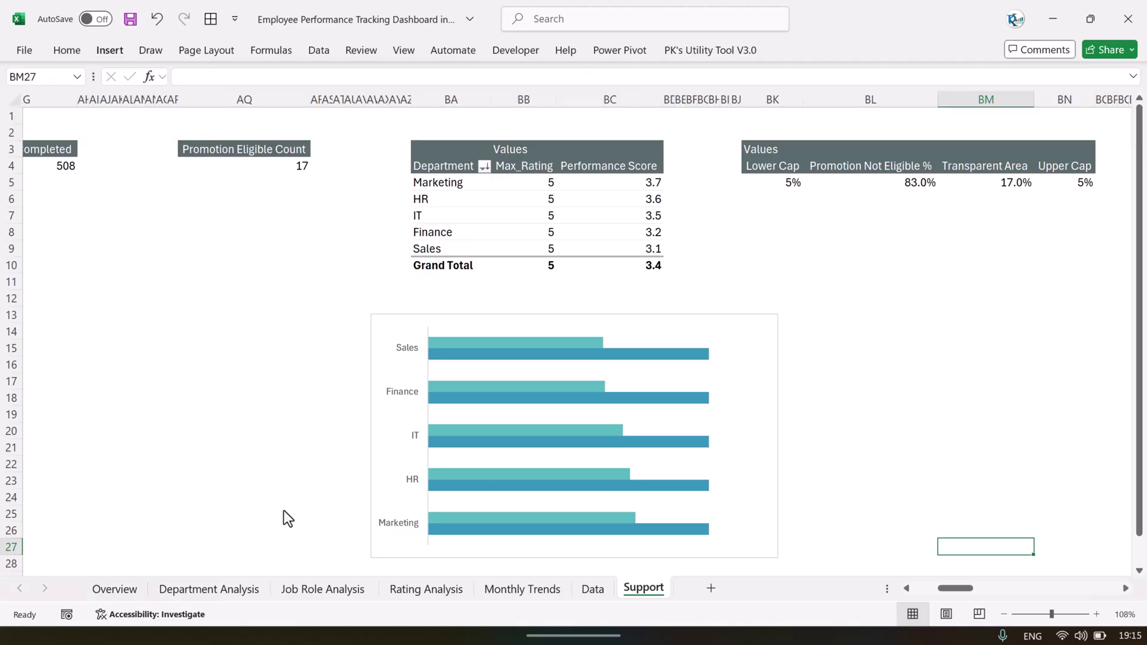
pyautogui.click(835, 340)
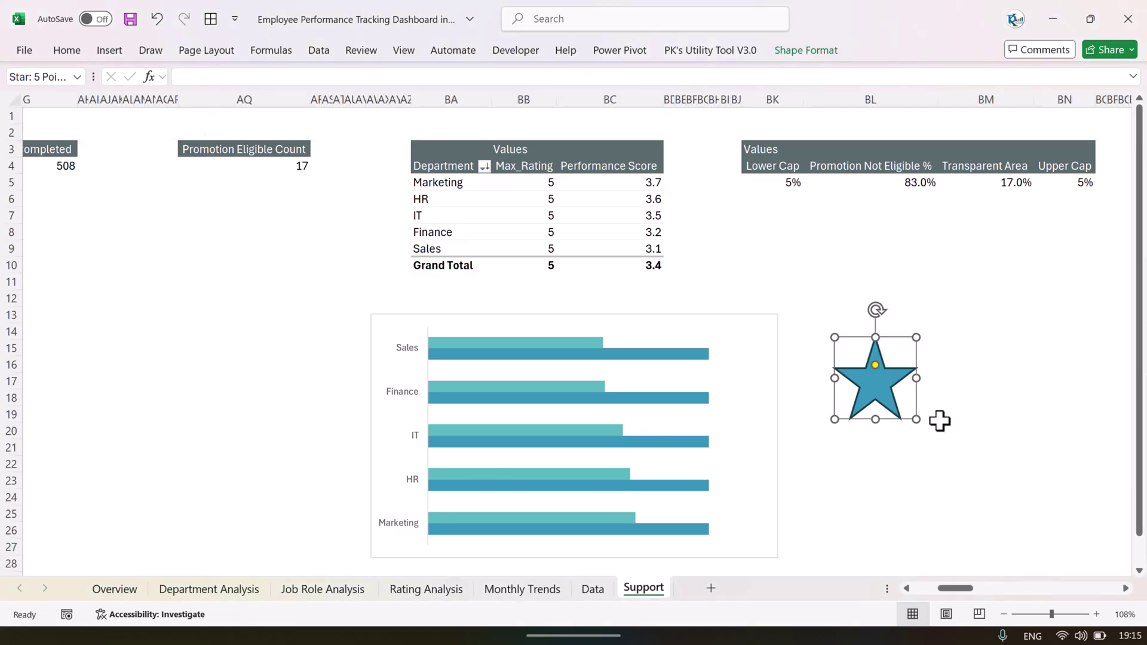
pyautogui.moveTo(884, 392); pyautogui.dragTo(974, 375)
# Give the original star a gold fill and no outline
pyautogui.click(882, 379)
pyautogui.click(804, 53)
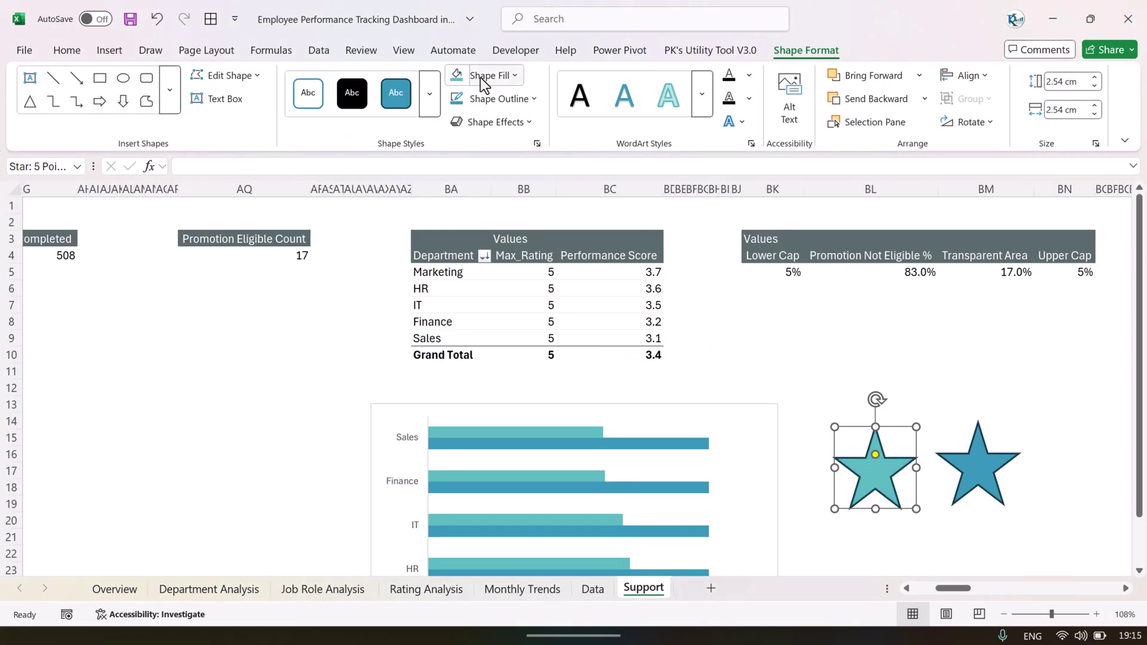
pyautogui.click(494, 77)
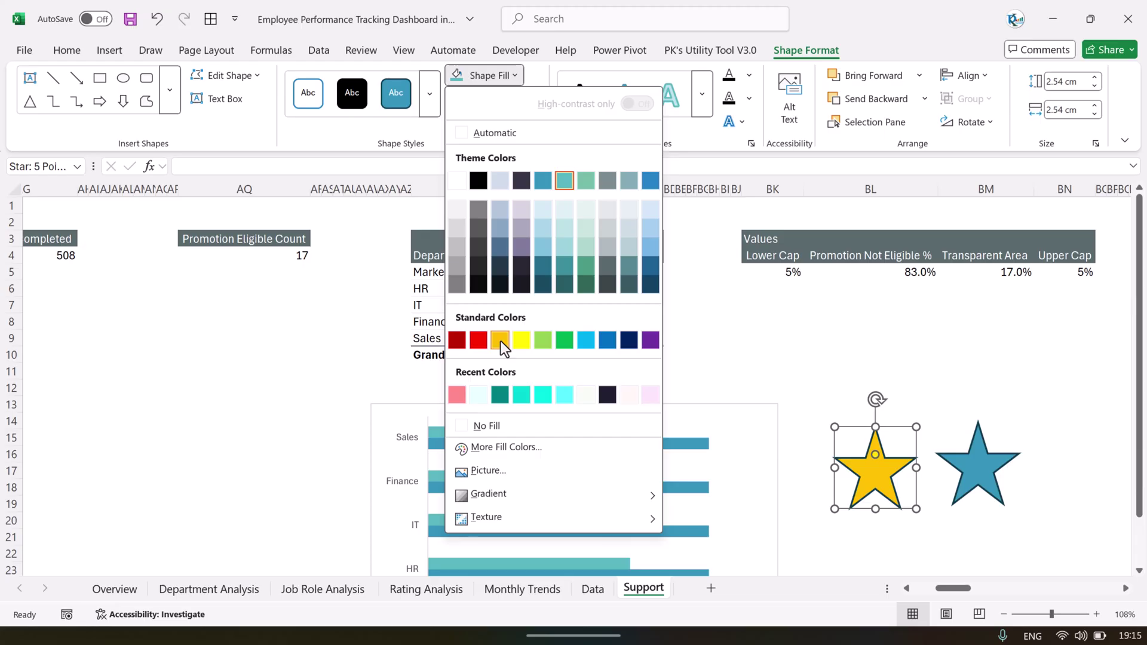
pyautogui.click(509, 392)
pyautogui.click(502, 100)
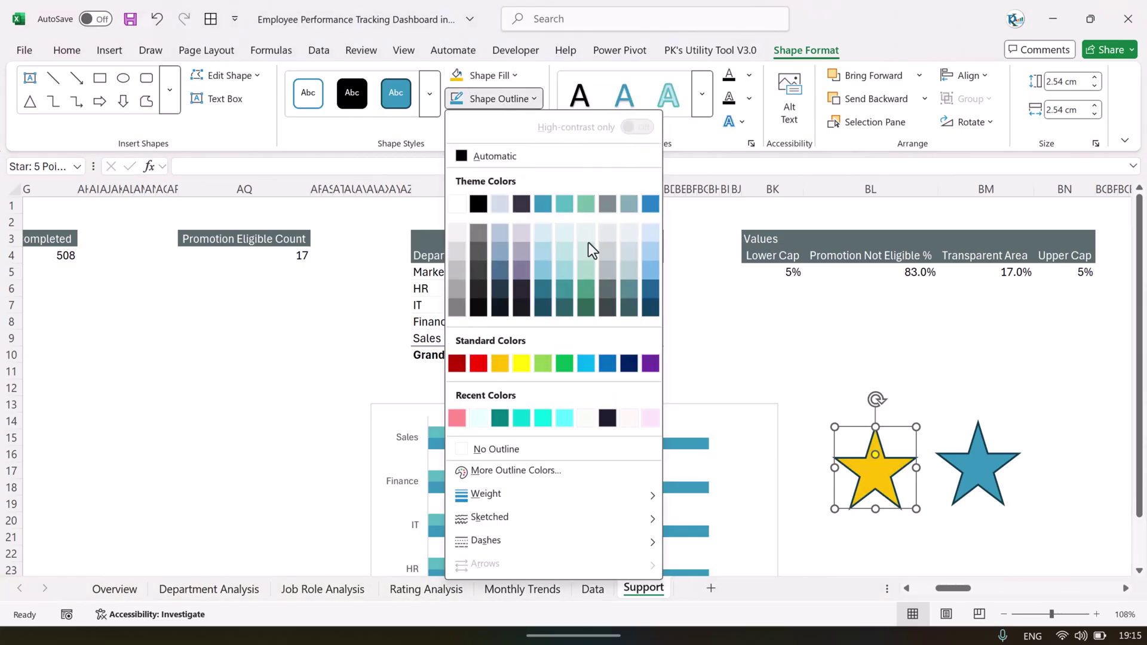
pyautogui.click(511, 456)
# Give the duplicate star a very light grey fill and remove its outline
pyautogui.click(967, 481)
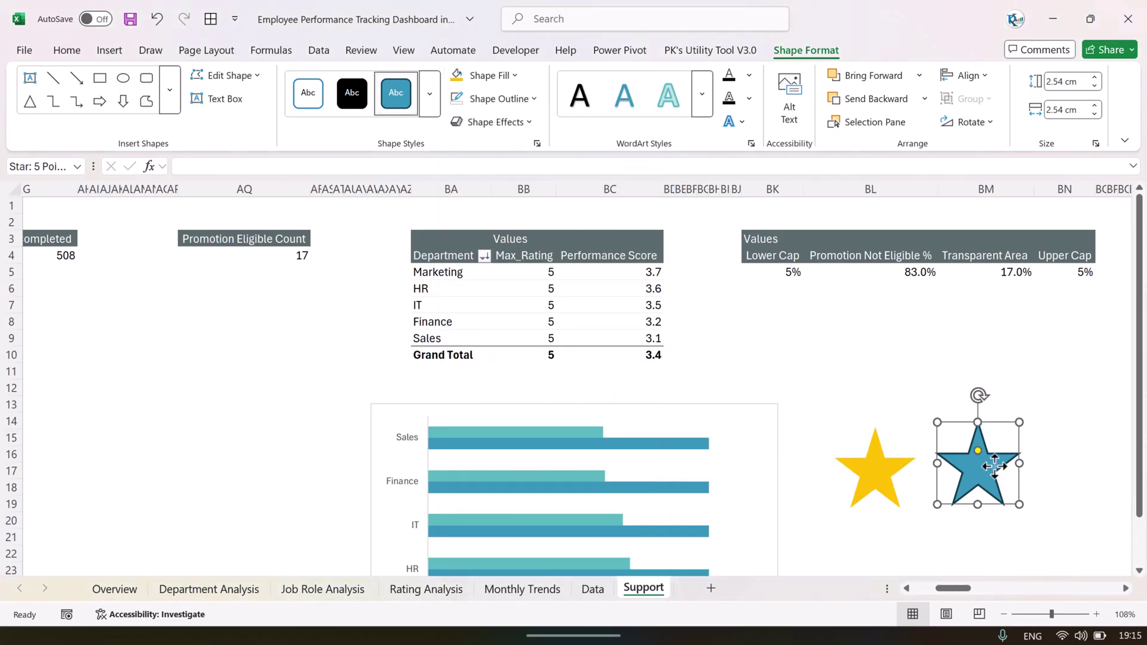
pyautogui.click(489, 77)
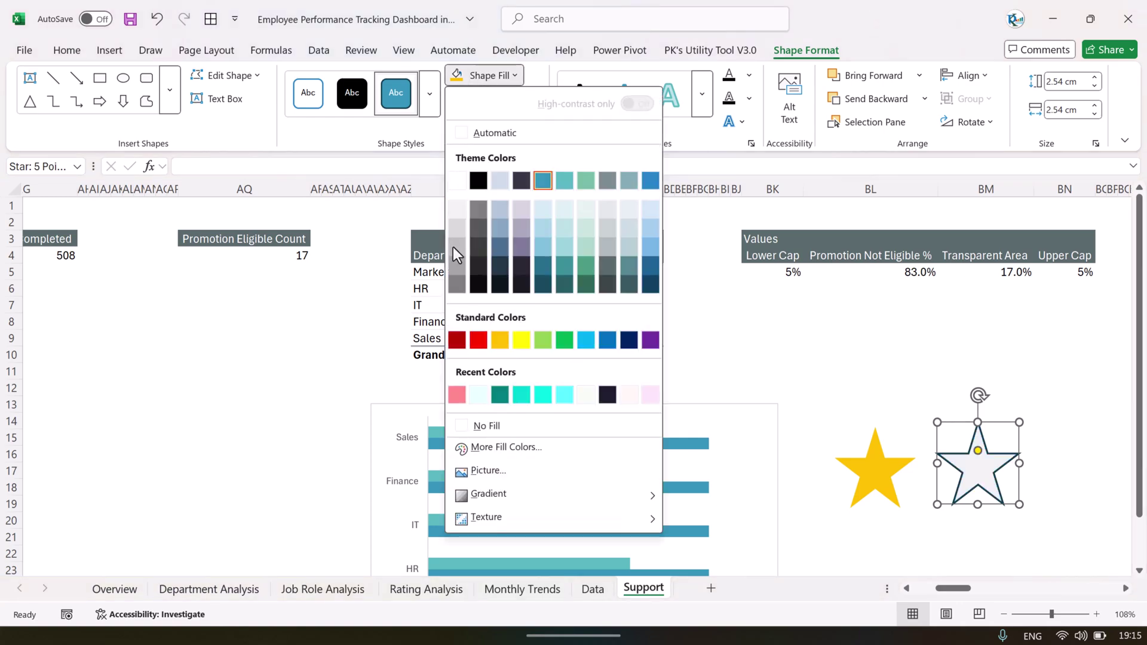
pyautogui.click(457, 210)
pyautogui.click(460, 103)
pyautogui.click(837, 338)
# Reposition the gold and light grey stars side by side, closer together and nearer to the bar chart
pyautogui.scroll(-1, 858, 356)
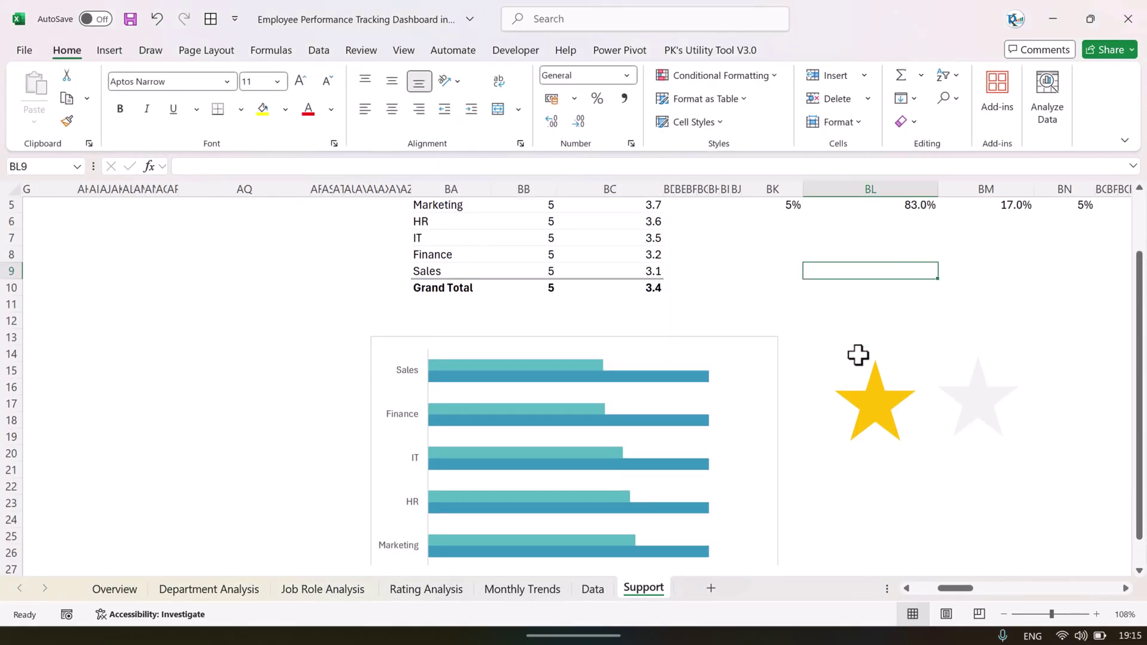
pyautogui.scroll(-2, 858, 356)
pyautogui.click(979, 315)
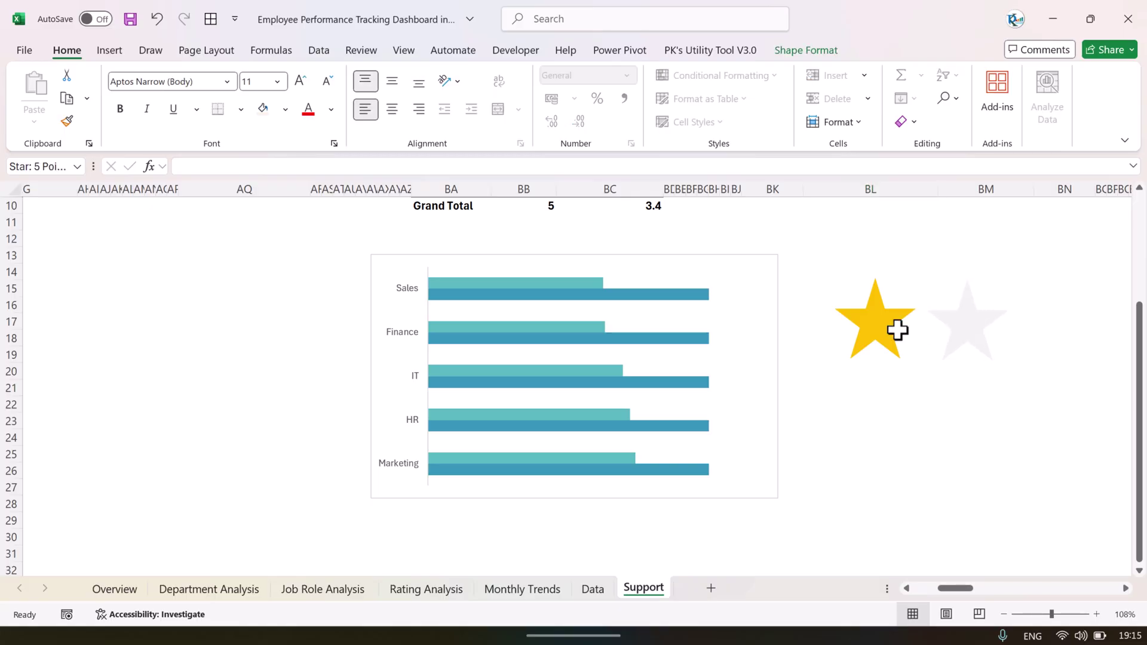
pyautogui.moveTo(897, 330); pyautogui.dragTo(875, 329)
pyautogui.click(949, 326)
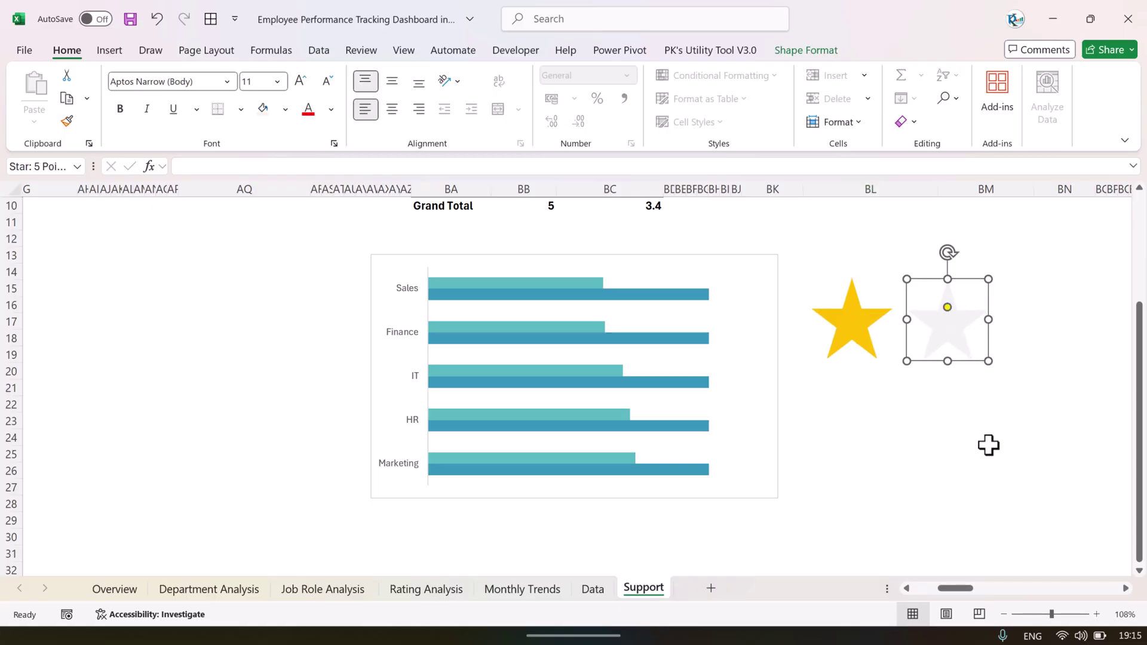
pyautogui.click(981, 458)
# Fill the chart's Max_Rating bars with a copy of the light grey star and open the series' formatting options
pyautogui.click(973, 333)
pyautogui.click(594, 302)
pyautogui.click(597, 299)
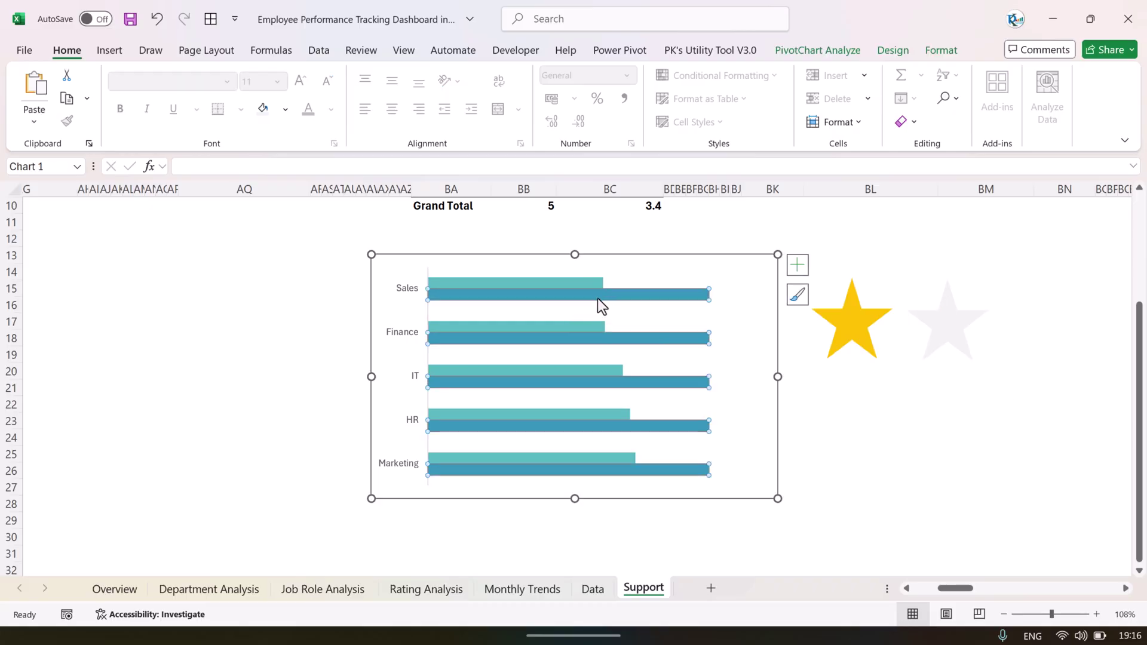
pyautogui.rightClick(647, 293)
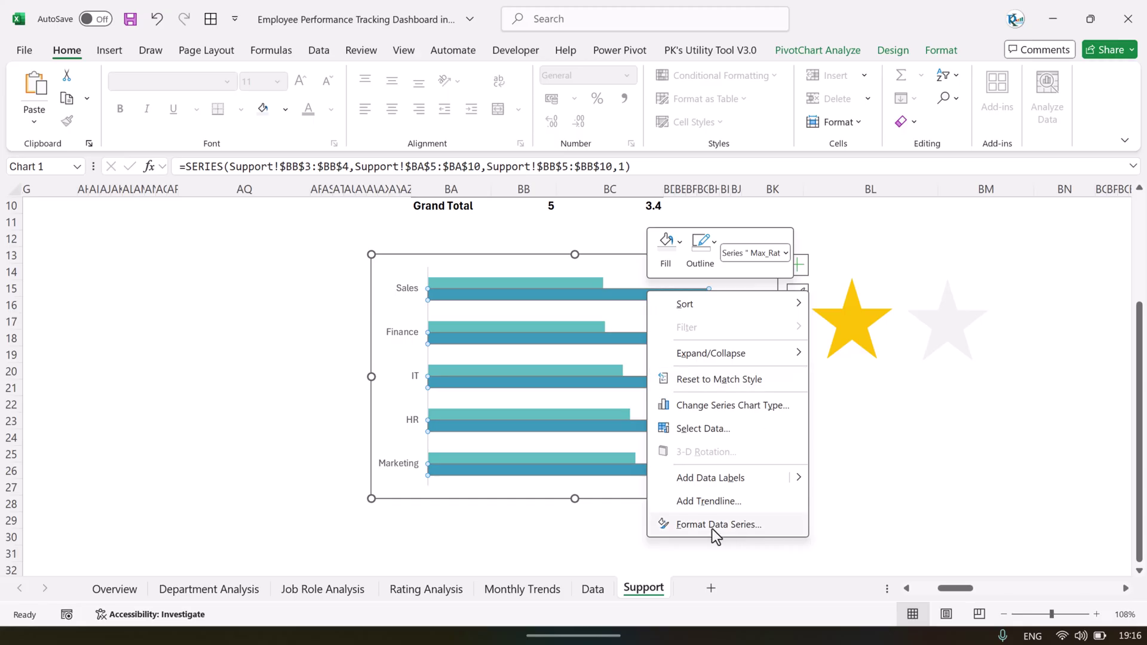
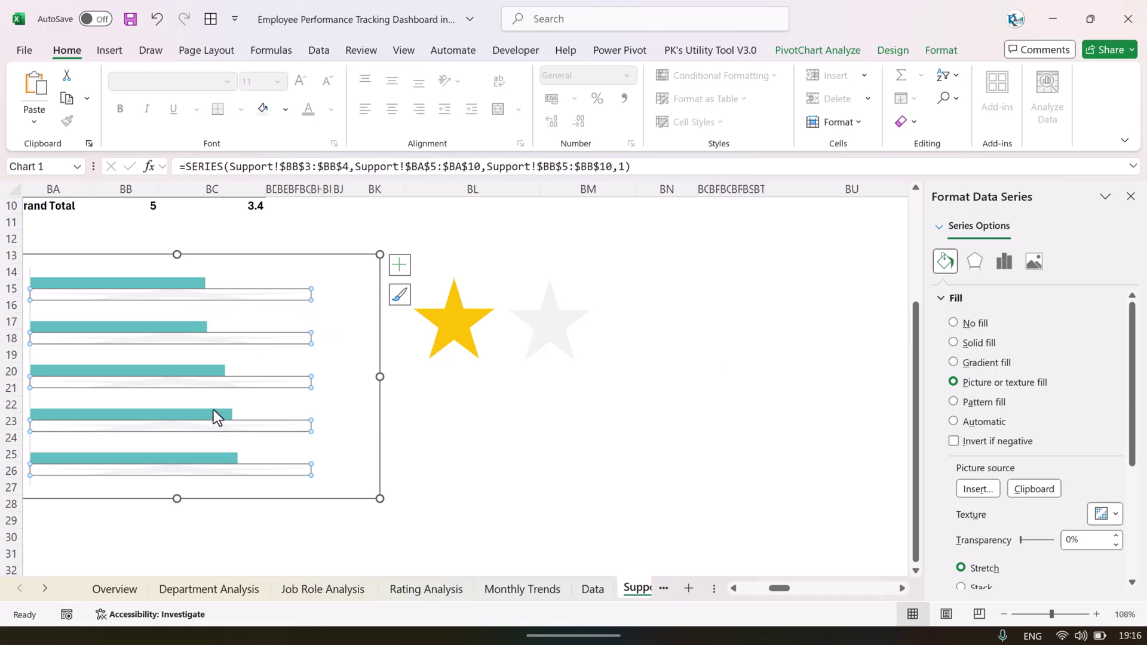
# Set the Max_Rating bars' picture fill to Stack and Scale with 1 unit per picture
pyautogui.moveTo(1131, 306); pyautogui.dragTo(1136, 402)
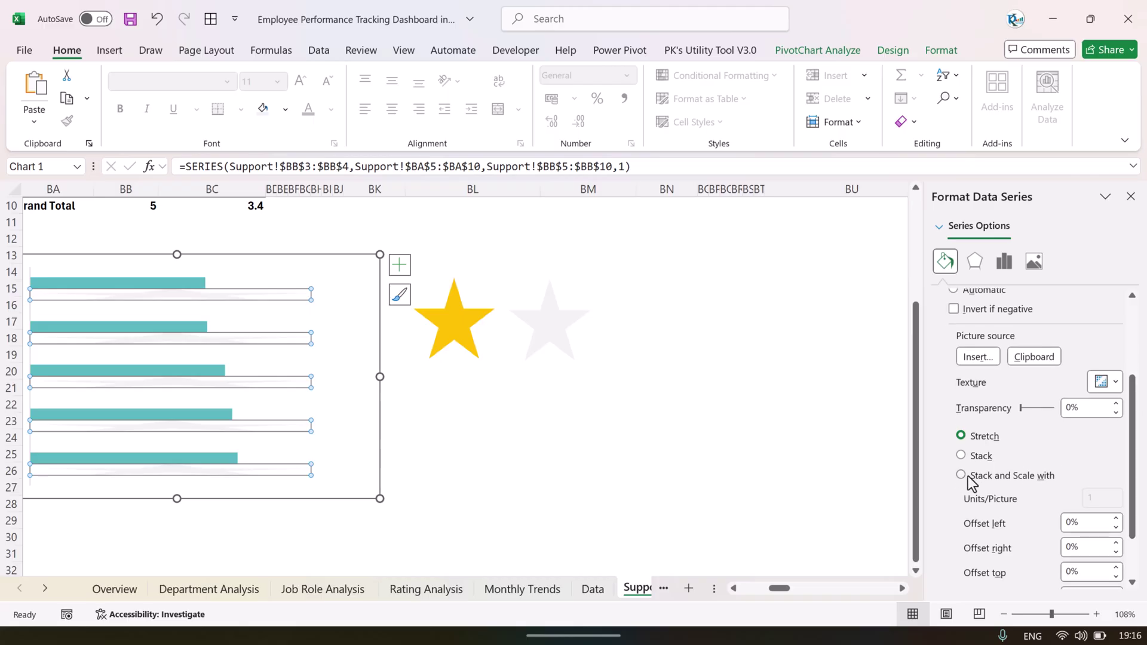
pyautogui.click(1022, 476)
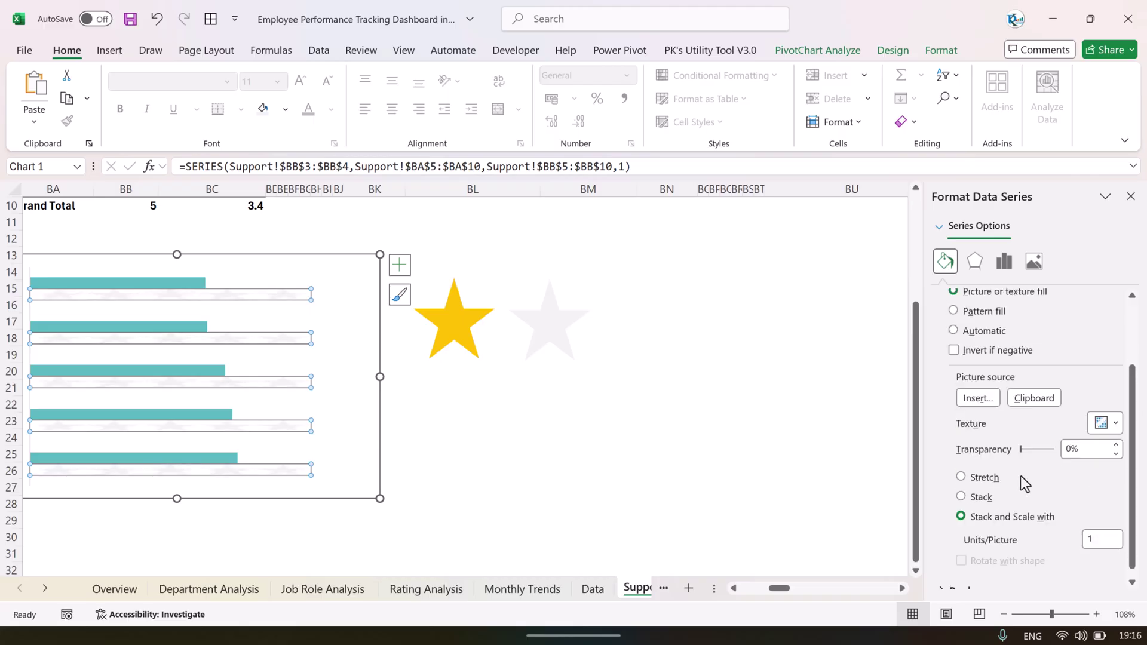
pyautogui.click(1089, 538)
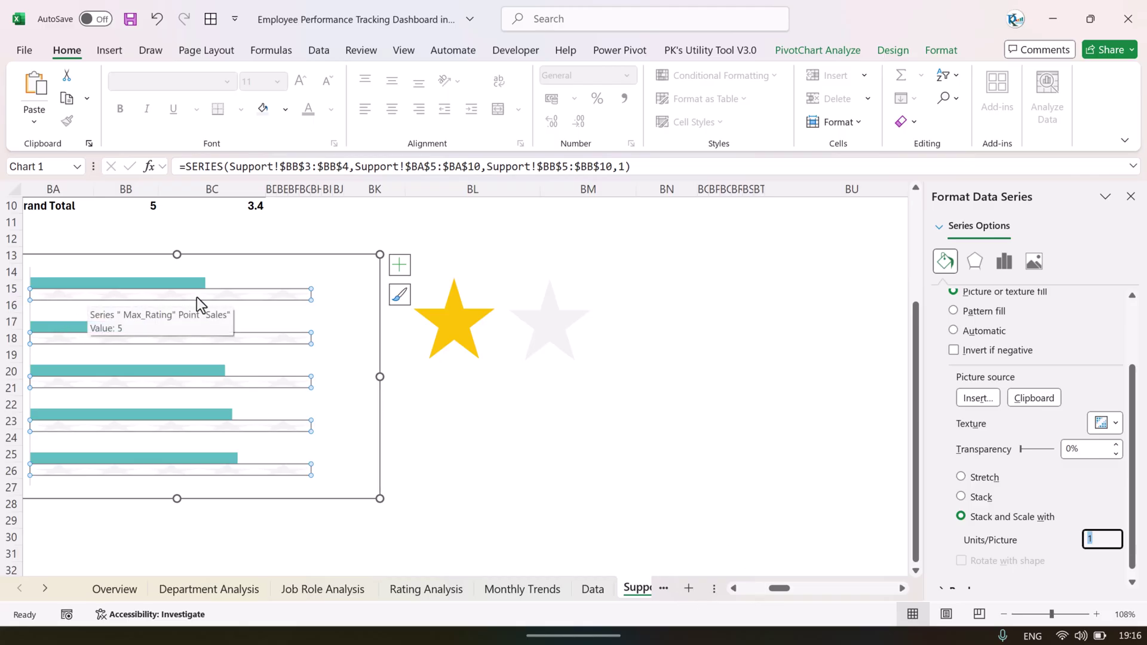
pyautogui.click(1097, 539)
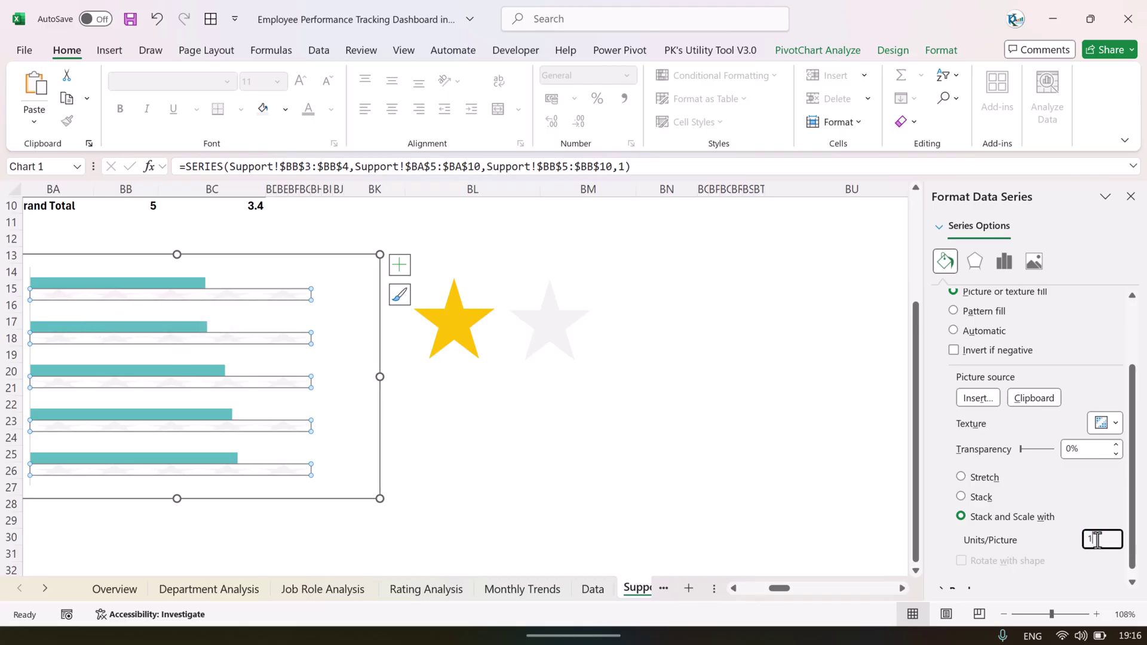
# Fill the chart's Performance Score bars with a copy of the gold star
pyautogui.click(461, 322)
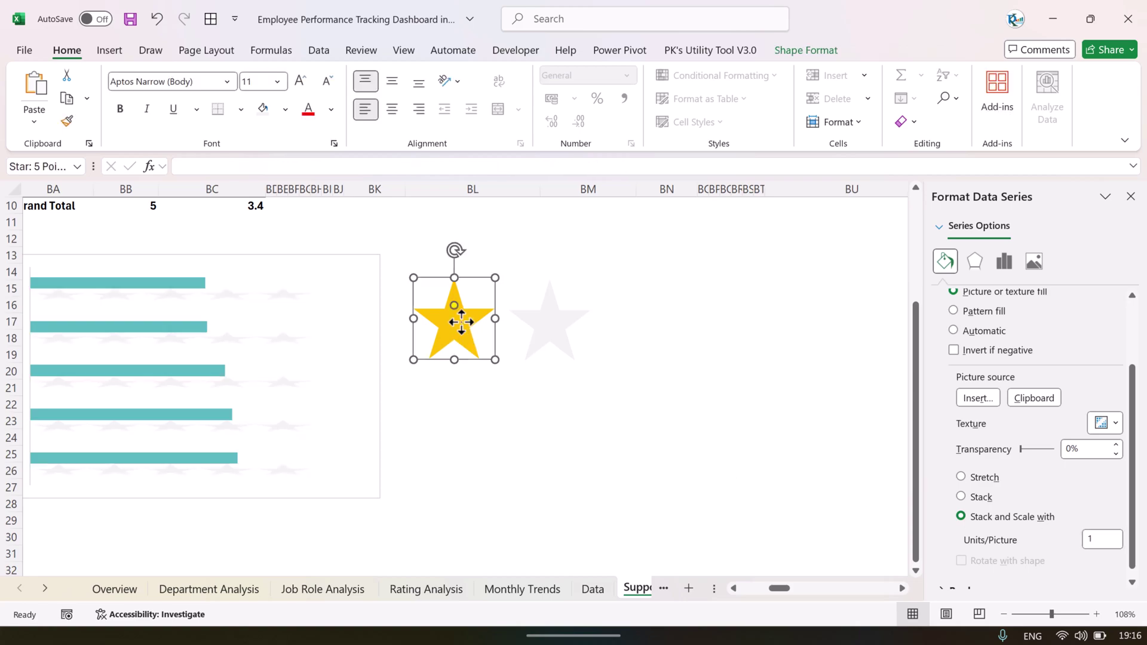
pyautogui.click(193, 284)
pyautogui.click(193, 285)
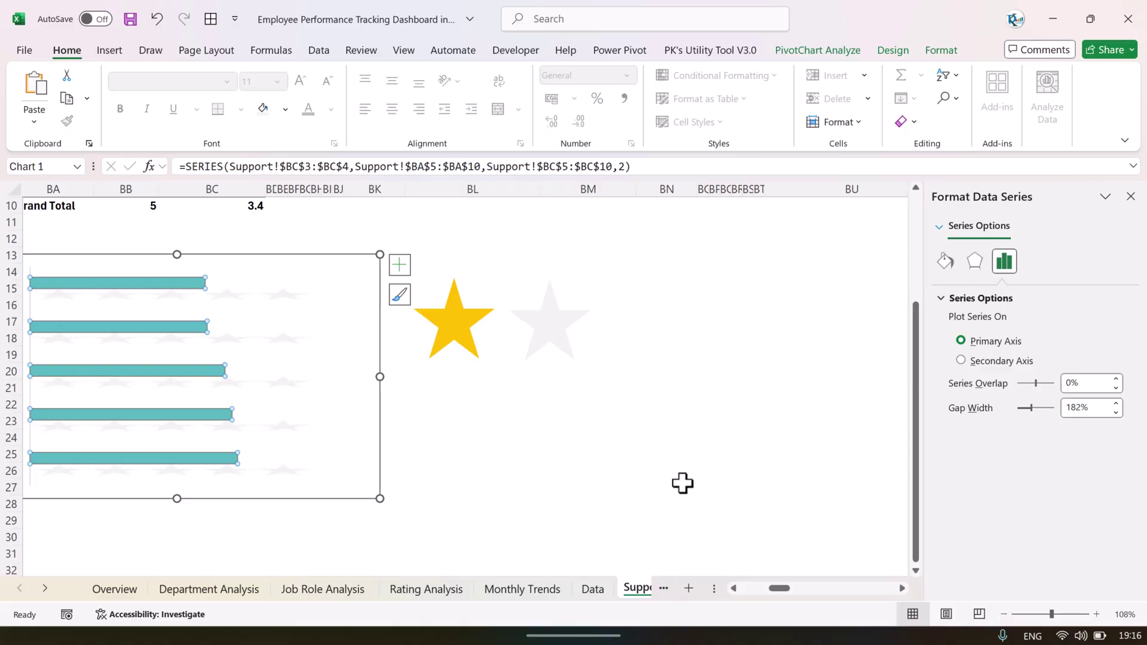
pyautogui.hotkey('ctrl', 'v')
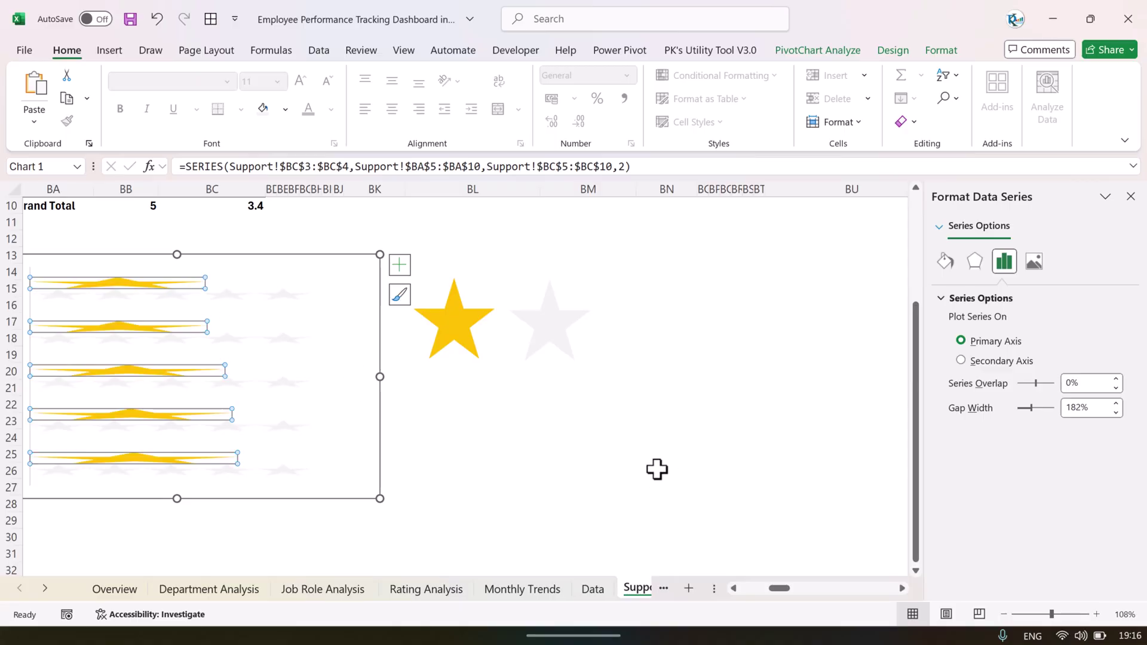
# Set the Performance Score bars' picture fill to Stack and Scale with 1 unit per picture, and close the formatting options
pyautogui.click(950, 269)
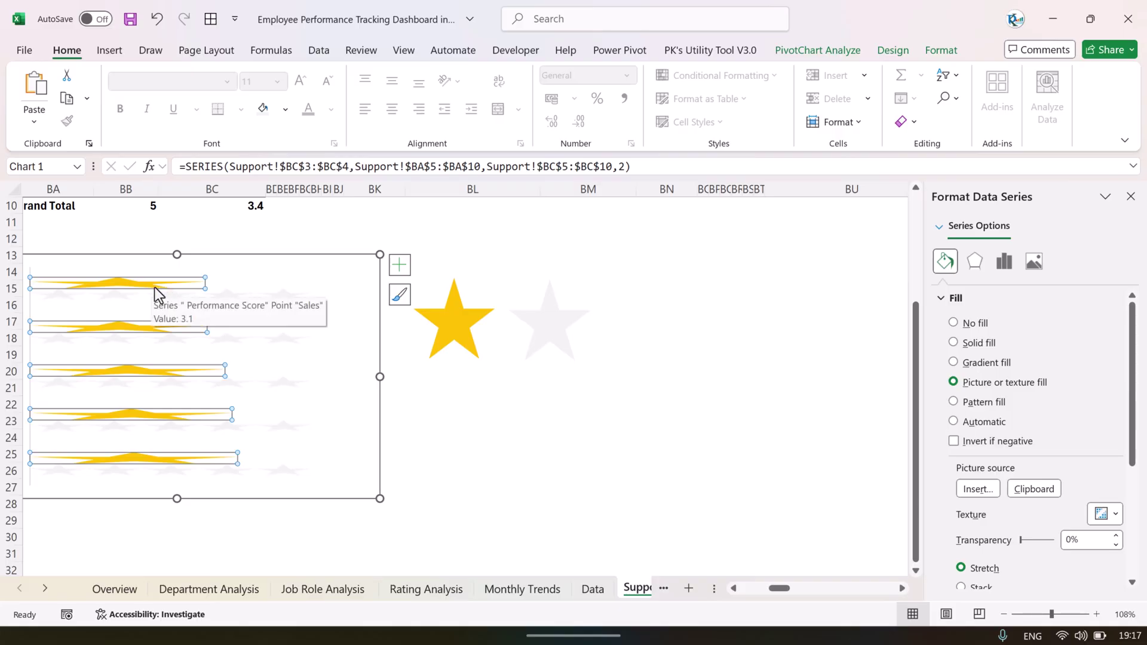
pyautogui.scroll(-3, 1024, 368)
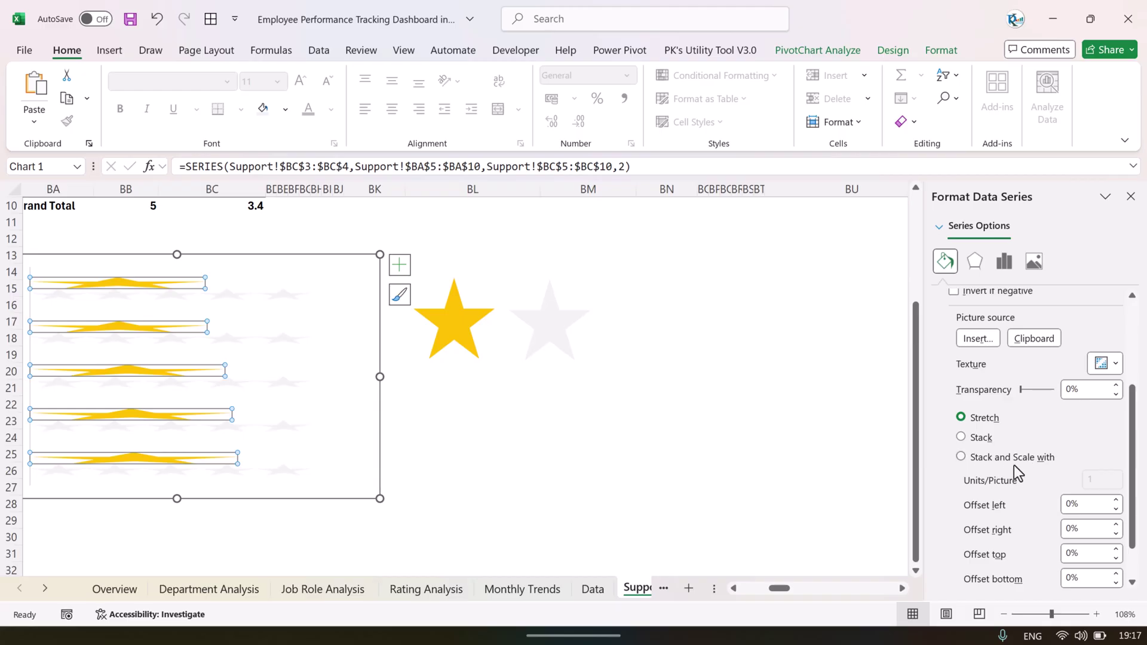
pyautogui.click(1030, 459)
pyautogui.click(1099, 538)
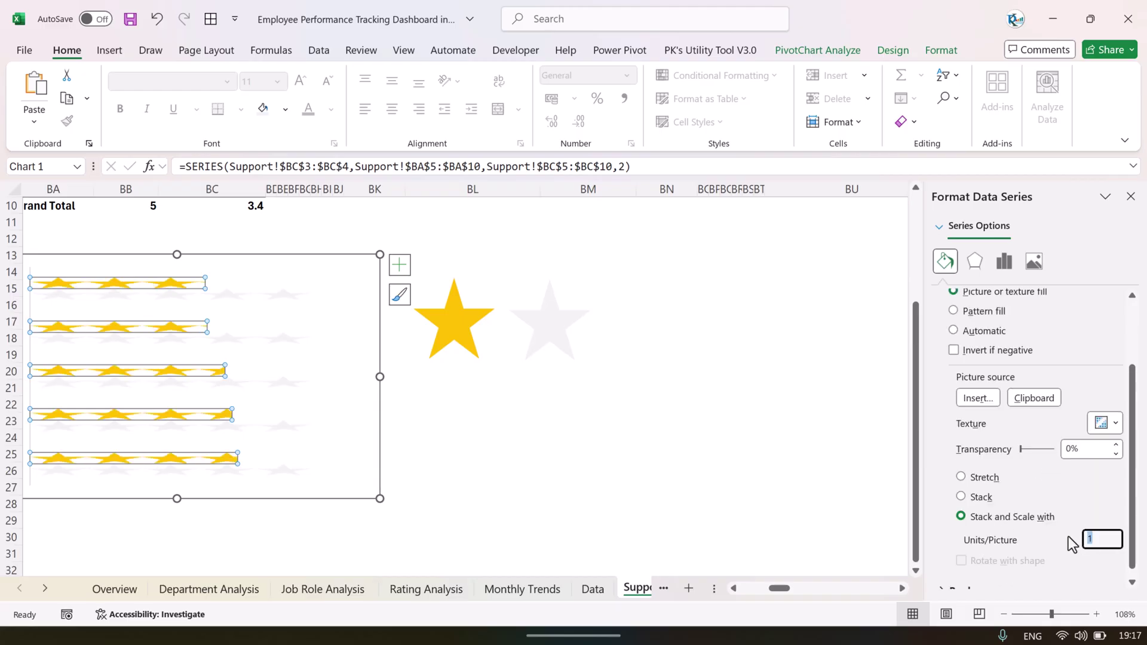
pyautogui.click(1131, 196)
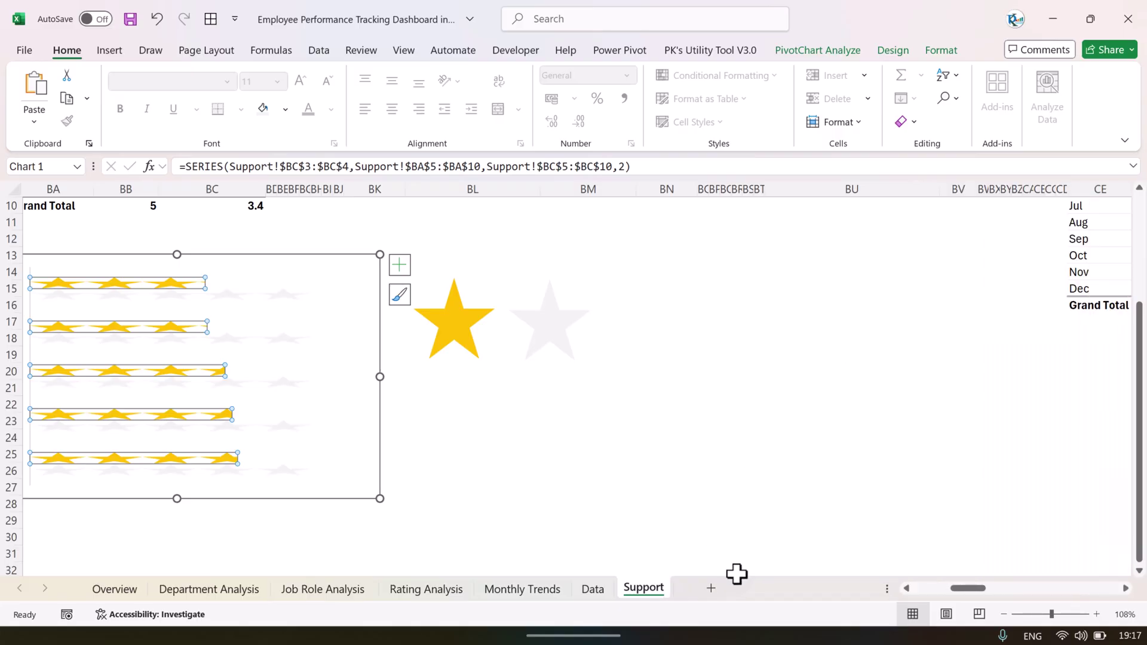
# Set the star chart's Performance Score series to 100% Series Overlap and 47% Gap Width, and close the formatting options
pyautogui.moveTo(946, 589)
pyautogui.mouseDown()
pyautogui.moveTo(932, 592)
pyautogui.moveTo(949, 591)
pyautogui.mouseUp()
pyautogui.rightClick(668, 285)
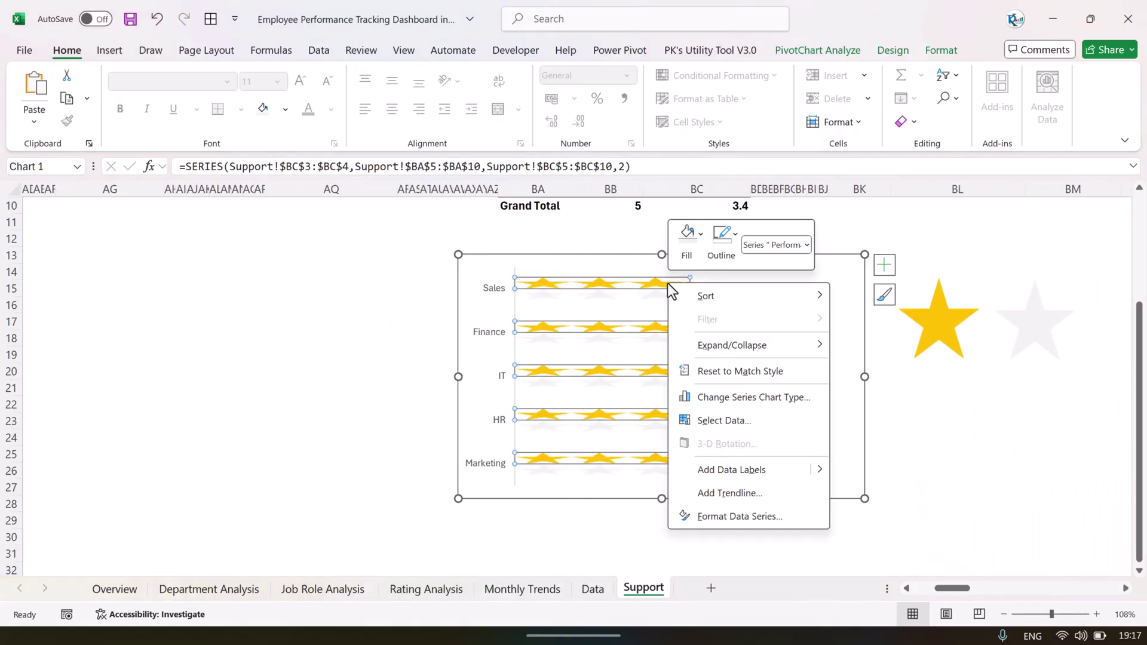
pyautogui.click(761, 523)
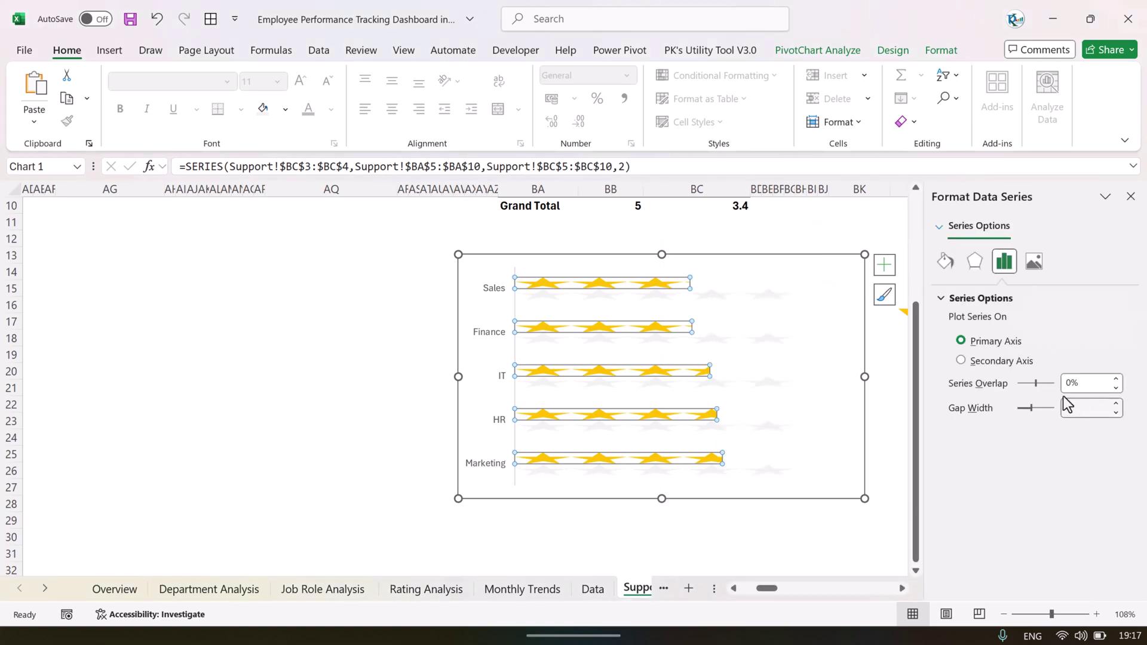
pyautogui.moveTo(1029, 409); pyautogui.dragTo(1054, 386)
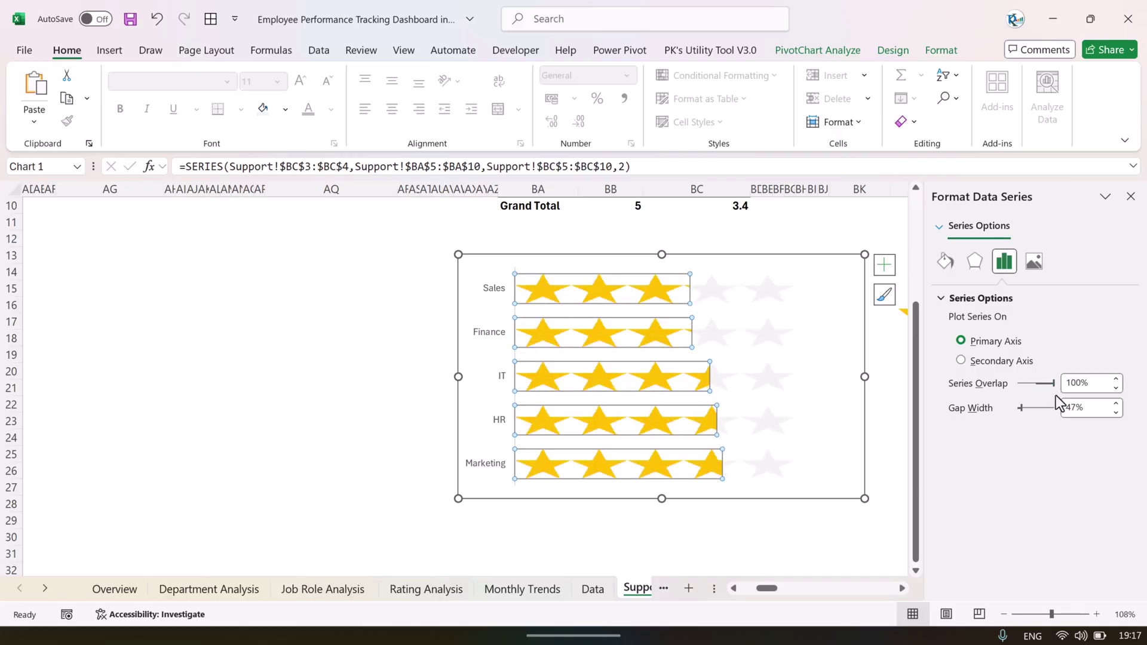
pyautogui.click(1131, 197)
pyautogui.click(952, 419)
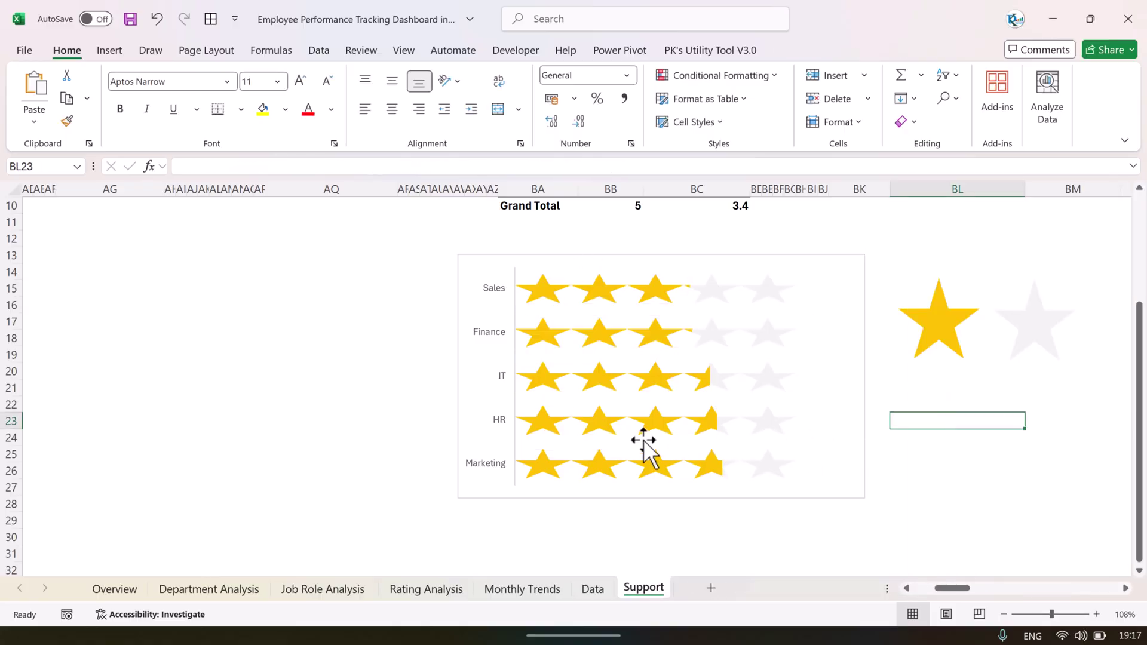
# Add data labels to the chart's Performance Score bars and format them in bold black text at size 10
pyautogui.moveTo(701, 428)
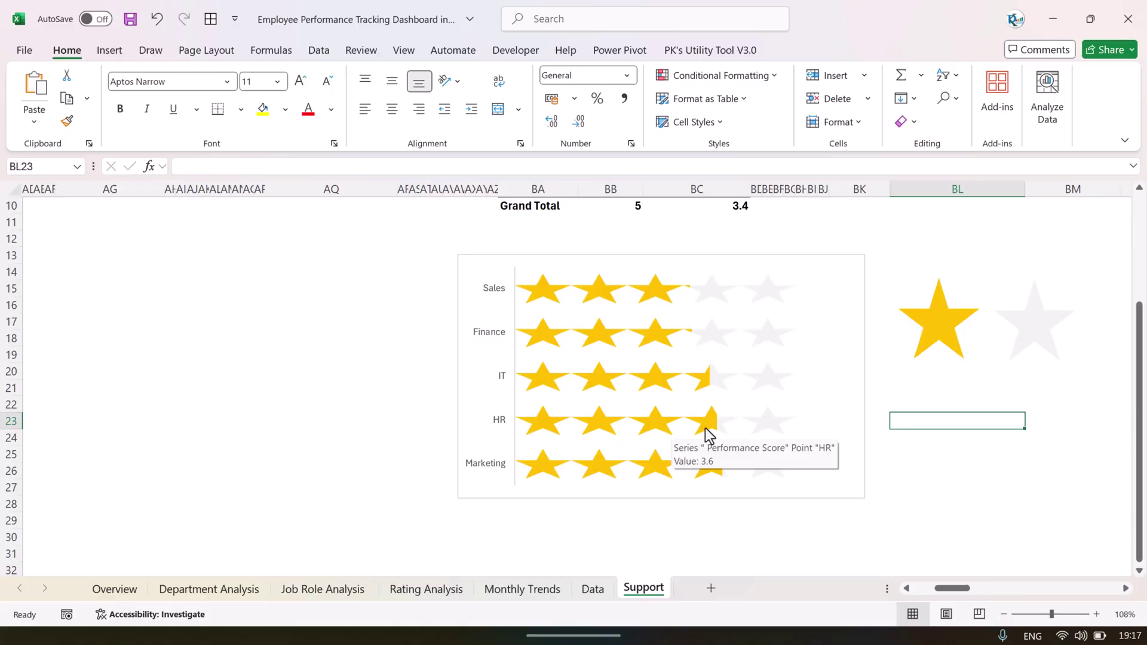
pyautogui.click(655, 293)
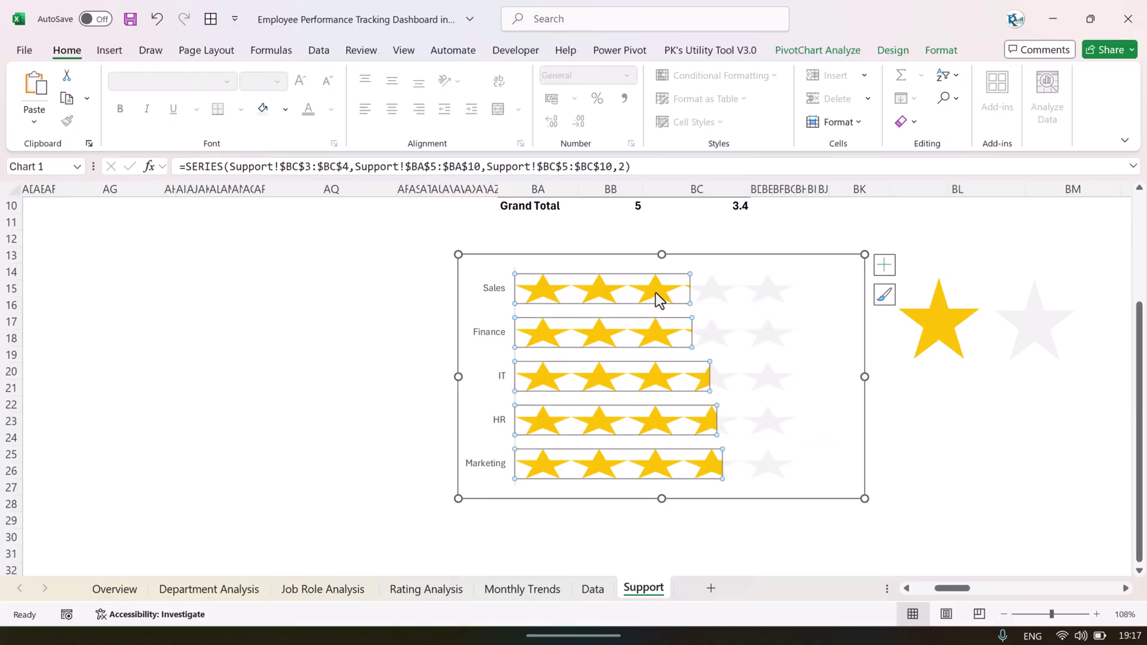
pyautogui.rightClick(655, 292)
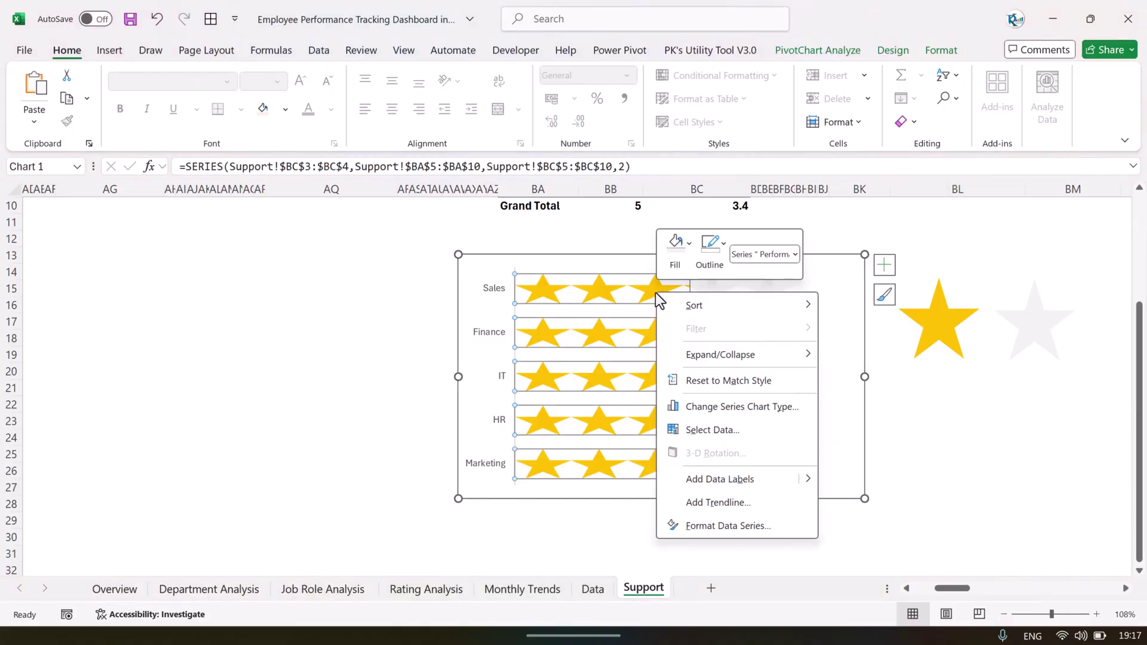
pyautogui.click(720, 479)
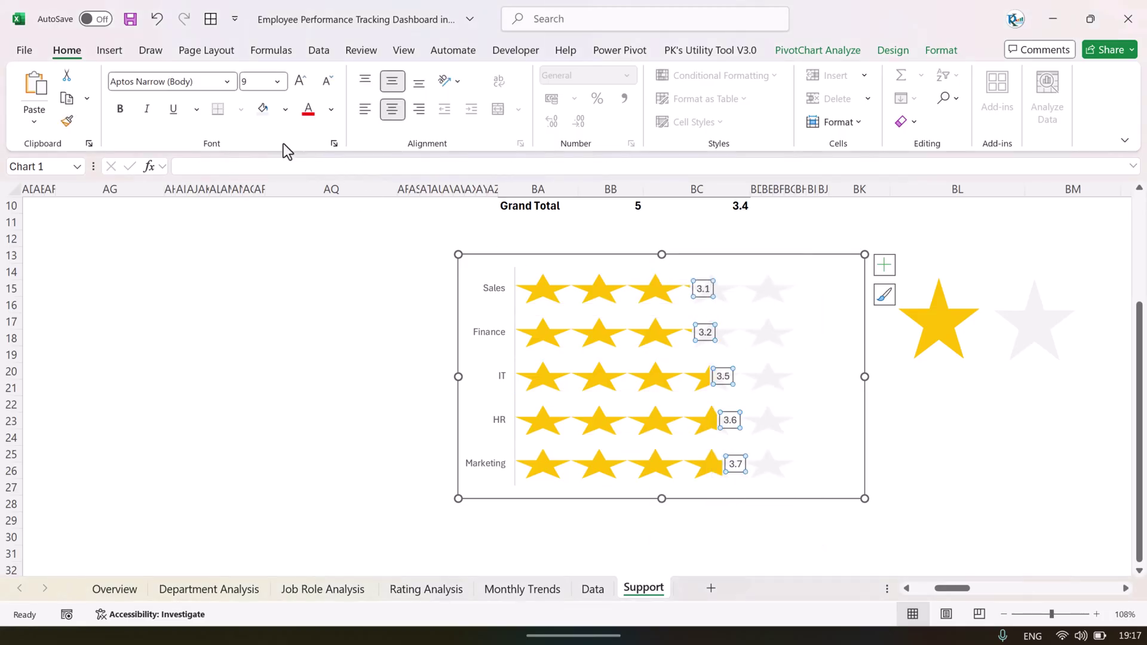
pyautogui.click(332, 110)
pyautogui.click(330, 214)
pyautogui.click(120, 109)
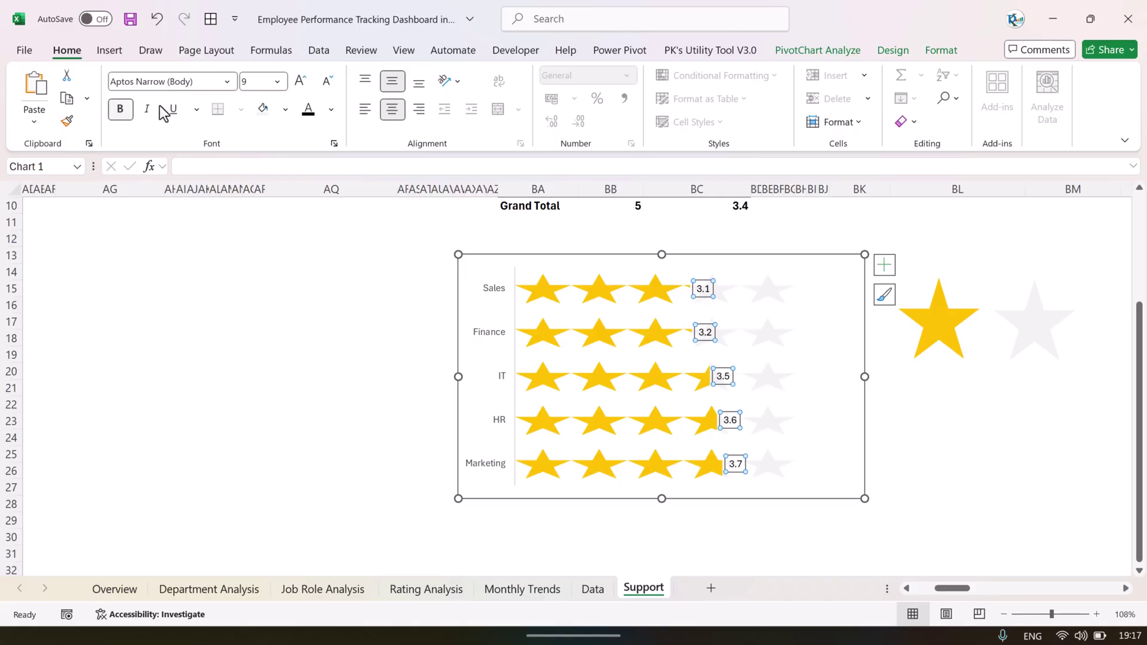
pyautogui.click(300, 82)
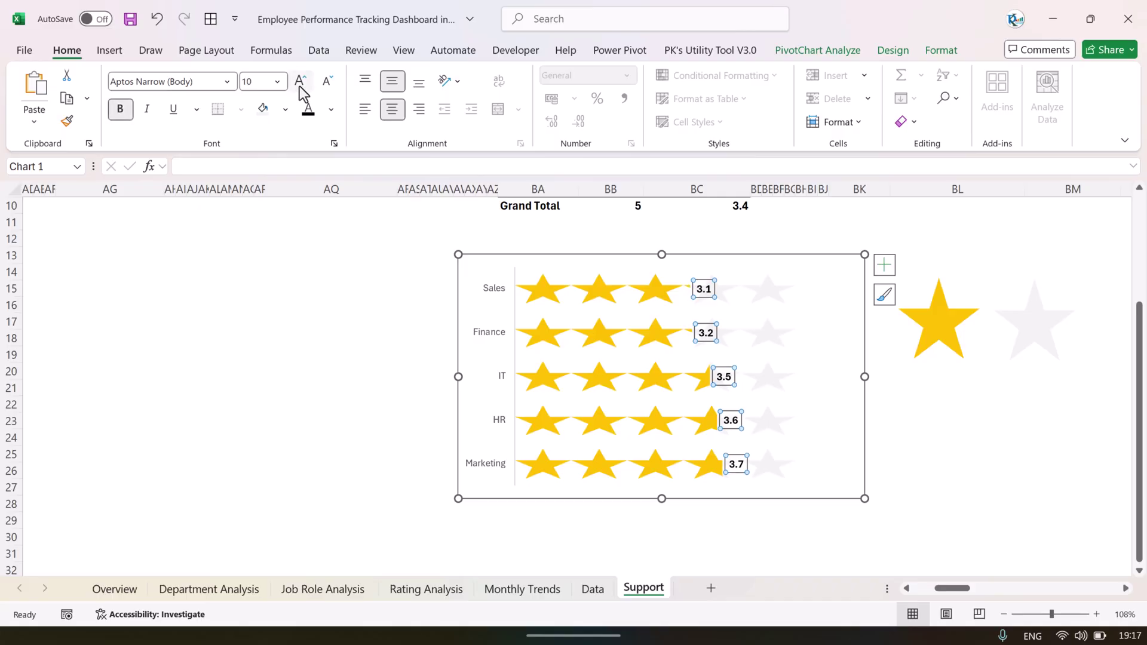
pyautogui.click(955, 453)
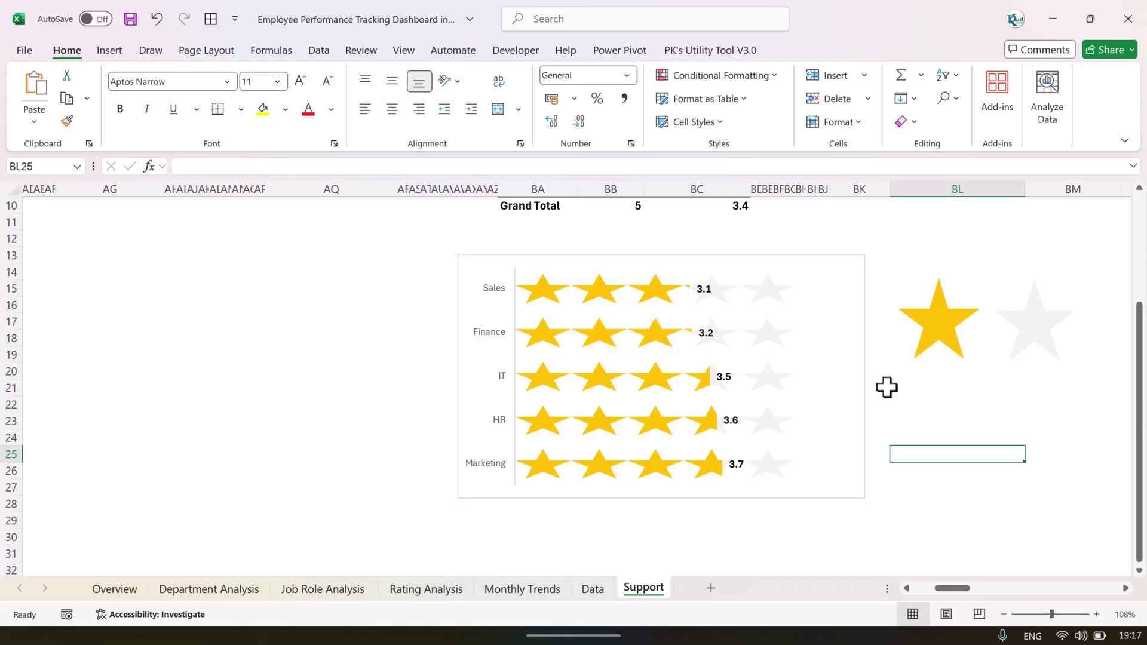
# Return to the Overview sheet to view the finished dashboard
pyautogui.click(115, 590)
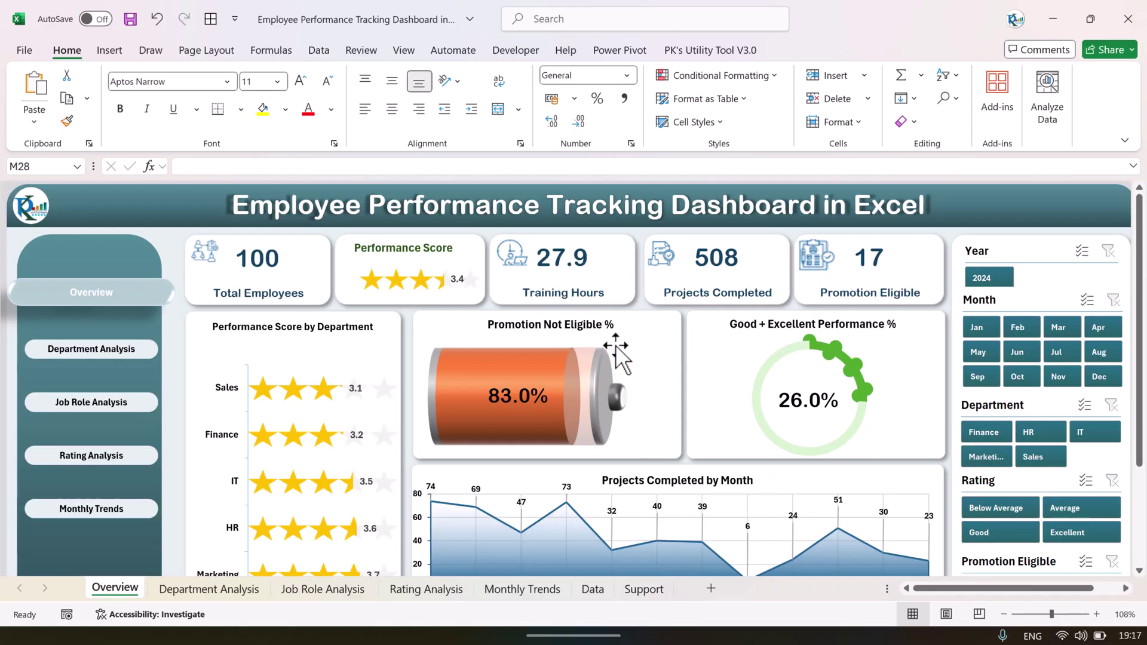